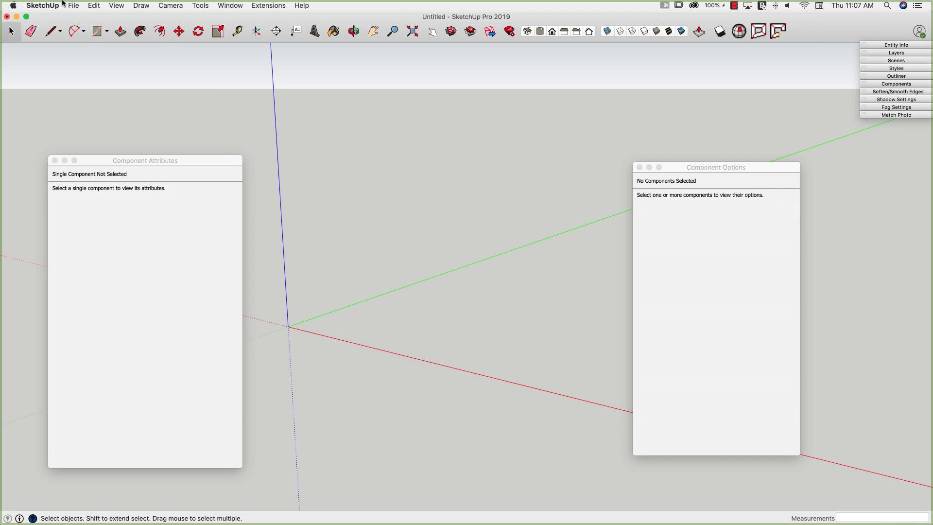
# Step: Draw a flat rectangle in the empty scene
pyautogui.moveTo(548, 247); pyautogui.dragTo(375, 287, button='middle')
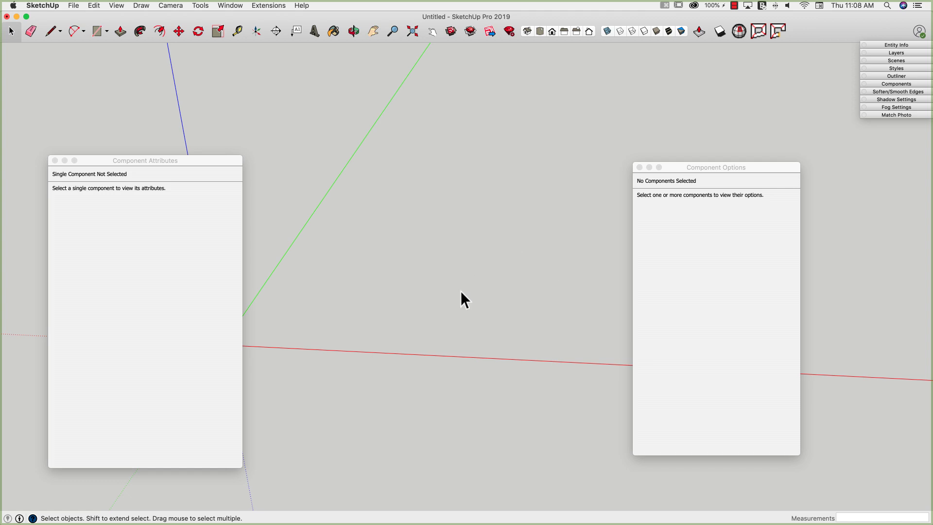
pyautogui.moveTo(468, 255); pyautogui.dragTo(384, 293, button='middle')
pyautogui.press('r')
pyautogui.click(353, 317)
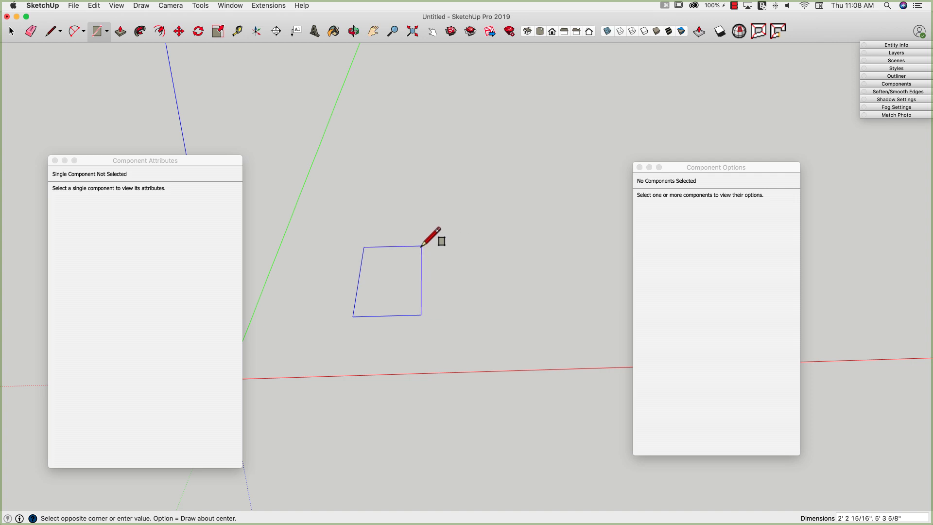
pyautogui.click(421, 246)
pyautogui.moveTo(421, 246)
pyautogui.mouseDown(button='middle')
pyautogui.moveTo(572, 217)
pyautogui.moveTo(453, 249)
pyautogui.mouseUp(button='middle')
pyautogui.press('space')
# Step: Turn the rectangle into a component named Frame
pyautogui.click(453, 249)
pyautogui.rightClick(453, 247)
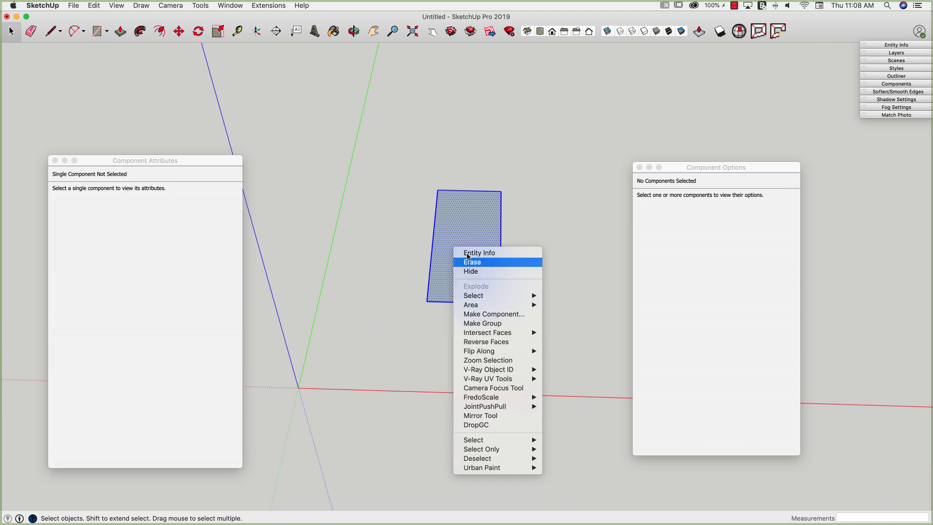
pyautogui.click(494, 314)
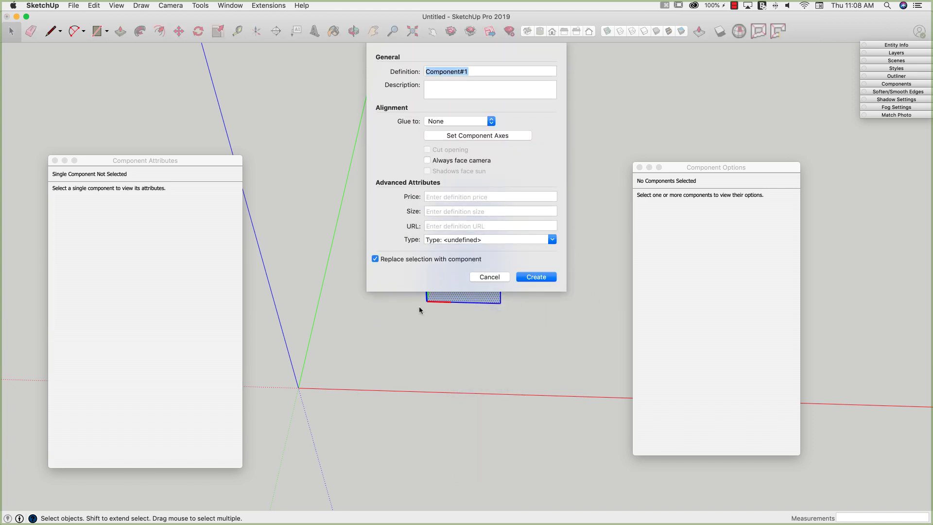
pyautogui.write('Frame')
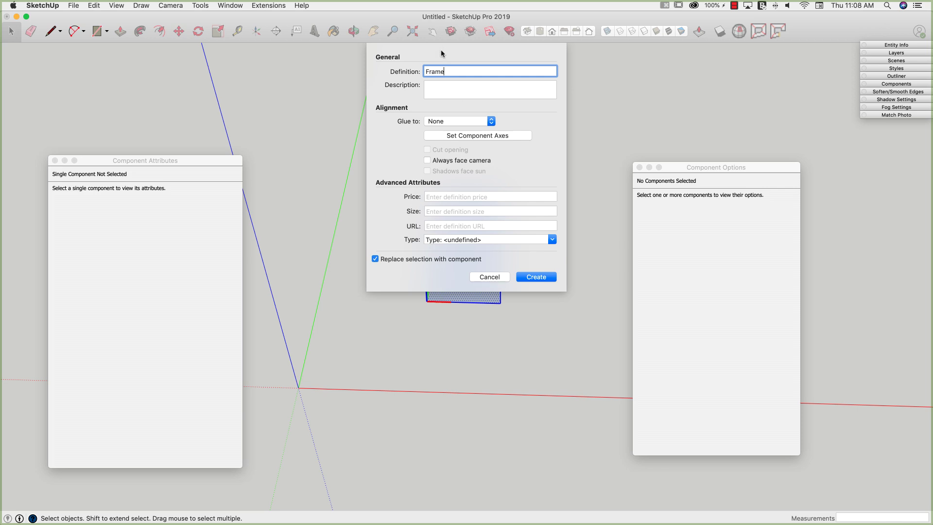
pyautogui.moveTo(462, 292); pyautogui.dragTo(430, 421, button='middle')
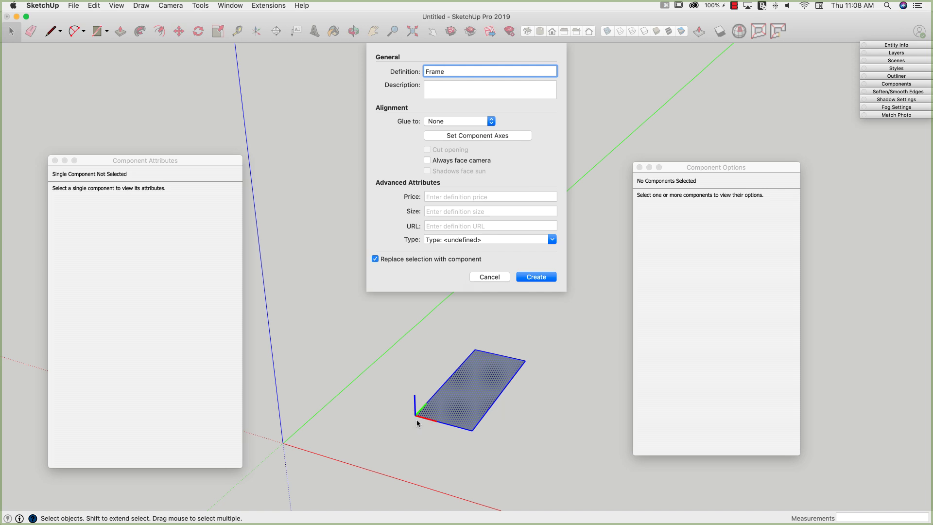
pyautogui.moveTo(418, 418); pyautogui.dragTo(417, 427, button='middle')
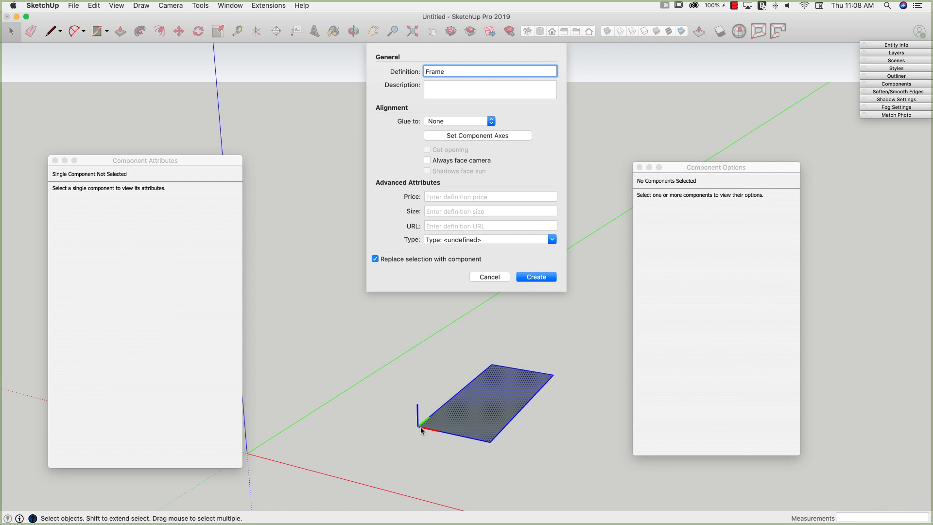
pyautogui.moveTo(421, 431); pyautogui.dragTo(435, 86, button='middle')
pyautogui.click(537, 276)
pyautogui.moveTo(447, 372); pyautogui.dragTo(463, 301, button='middle')
# Step: Inside Frame, make the face a component named FrameSize, then exit and reselect Frame
pyautogui.doubleClick(462, 347)
pyautogui.click(463, 300)
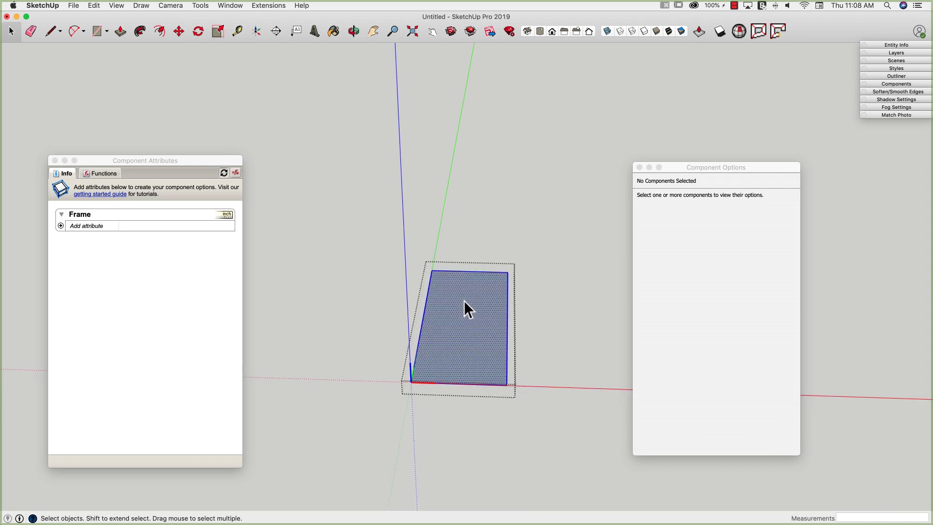
pyautogui.rightClick(451, 343)
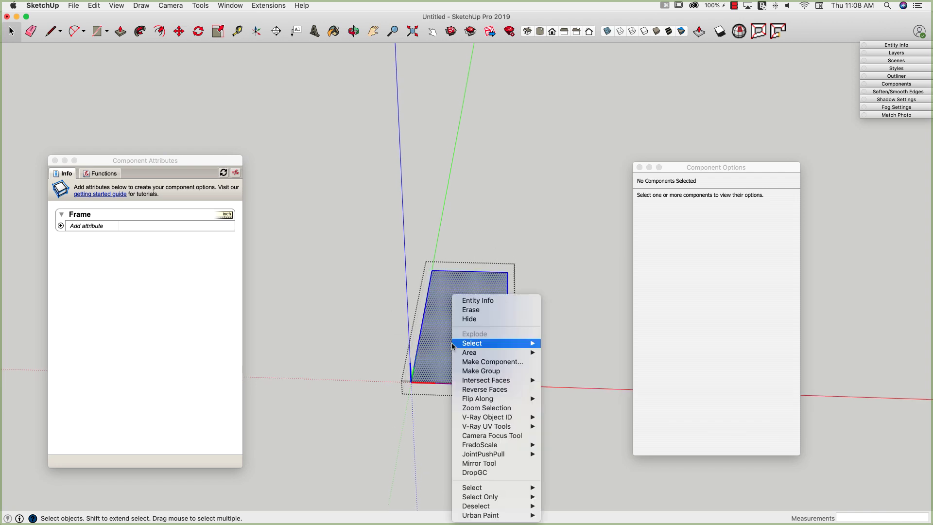
pyautogui.click(493, 362)
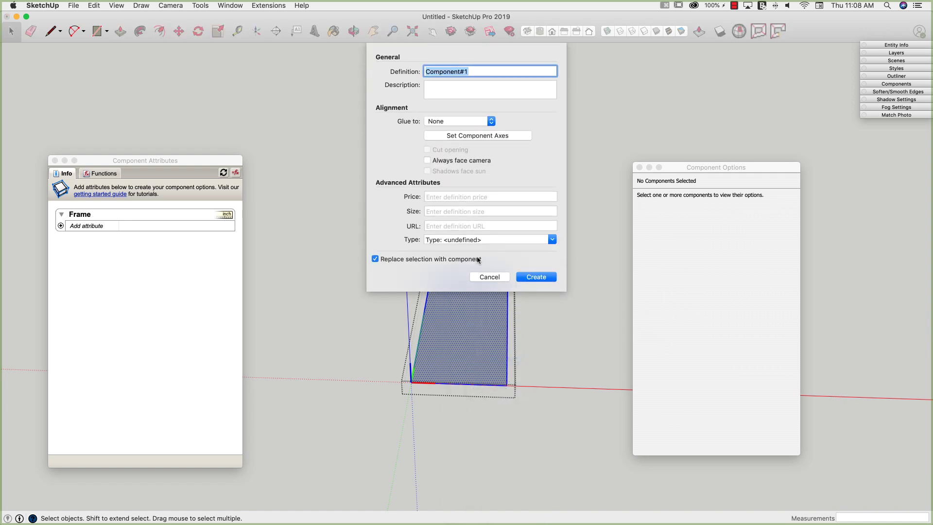
pyautogui.write('FrameSize')
pyautogui.click(539, 278)
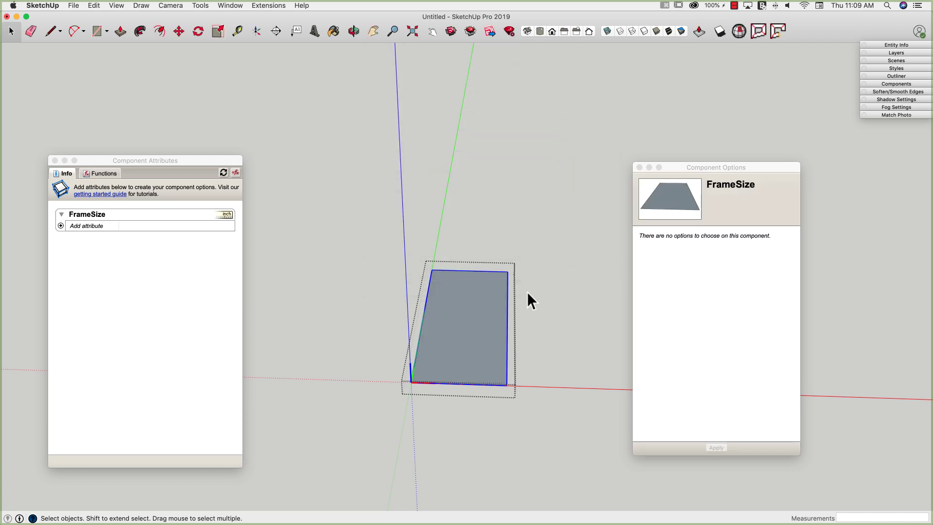
pyautogui.click(380, 248)
pyautogui.moveTo(380, 248); pyautogui.dragTo(346, 196, button='middle')
pyautogui.click(421, 266)
# Step: Add custom Width and Height attributes to Frame in Component Attributes
pyautogui.scroll(2, 492, 341)
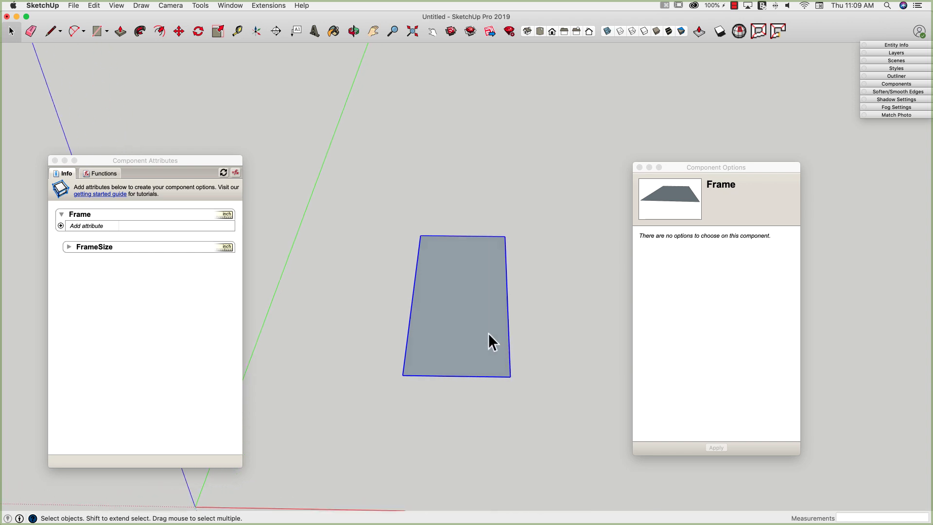
pyautogui.scroll(1, 492, 341)
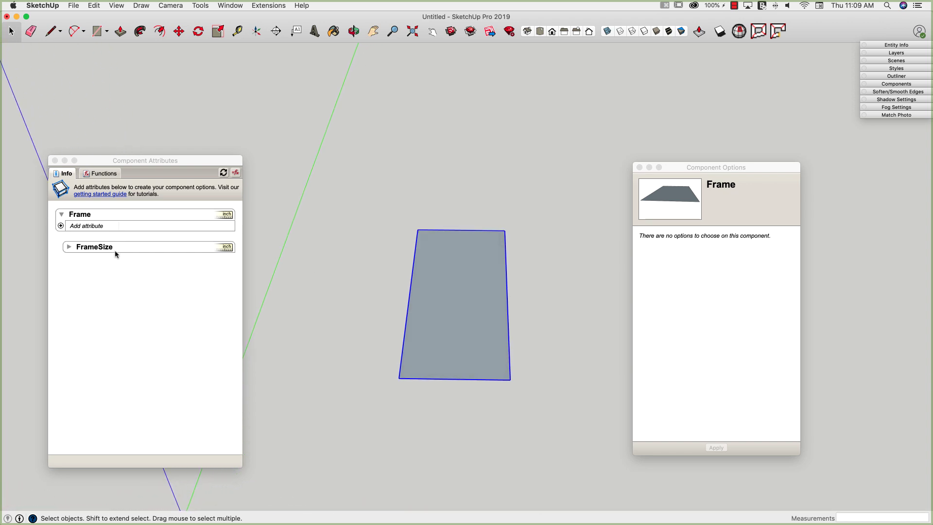
pyautogui.moveTo(272, 257); pyautogui.dragTo(438, 279, button='middle')
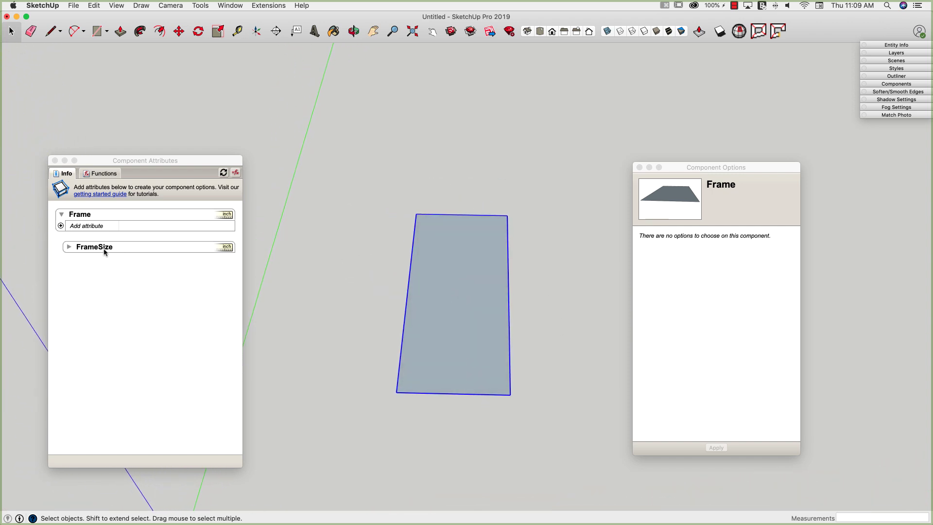
pyautogui.click(62, 228)
pyautogui.click(62, 226)
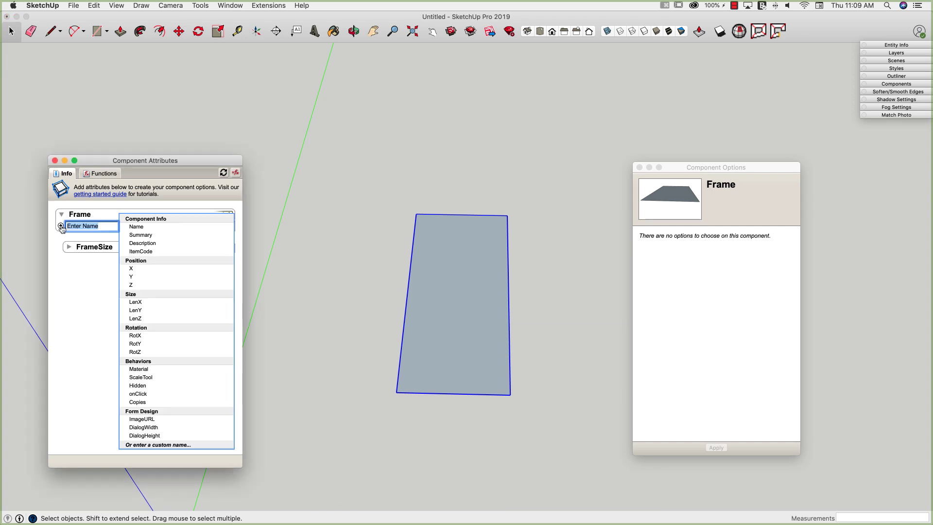
pyautogui.write('Width')
pyautogui.press('Return')
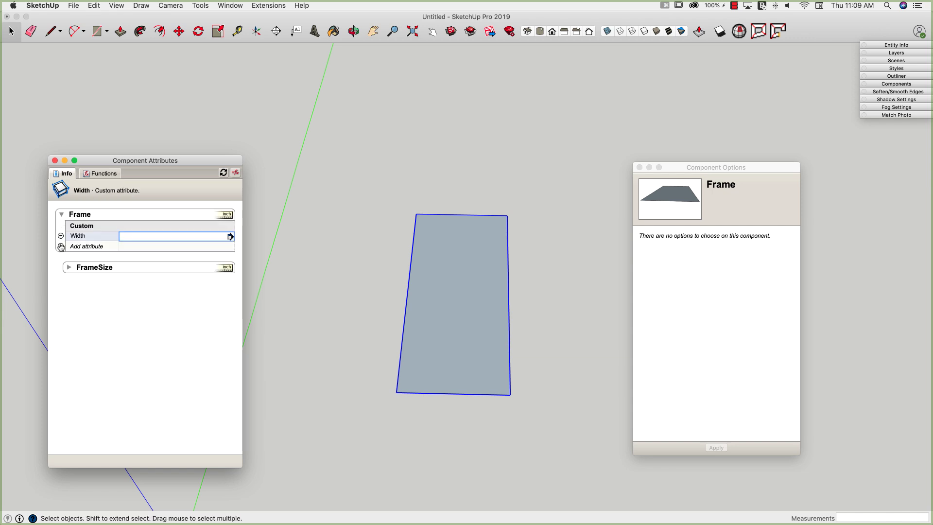
pyautogui.click(60, 246)
pyautogui.write('Height')
pyautogui.press('Return')
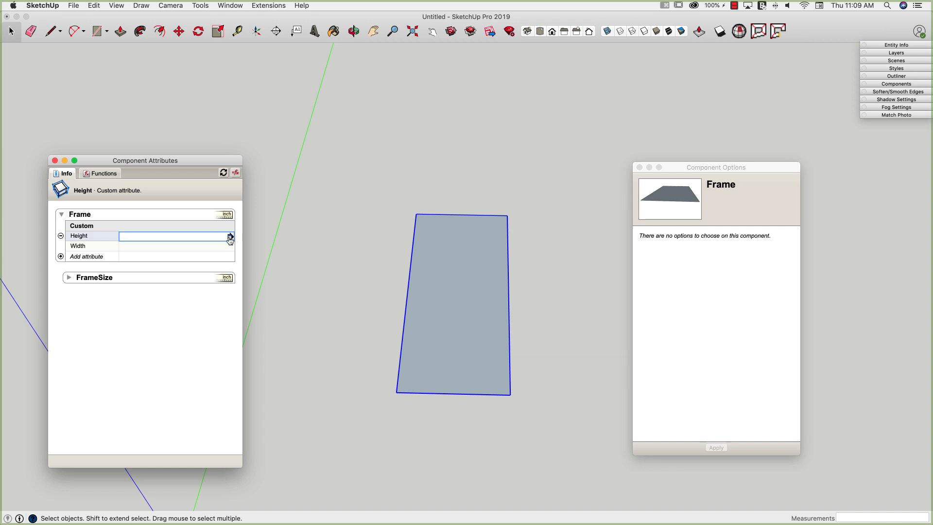
# Step: Make Height a user-editable textbox displayed in inches
pyautogui.click(231, 237)
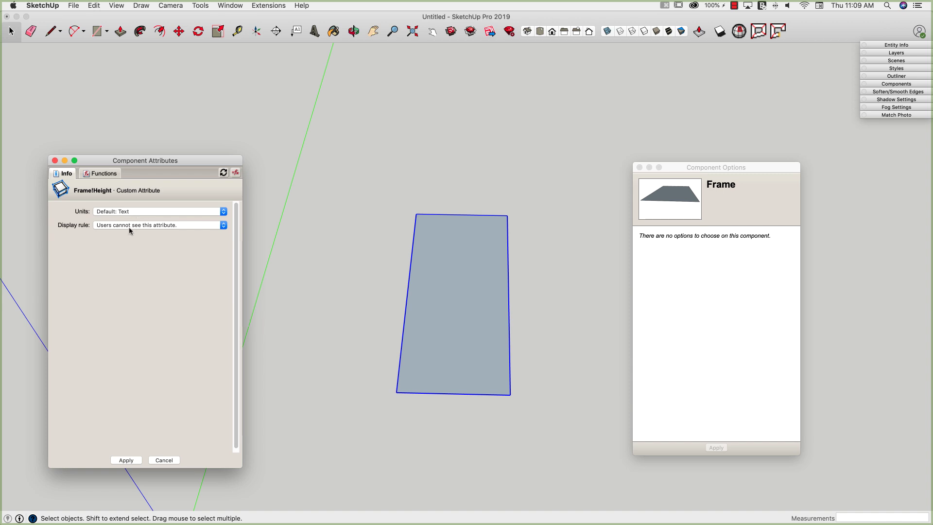
pyautogui.click(113, 226)
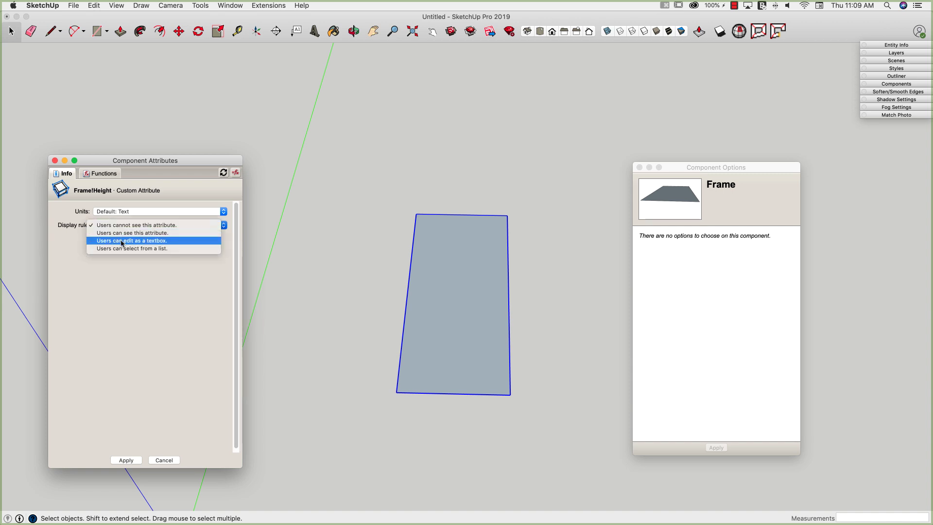
pyautogui.click(121, 241)
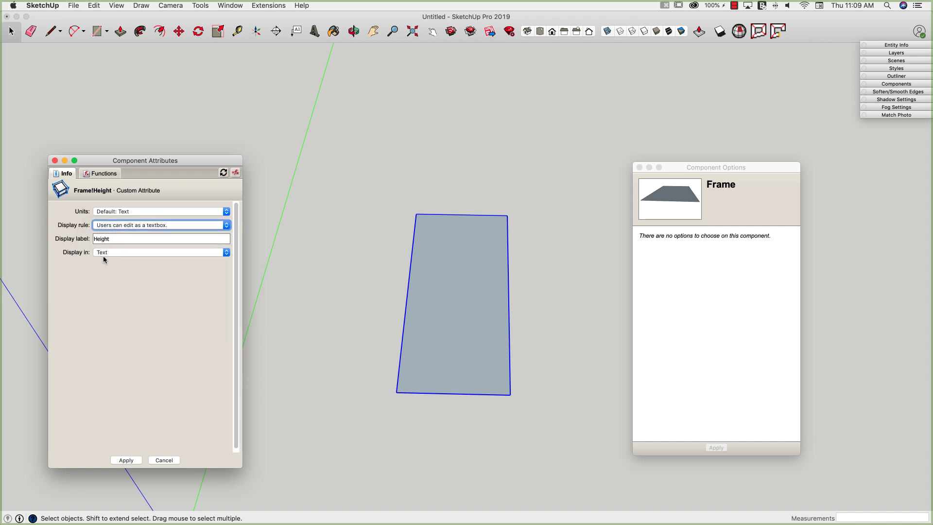
pyautogui.click(103, 257)
pyautogui.click(108, 259)
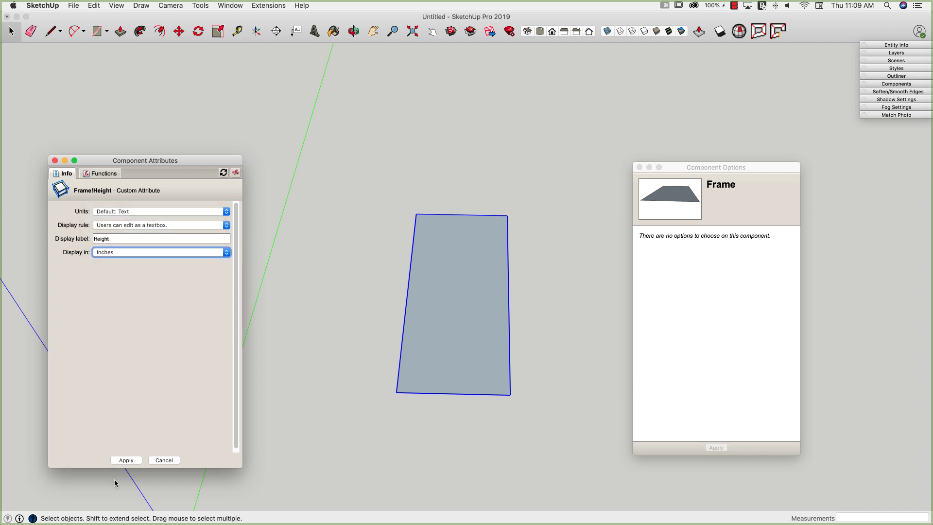
pyautogui.click(126, 461)
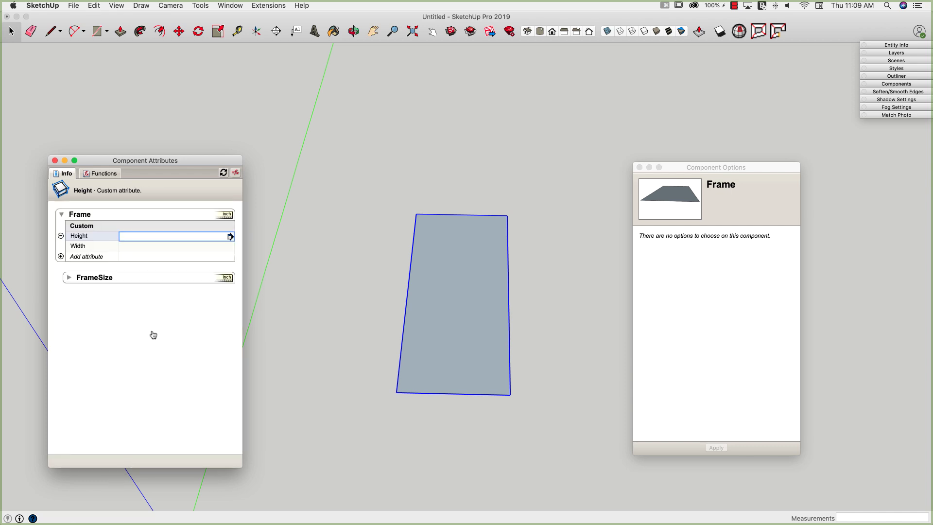
# Step: Make Width a user-editable textbox displayed in inches
pyautogui.click(230, 247)
pyautogui.click(230, 247)
pyautogui.click(156, 225)
pyautogui.click(148, 241)
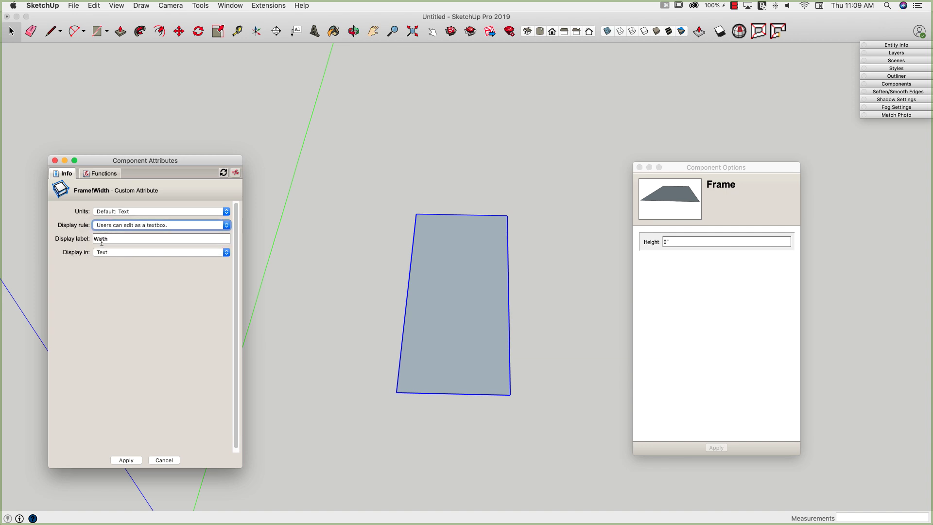
pyautogui.click(104, 252)
pyautogui.click(122, 259)
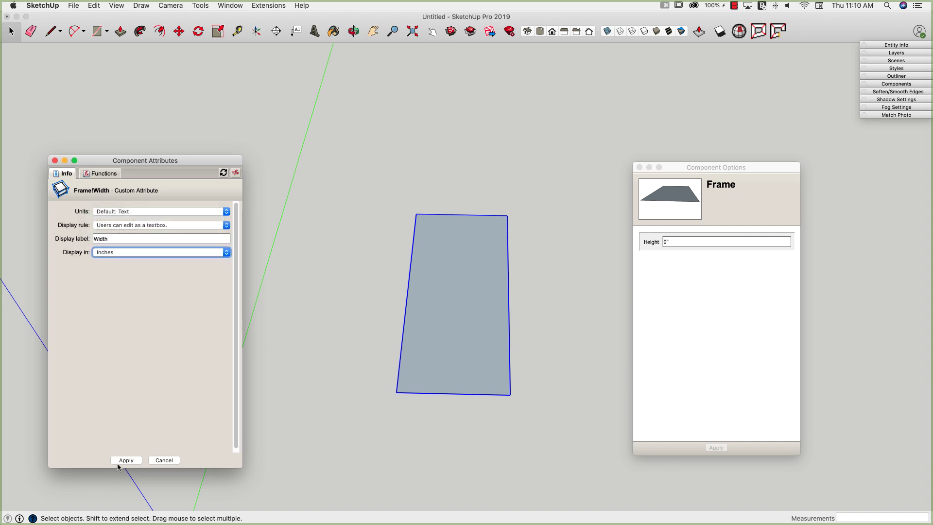
pyautogui.click(121, 460)
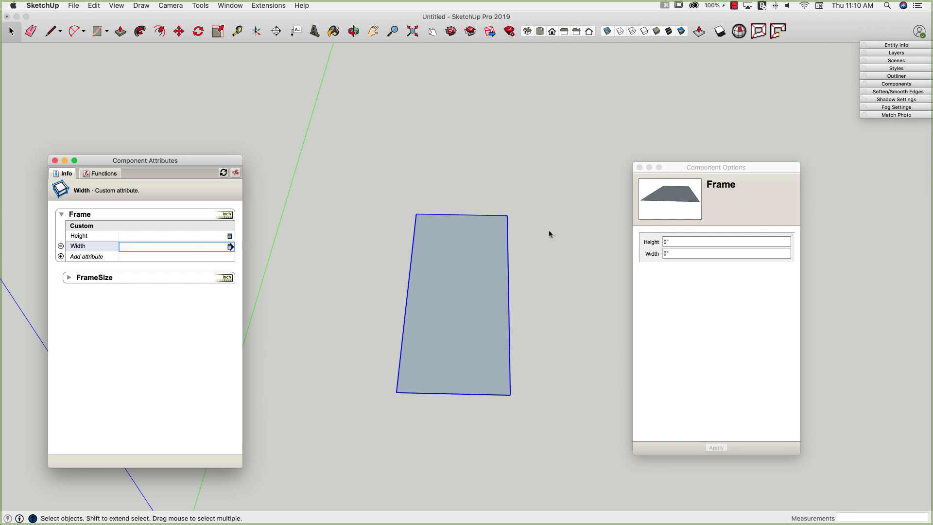
# Step: Enter Height 36 and Width 24 in Frame's Component Options
pyautogui.click(676, 242)
pyautogui.moveTo(680, 241); pyautogui.dragTo(652, 243)
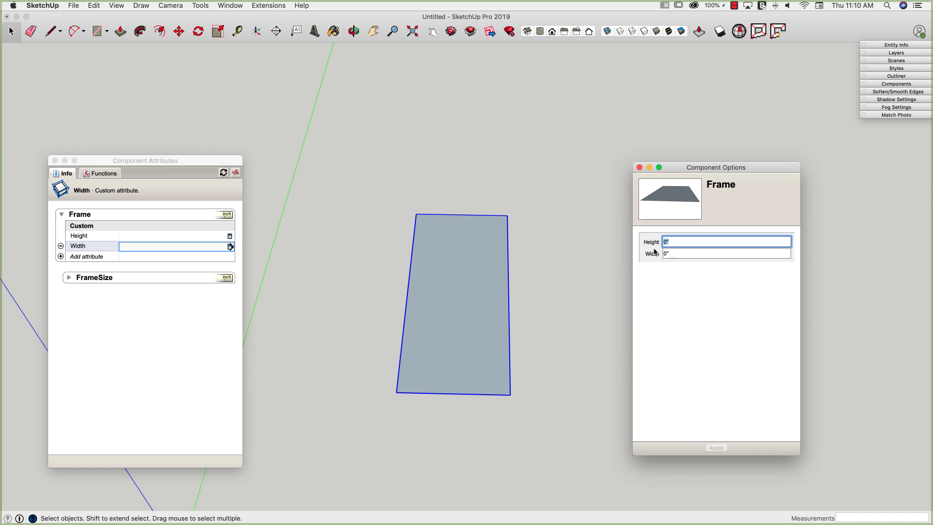
pyautogui.write('36')
pyautogui.moveTo(684, 251); pyautogui.dragTo(634, 251)
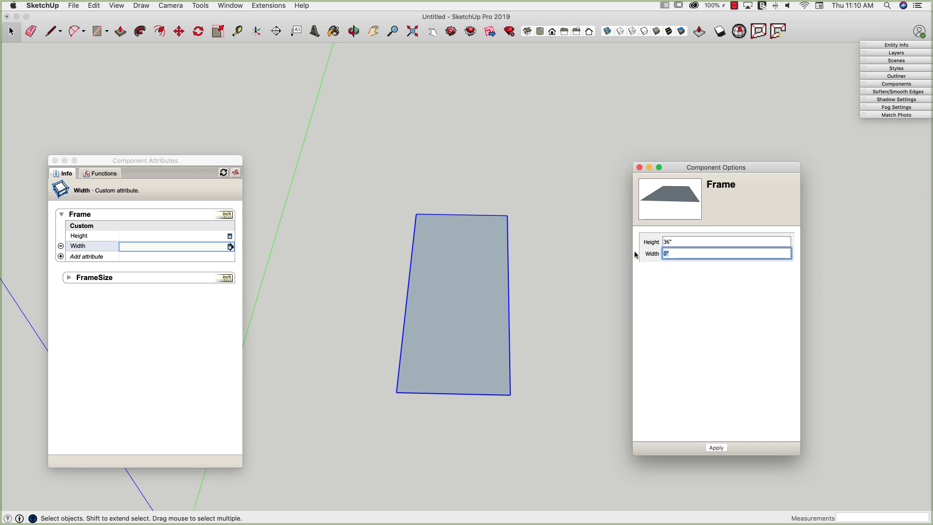
pyautogui.write('24')
pyautogui.press('Return')
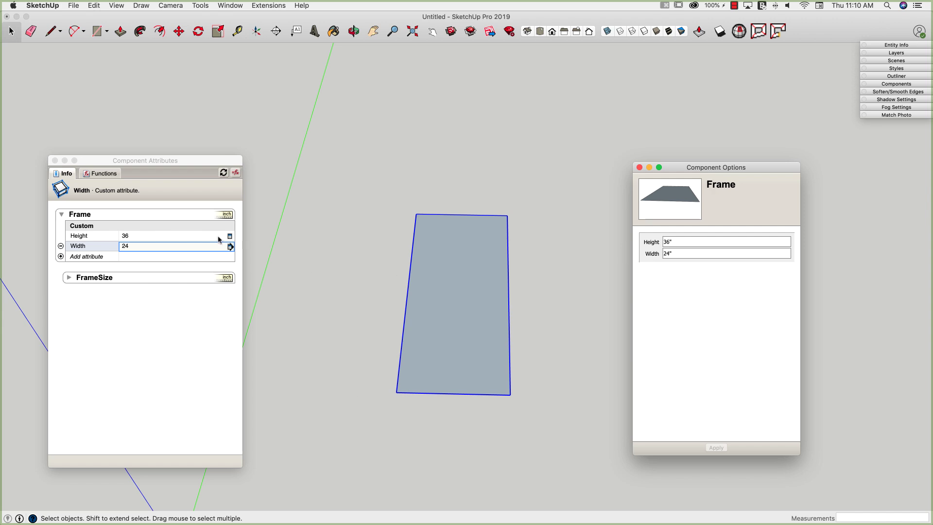
# Step: Add LenX and LenY size attributes to FrameSize
pyautogui.click(69, 281)
pyautogui.click(69, 281)
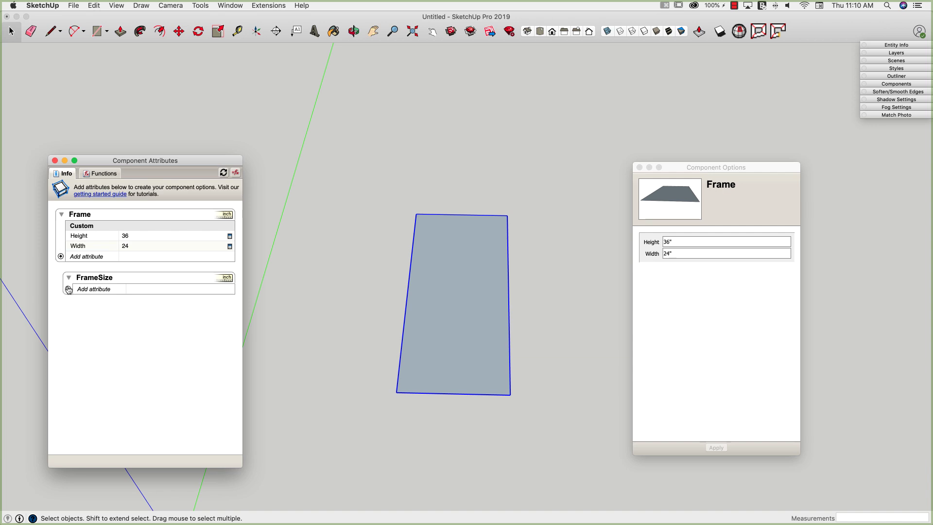
pyautogui.click(69, 289)
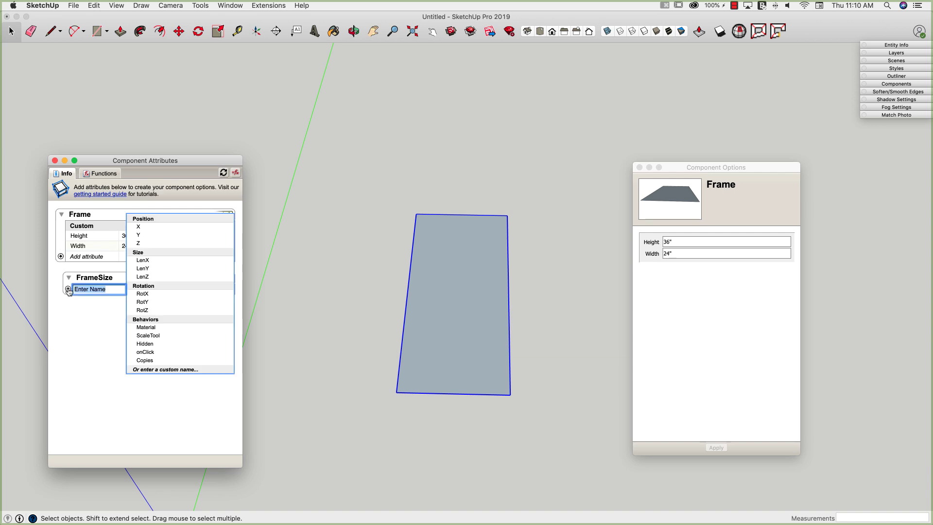
pyautogui.click(143, 261)
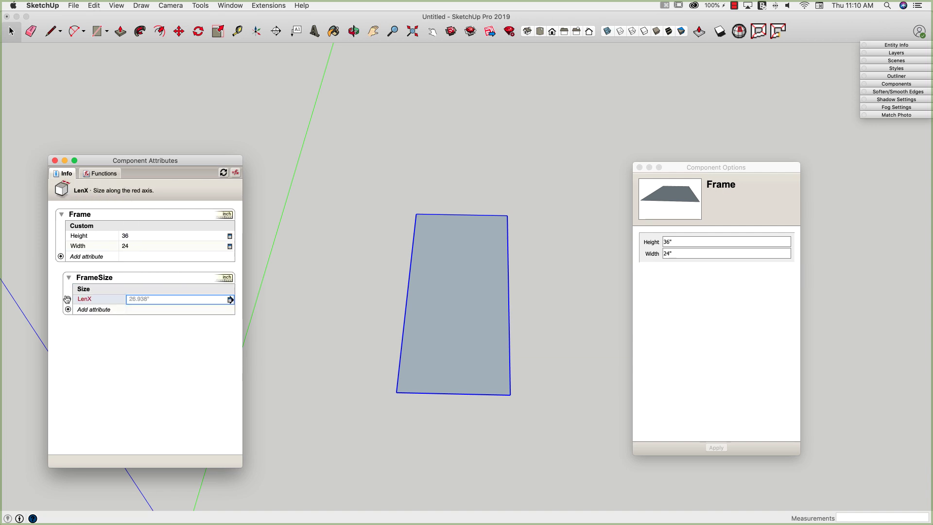
pyautogui.click(68, 309)
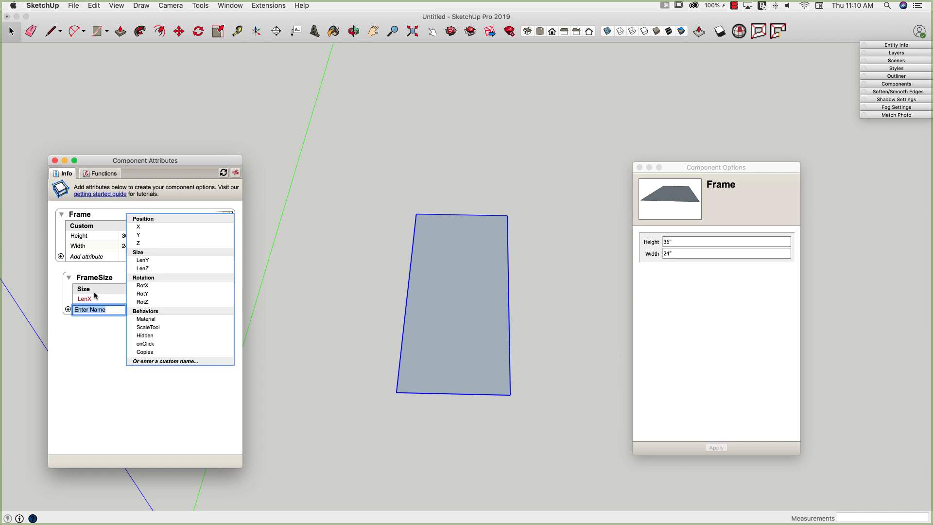
pyautogui.click(143, 260)
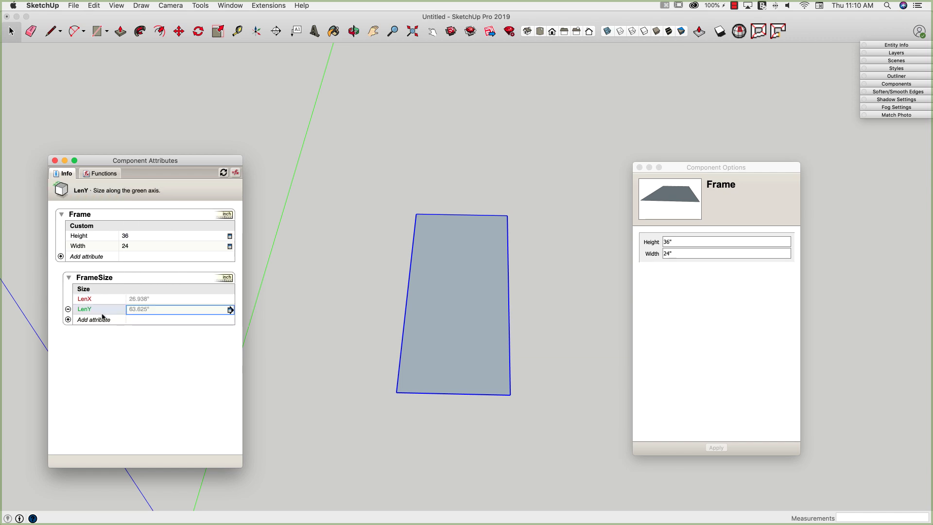
# Step: Set FrameSize's LenX to the formula =Frame!Width
pyautogui.click(130, 300)
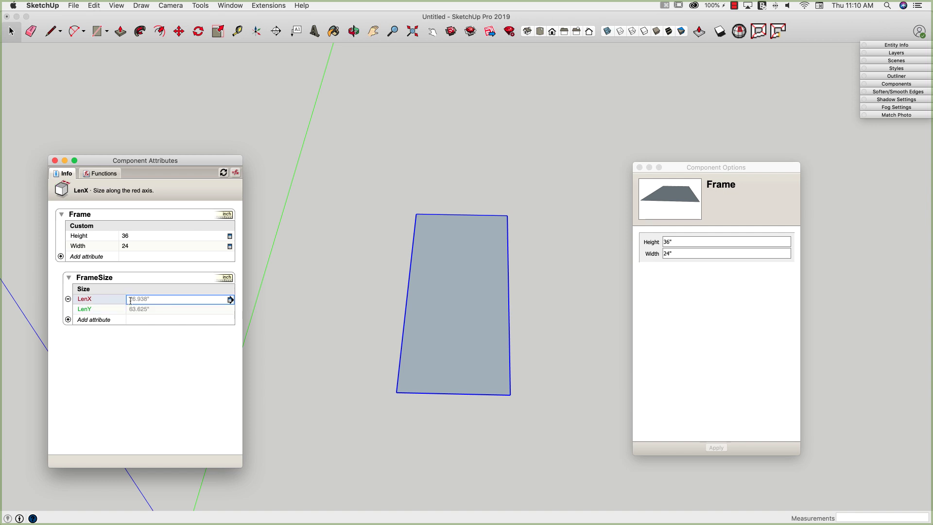
pyautogui.doubleClick(131, 301)
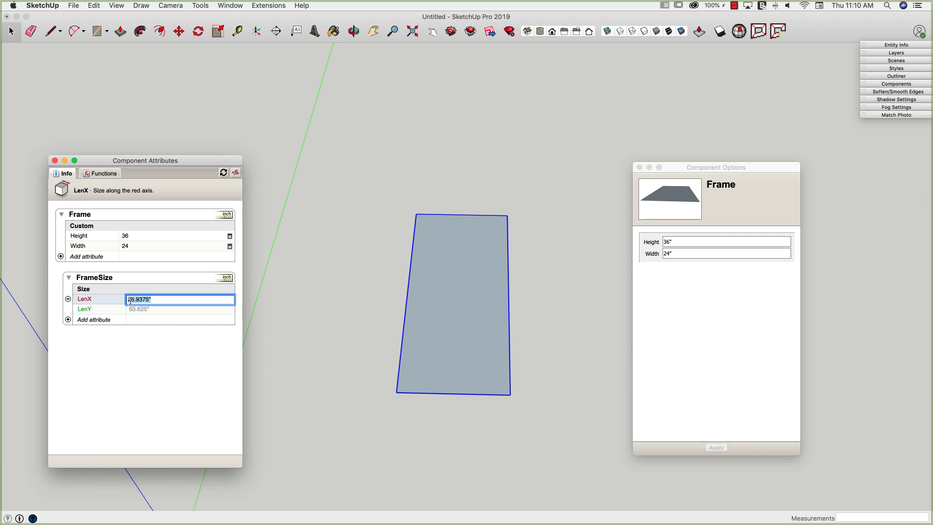
pyautogui.write('=')
pyautogui.click(92, 248)
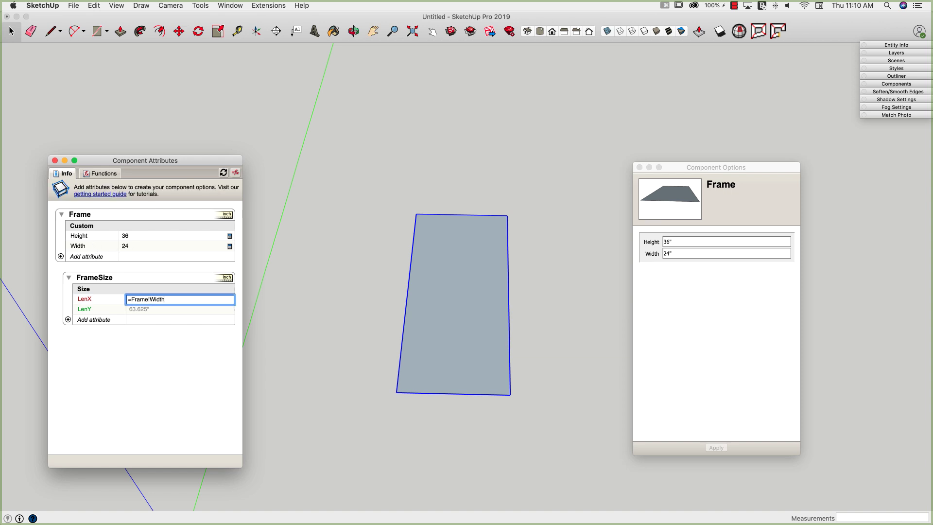
pyautogui.press('Return')
# Step: Set FrameSize's LenY to =Frame!Height and show formulas instead of results
pyautogui.click(154, 310)
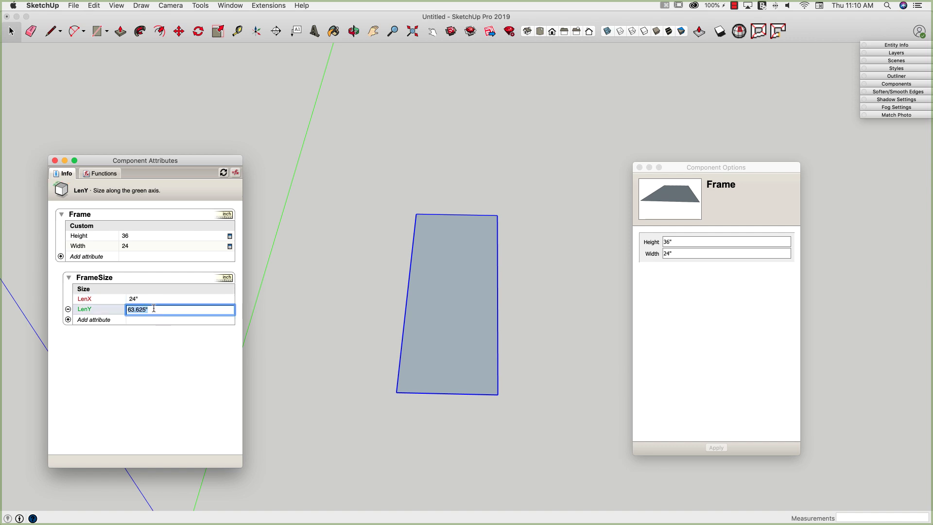
pyautogui.write('=')
pyautogui.click(93, 237)
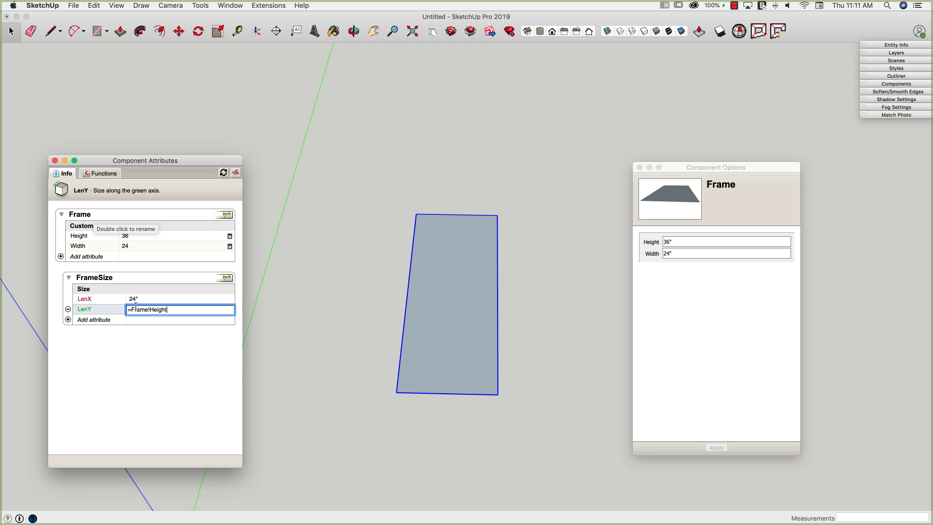
pyautogui.moveTo(132, 312); pyautogui.dragTo(143, 312)
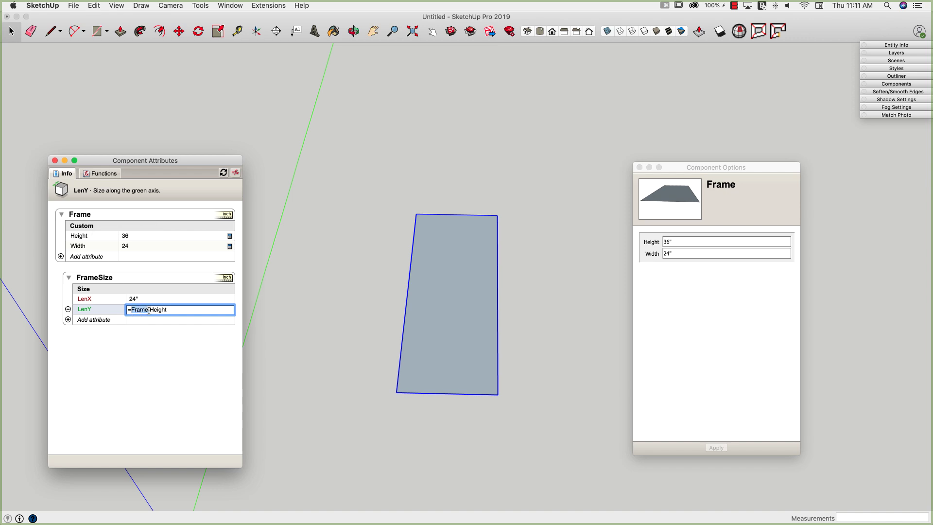
pyautogui.click(149, 310)
pyautogui.moveTo(168, 310); pyautogui.dragTo(150, 310)
pyautogui.press('Return')
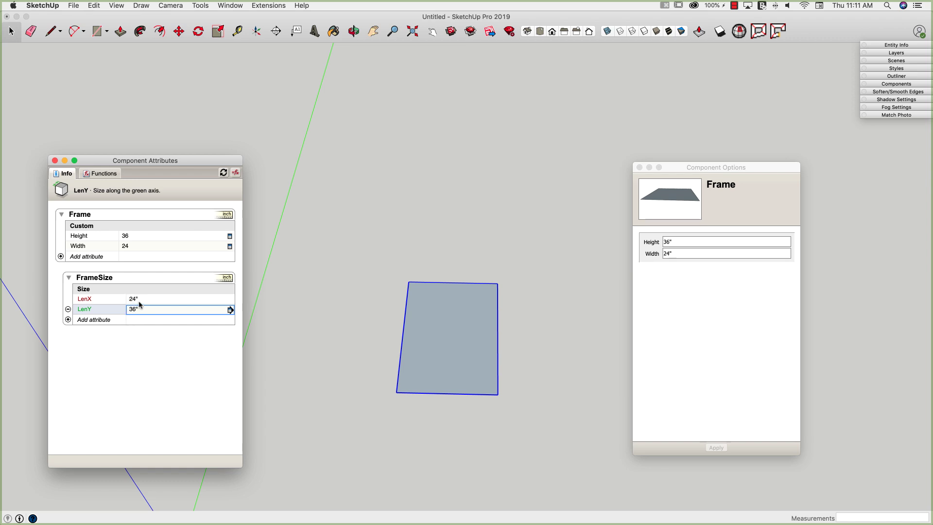
pyautogui.click(236, 174)
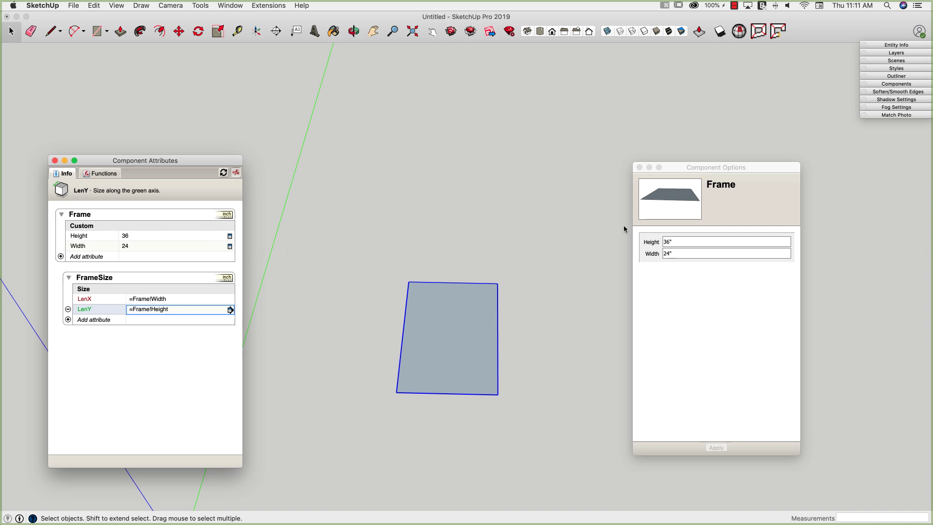
pyautogui.click(657, 253)
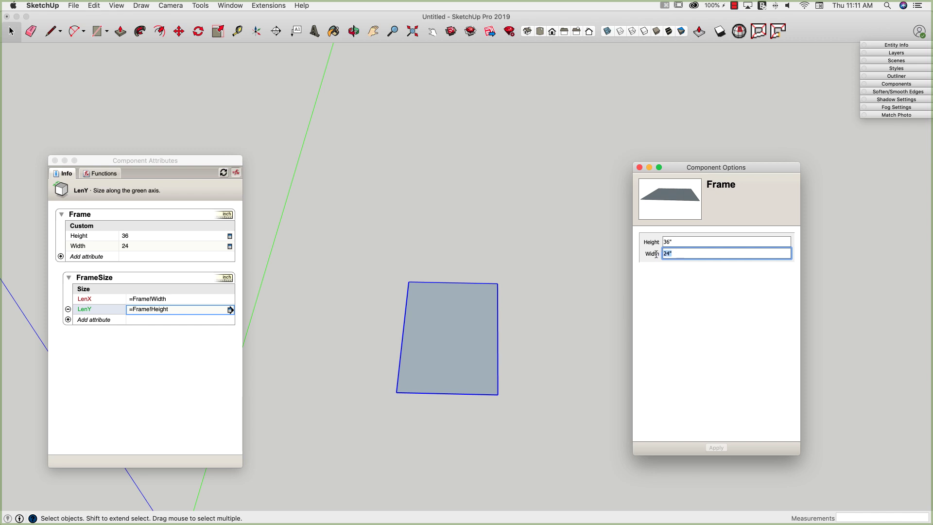
pyautogui.write('36')
pyautogui.press('Return')
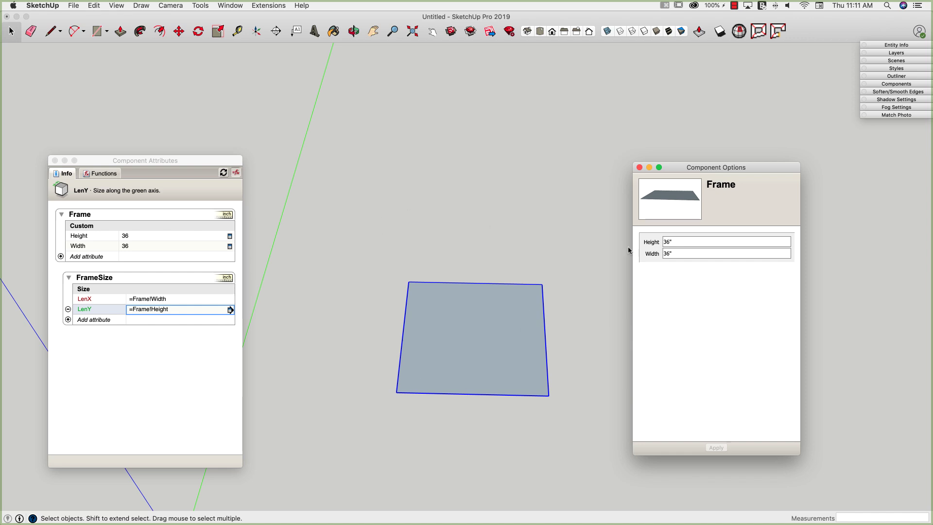
pyautogui.moveTo(461, 303); pyautogui.dragTo(588, 301, button='middle')
pyautogui.click(703, 253)
pyautogui.press('super+a')
pyautogui.write('24')
pyautogui.press('Return')
pyautogui.moveTo(401, 379); pyautogui.dragTo(296, 341, button='middle')
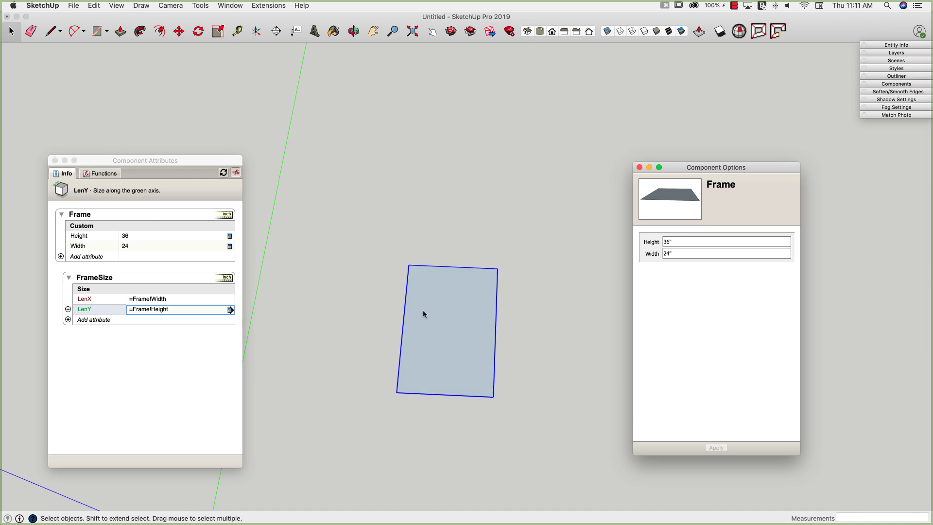
pyautogui.moveTo(423, 314); pyautogui.dragTo(408, 250, button='middle')
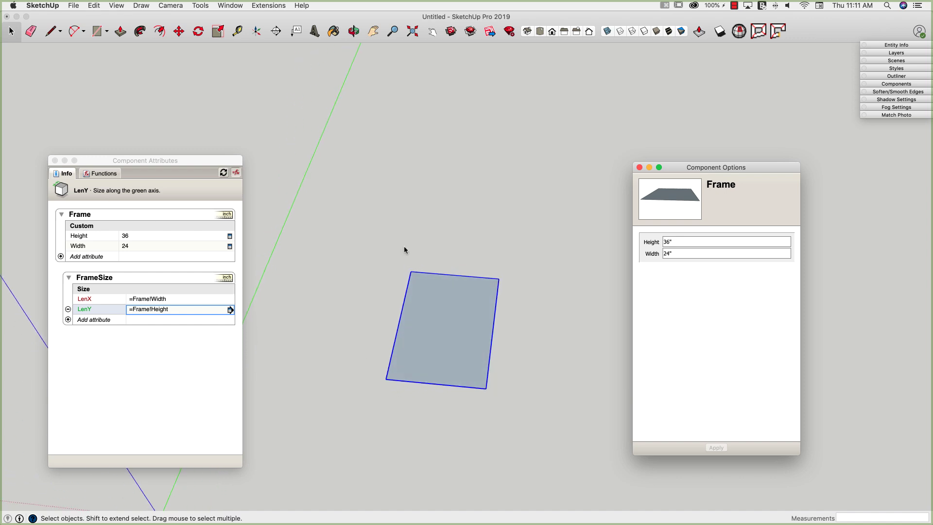
pyautogui.click(404, 247)
pyautogui.click(453, 345)
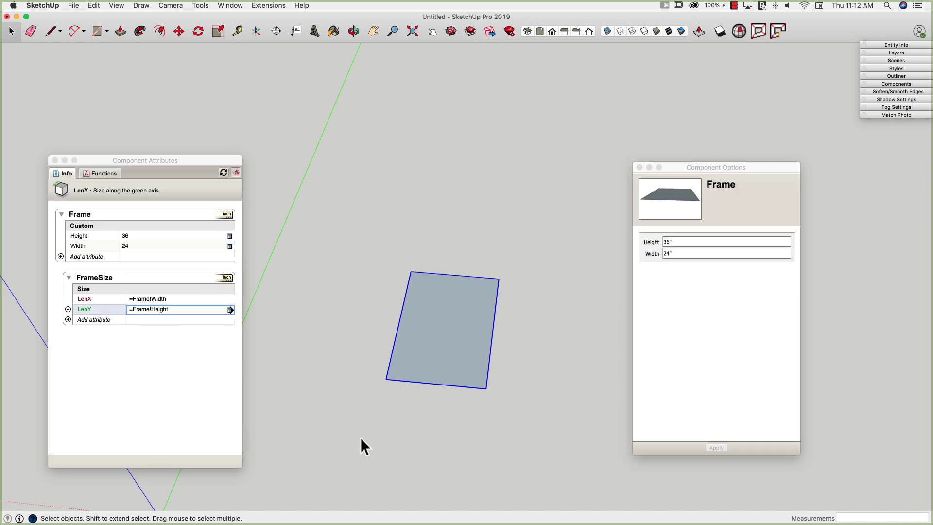
pyautogui.moveTo(431, 275); pyautogui.dragTo(425, 314, button='middle')
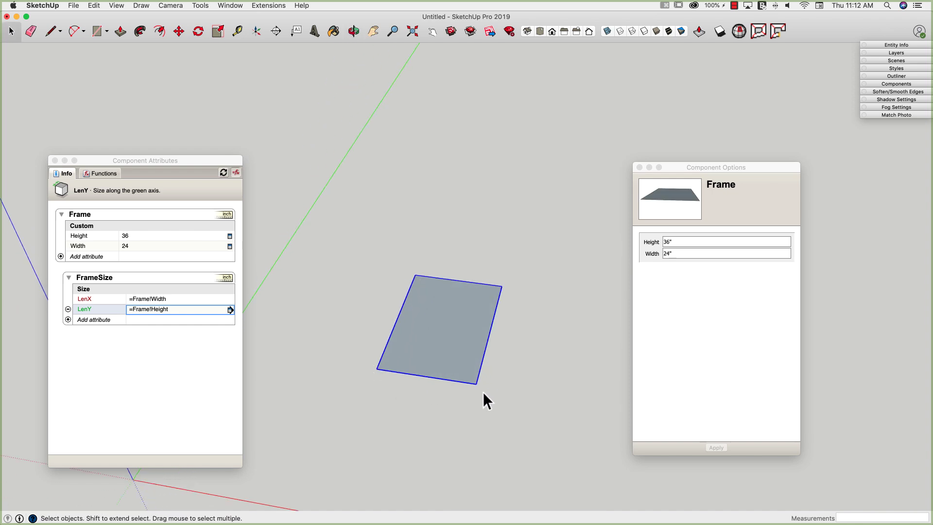
pyautogui.moveTo(431, 363); pyautogui.dragTo(445, 389, button='middle')
# Step: Inside Frame, trace a rectangle over the face corner to corner and select FrameSize
pyautogui.doubleClick(436, 302)
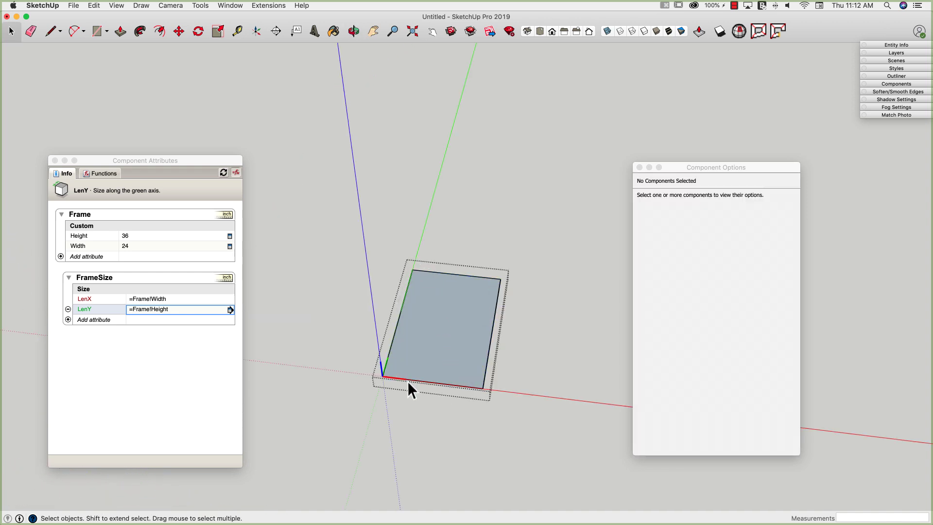
pyautogui.moveTo(412, 317); pyautogui.dragTo(418, 331, button='middle')
pyautogui.press('r')
pyautogui.click(412, 267)
pyautogui.click(483, 386)
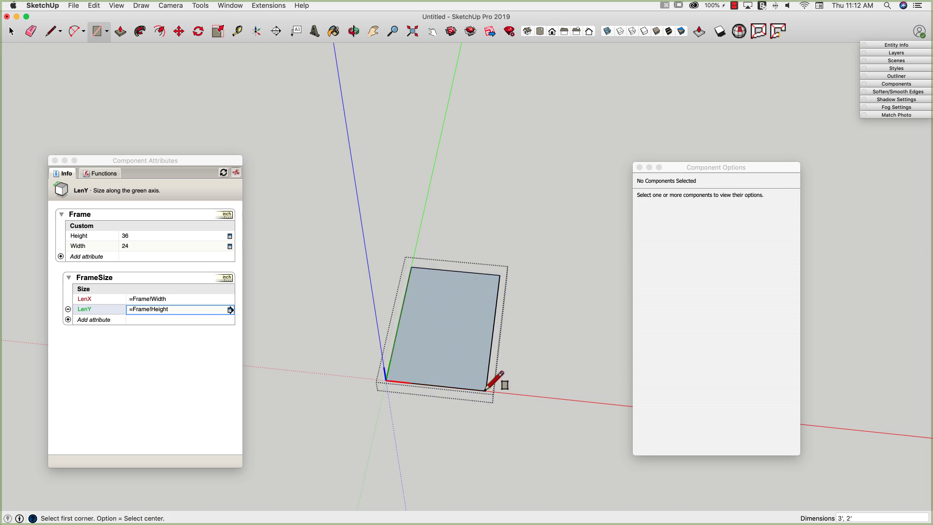
pyautogui.press('f')
pyautogui.press('space')
pyautogui.click(465, 372)
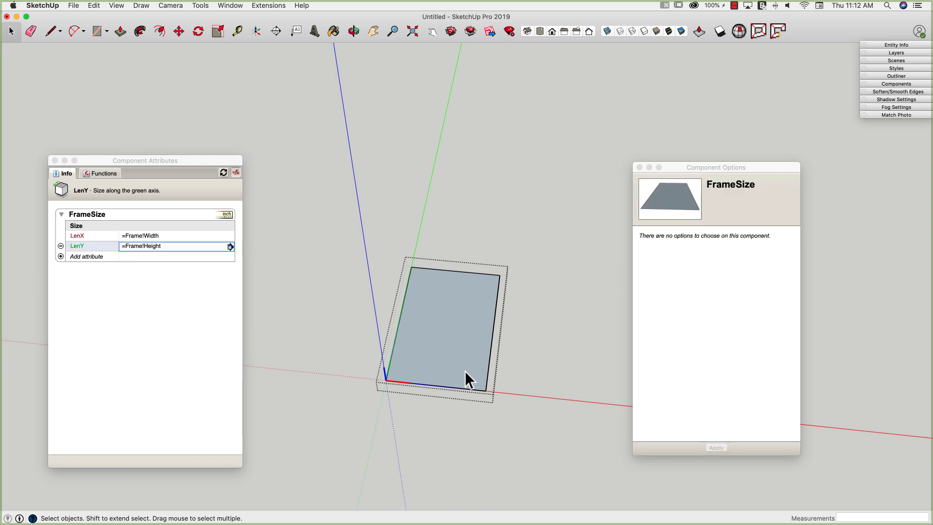
pyautogui.press('Escape')
pyautogui.doubleClick(466, 369)
pyautogui.click(419, 348)
# Step: Retrace the rectangle over the face and reselect FrameSize inside Frame
pyautogui.press('r')
pyautogui.click(411, 267)
pyautogui.click(486, 390)
pyautogui.press('f')
pyautogui.moveTo(465, 385); pyautogui.dragTo(425, 345, button='middle')
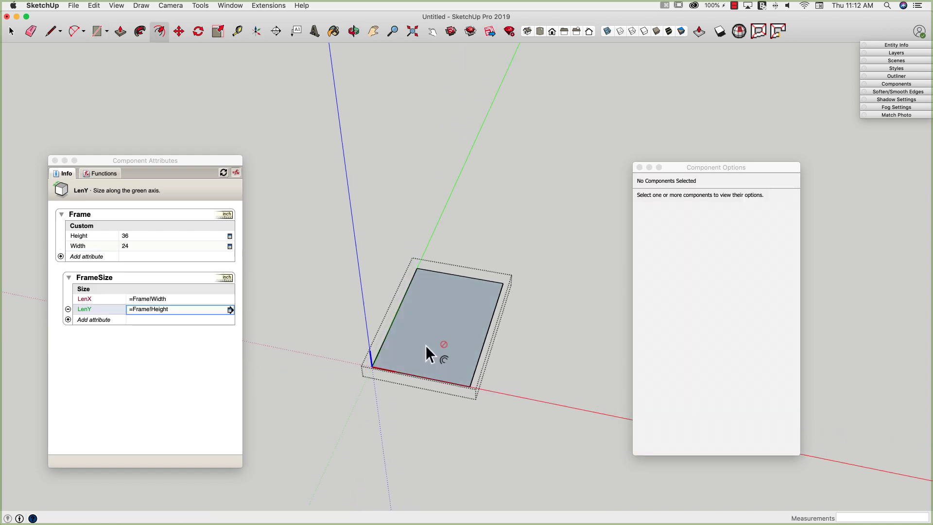
pyautogui.press('space')
pyautogui.click(425, 337)
pyautogui.click(602, 362)
pyautogui.click(513, 307)
pyautogui.doubleClick(481, 329)
pyautogui.click(474, 323)
# Step: Move-copy the face down and to the right of the original
pyautogui.press('m')
pyautogui.click(474, 329)
pyautogui.press('alt')
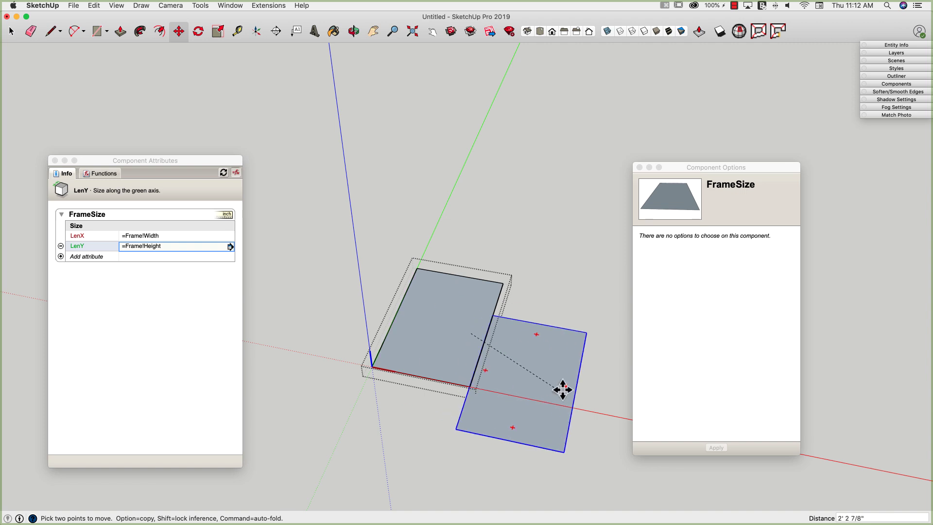
pyautogui.click(562, 385)
# Step: Offset the face inward, push/pull the outer ring up, and delete the inner face
pyautogui.press('f')
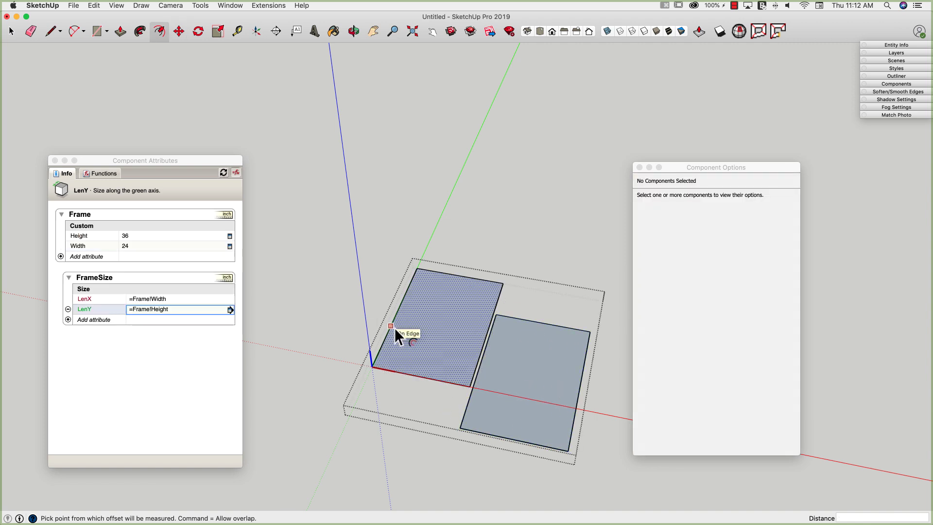
pyautogui.click(394, 328)
pyautogui.click(403, 331)
pyautogui.press('p')
pyautogui.click(397, 346)
pyautogui.click(383, 344)
pyautogui.press('space')
pyautogui.click(428, 332)
pyautogui.press('Delete')
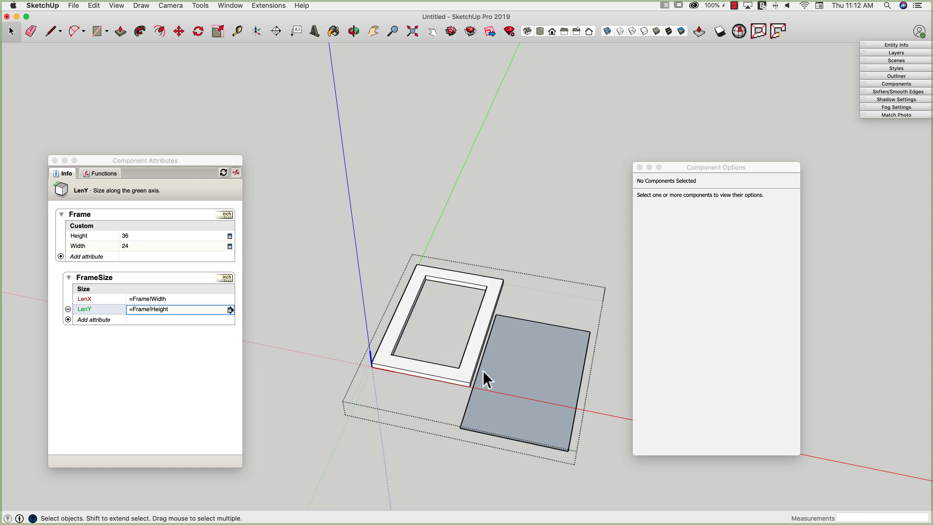
# Step: Move the frame face by its corner onto the component's corner
pyautogui.click(514, 399)
pyautogui.press('m')
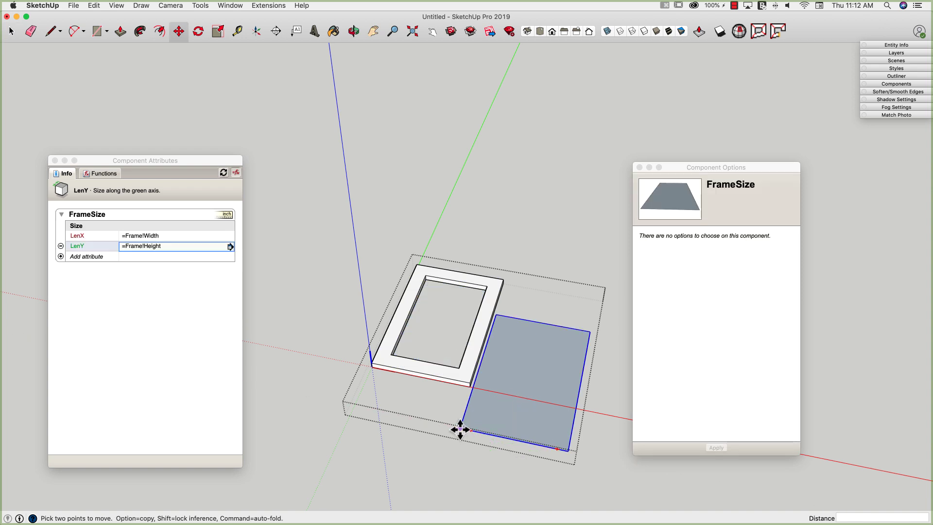
pyautogui.click(460, 428)
pyautogui.click(372, 367)
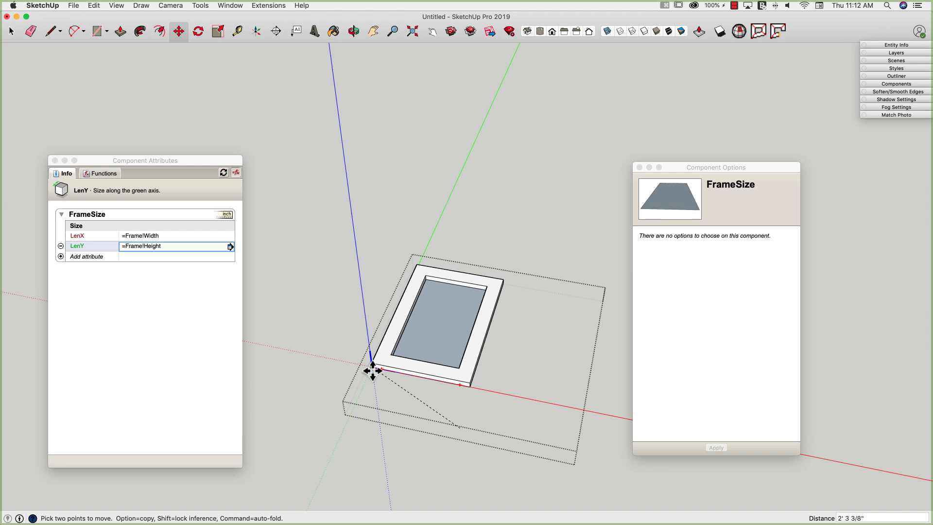
pyautogui.press('space')
pyautogui.moveTo(510, 354); pyautogui.dragTo(466, 366, button='middle')
# Step: Make the frame face and its edges a component named Sides
pyautogui.doubleClick(465, 366)
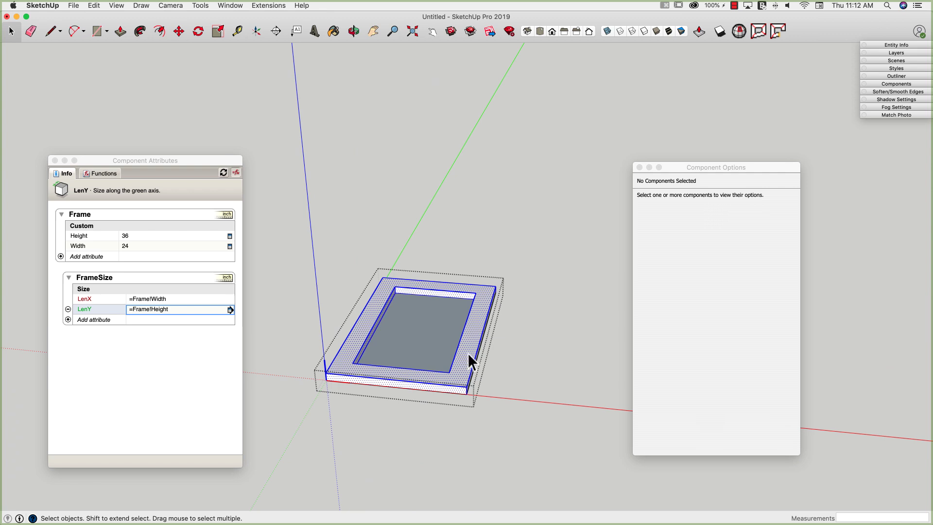
pyautogui.rightClick(468, 354)
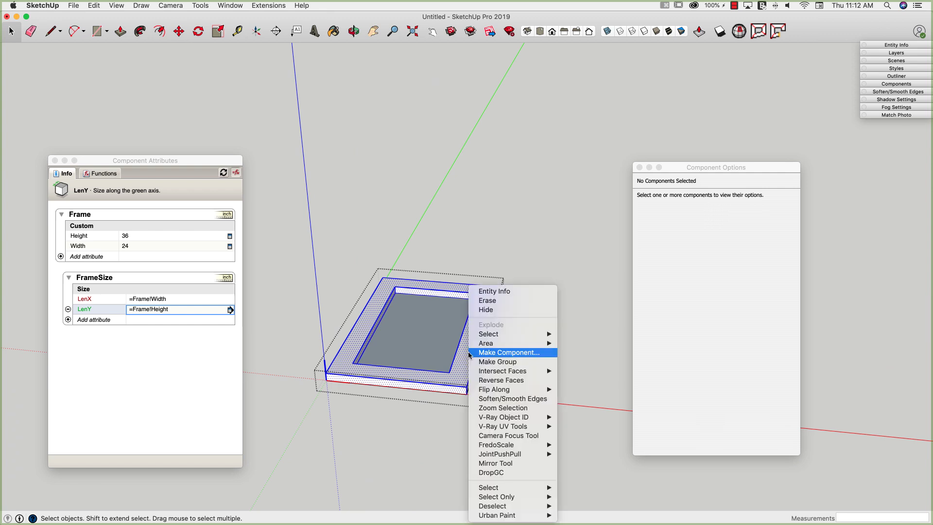
pyautogui.click(500, 352)
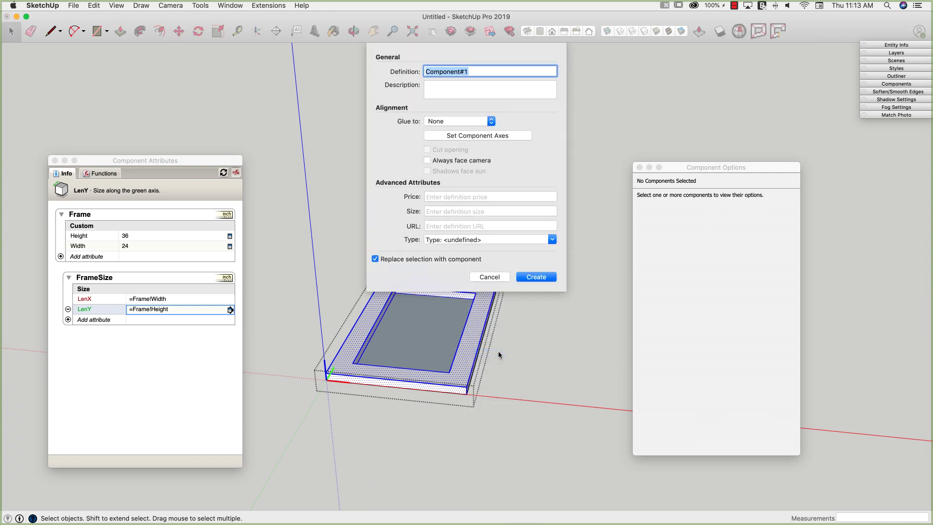
pyautogui.write('Sides')
pyautogui.click(540, 278)
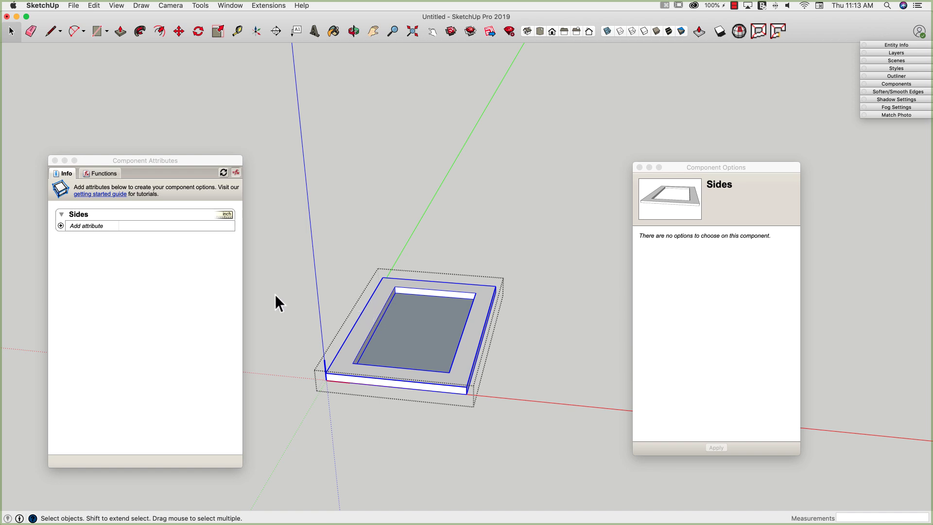
pyautogui.press('Escape')
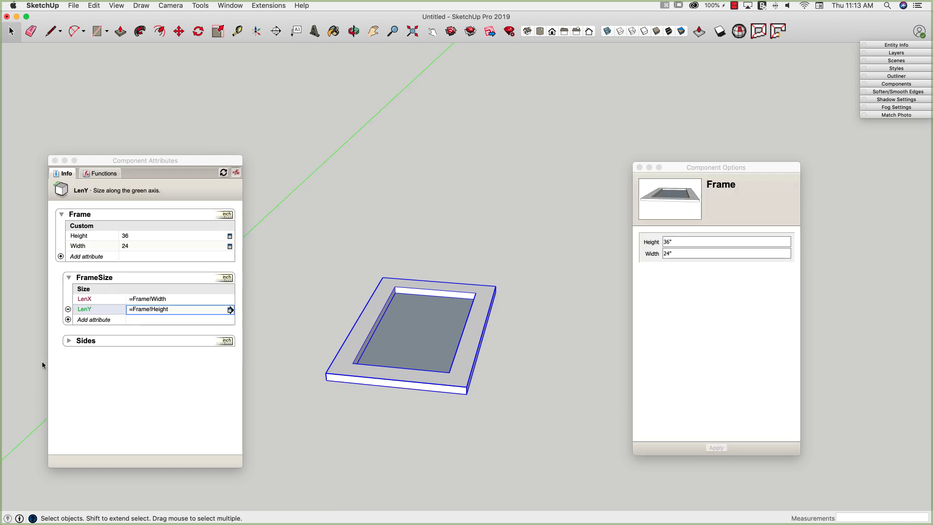
# Step: Add LenX and LenY attributes to Sides, removing a mistakenly added Y attribute
pyautogui.click(69, 341)
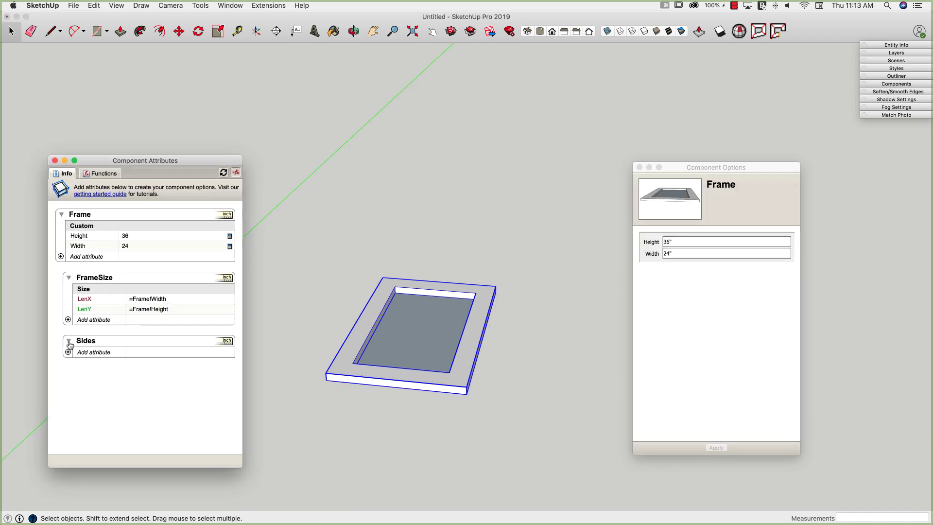
pyautogui.click(68, 352)
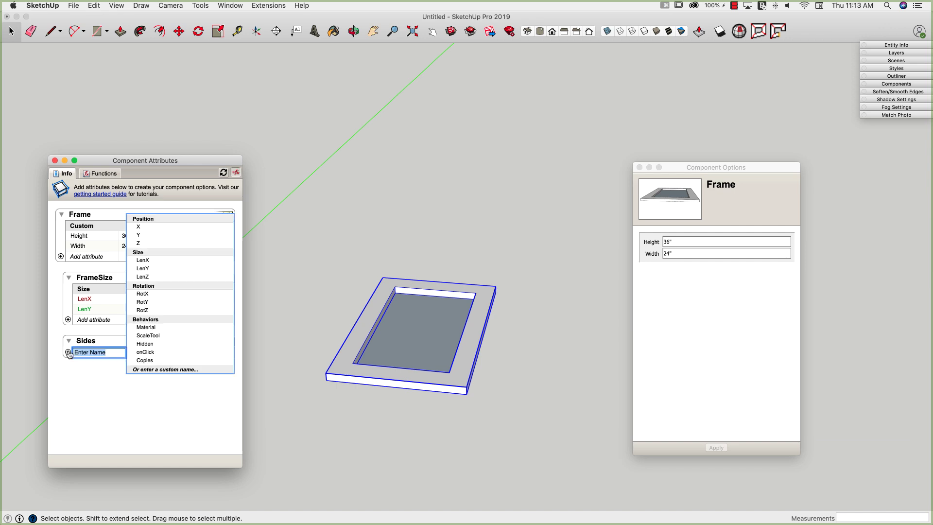
pyautogui.click(140, 261)
pyautogui.click(69, 373)
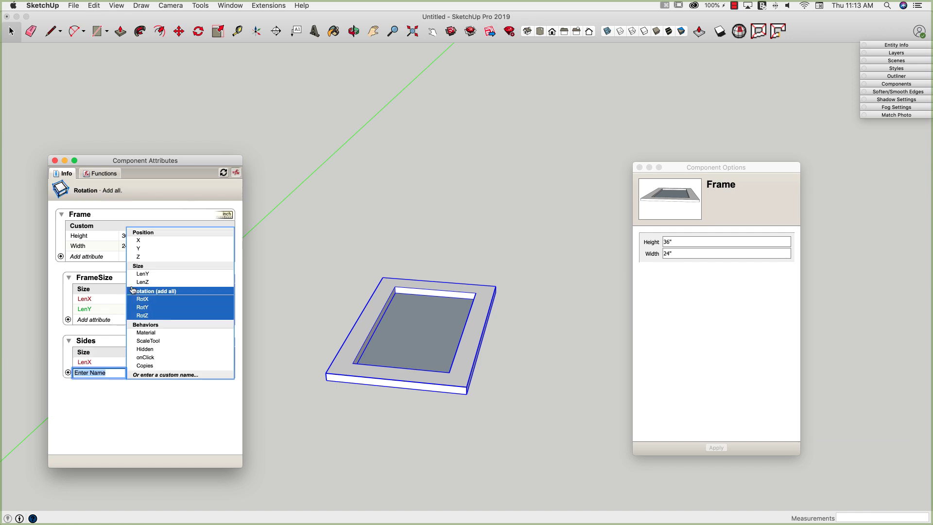
pyautogui.click(136, 249)
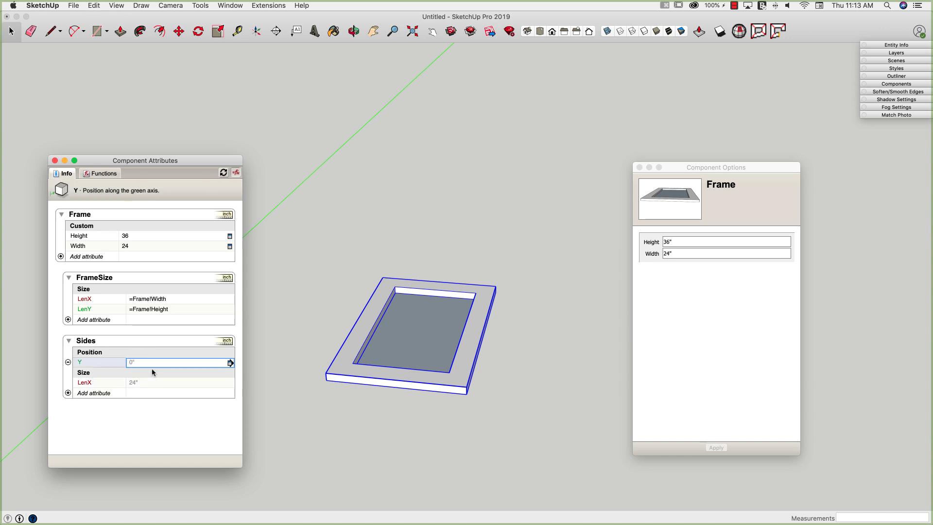
pyautogui.click(68, 362)
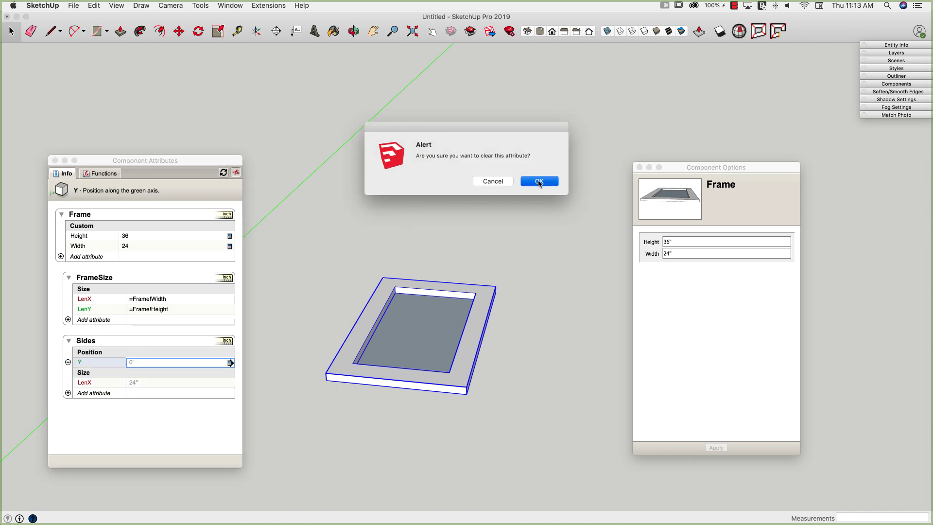
pyautogui.click(539, 181)
pyautogui.click(68, 372)
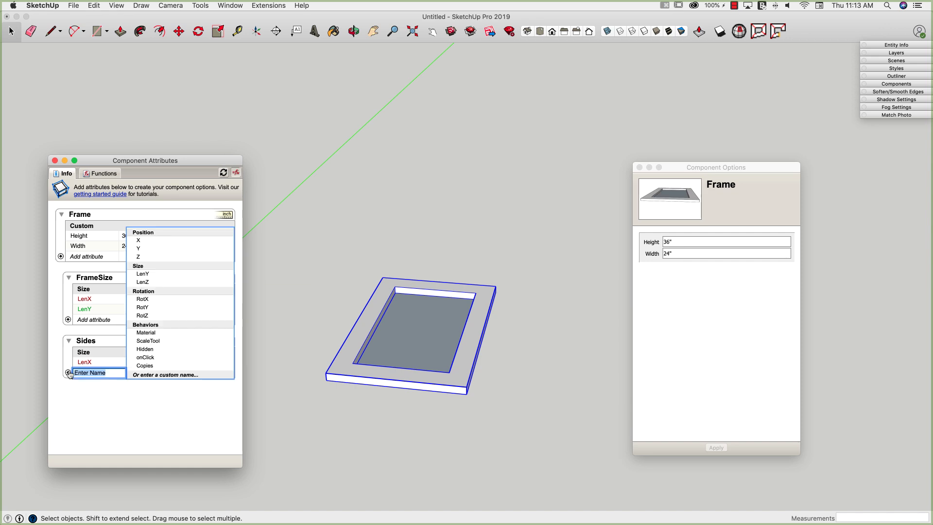
pyautogui.click(102, 386)
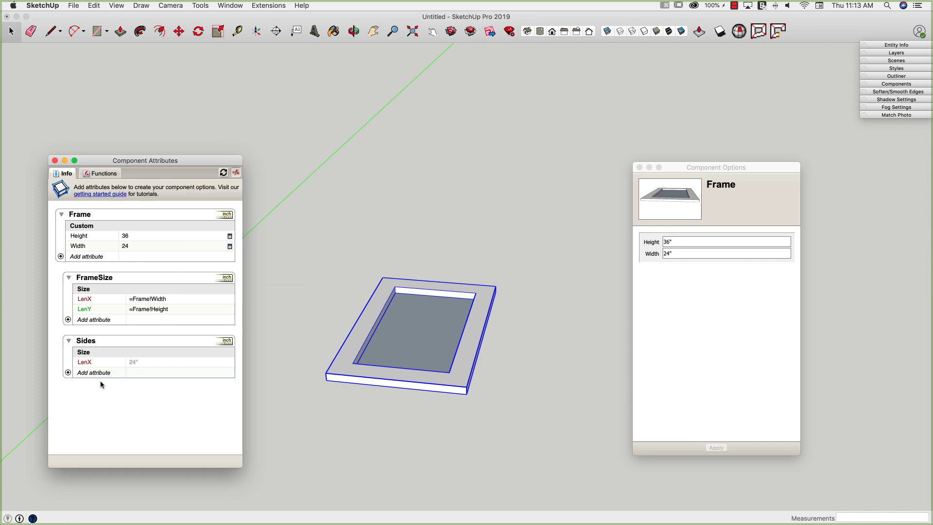
pyautogui.click(133, 362)
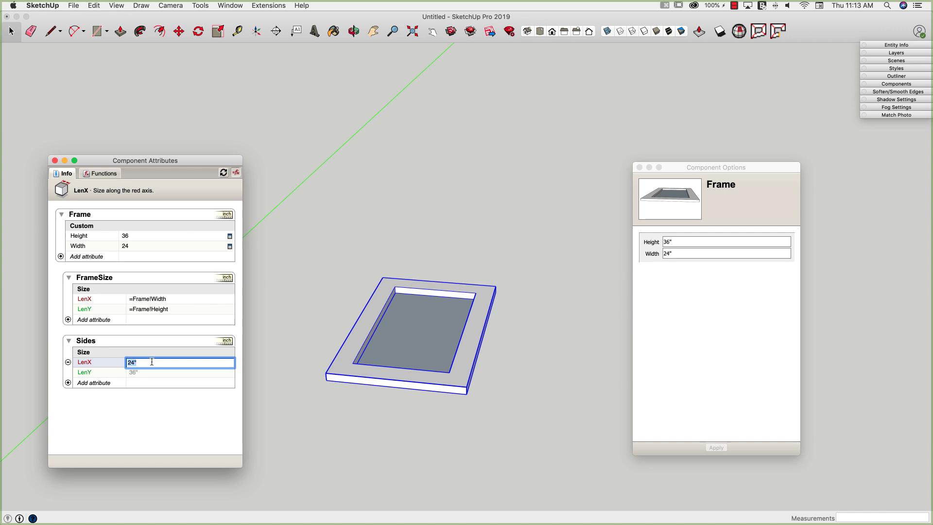
# Step: Set Sides LenX to =Frame!Width and LenY to =Frame!Height
pyautogui.write('=')
pyautogui.click(85, 247)
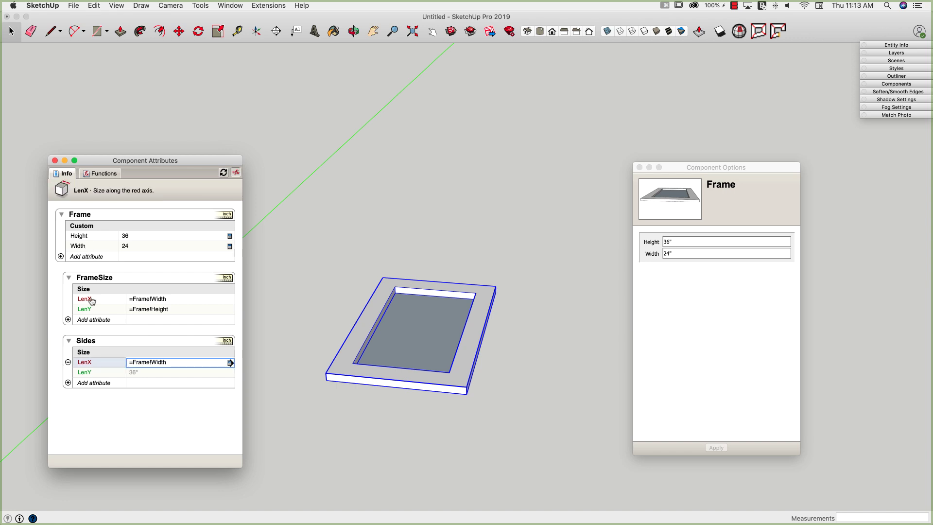
pyautogui.doubleClick(86, 372)
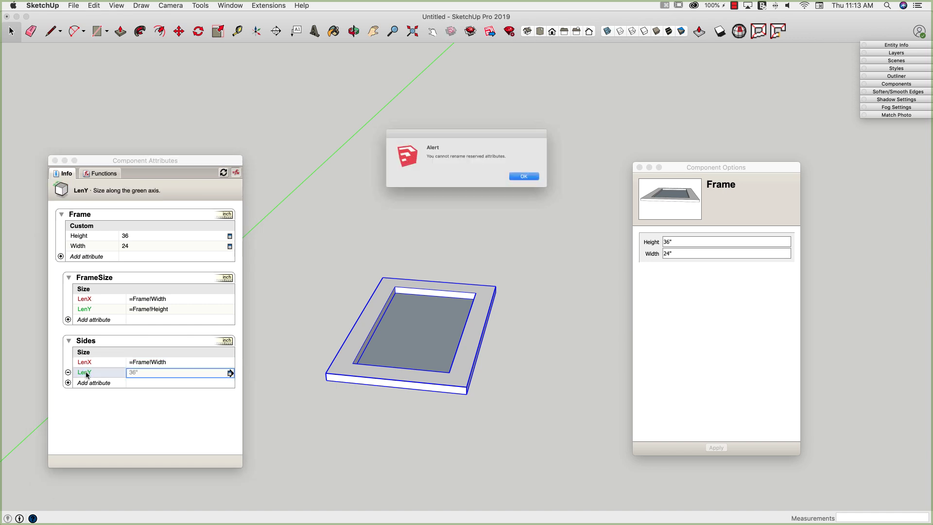
pyautogui.click(539, 181)
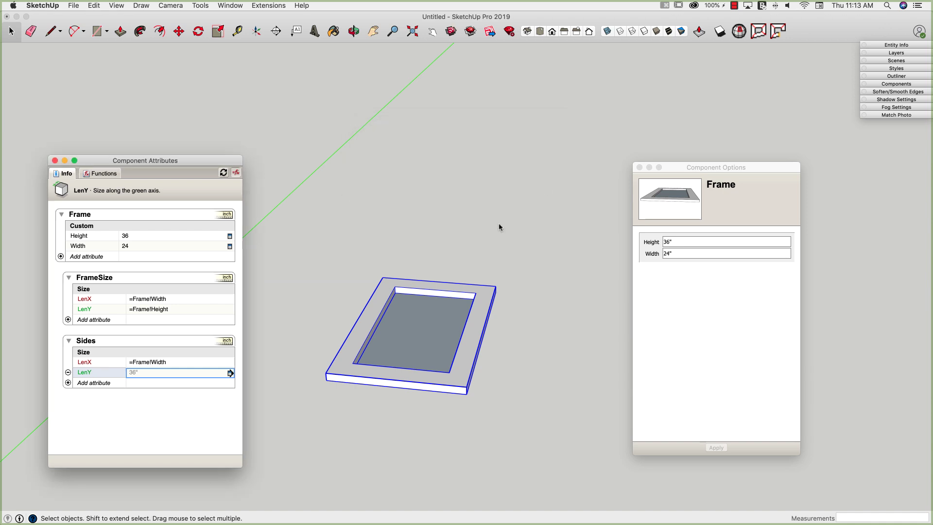
pyautogui.click(142, 371)
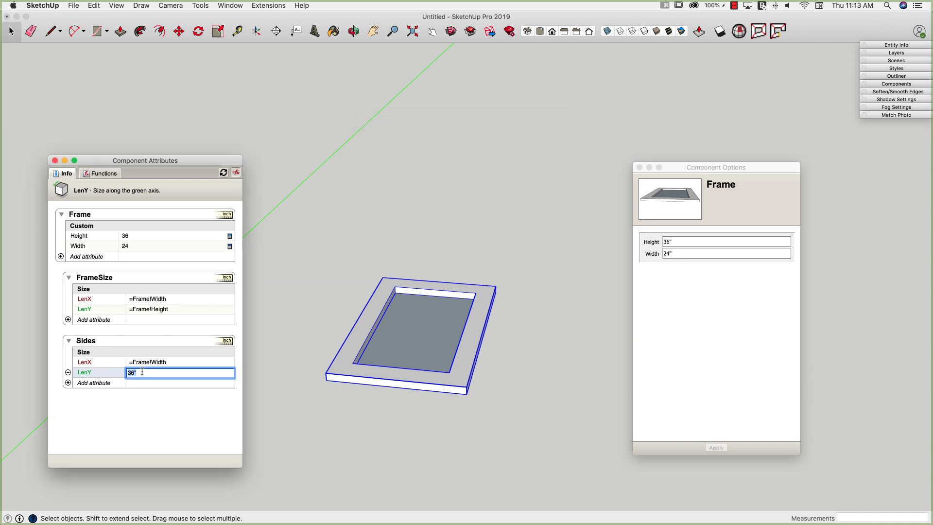
pyautogui.write('=')
pyautogui.click(87, 236)
pyautogui.press('Return')
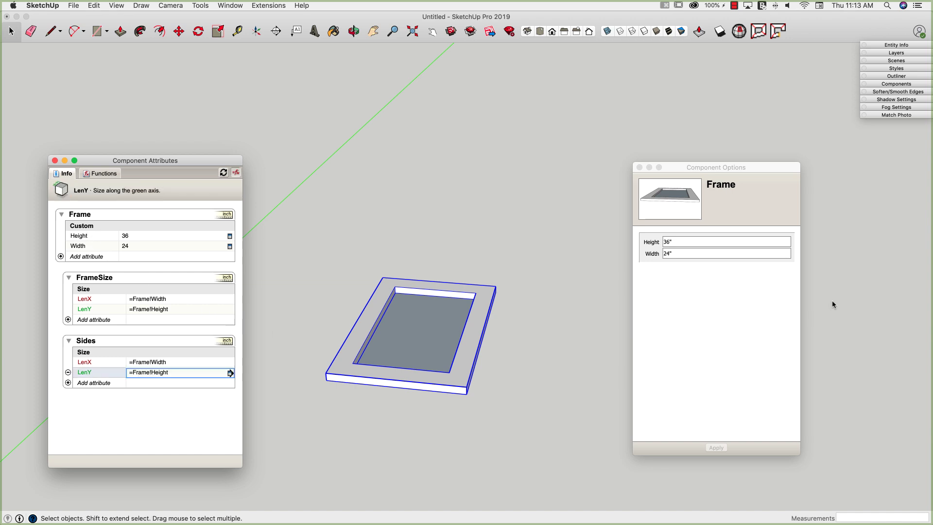
pyautogui.click(670, 253)
pyautogui.click(656, 253)
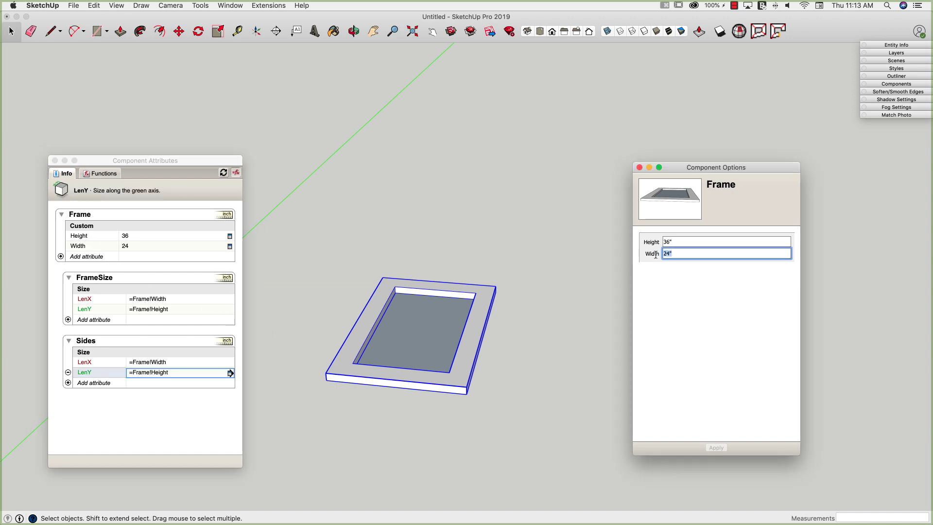
pyautogui.write('48')
pyautogui.press('Return')
pyautogui.press('super+2')
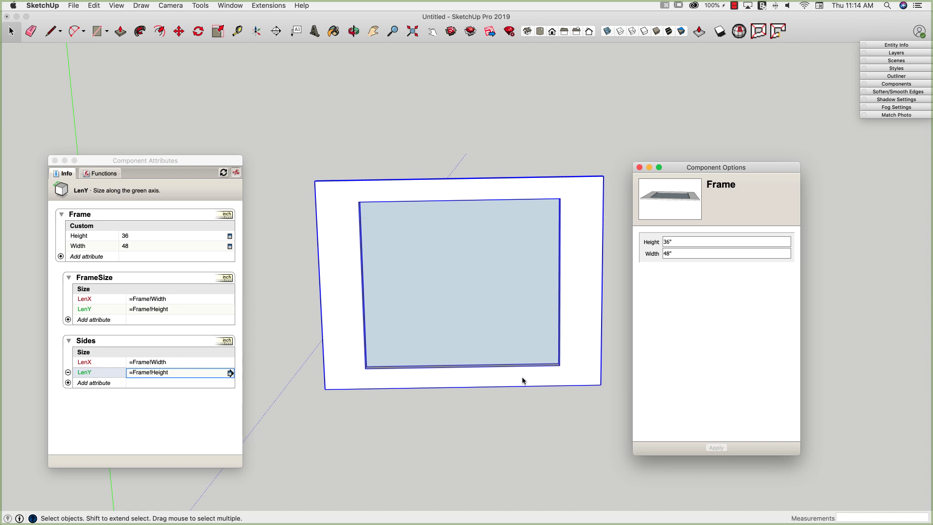
pyautogui.moveTo(522, 381); pyautogui.dragTo(347, 306, button='middle')
pyautogui.moveTo(395, 208); pyautogui.dragTo(570, 284, button='middle')
pyautogui.moveTo(365, 303); pyautogui.dragTo(310, 305, button='middle')
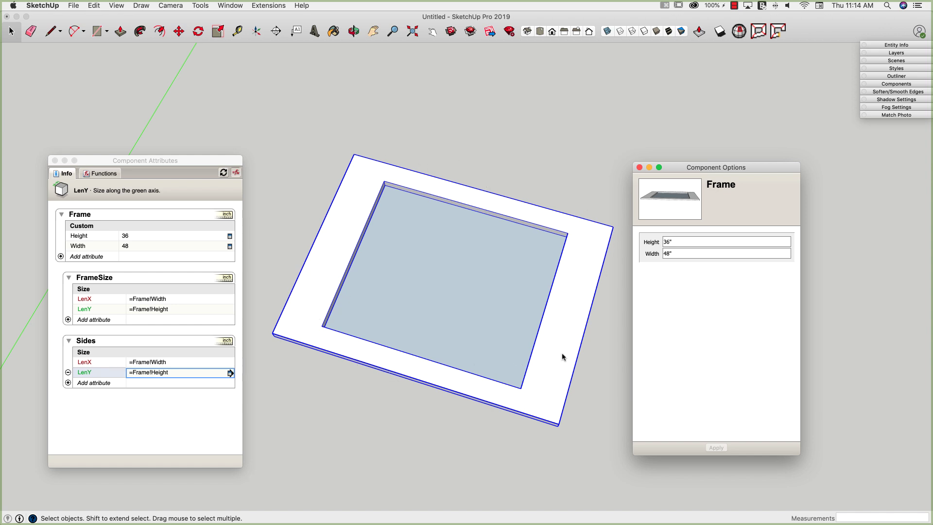
pyautogui.moveTo(564, 317); pyautogui.dragTo(512, 234, button='middle')
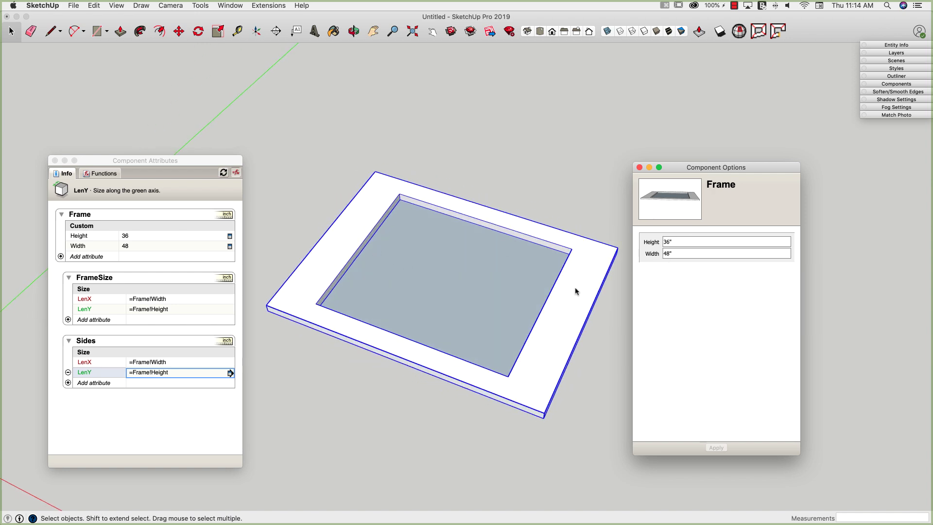
pyautogui.moveTo(481, 285); pyautogui.dragTo(469, 331, button='middle')
pyautogui.scroll(3, 469, 325)
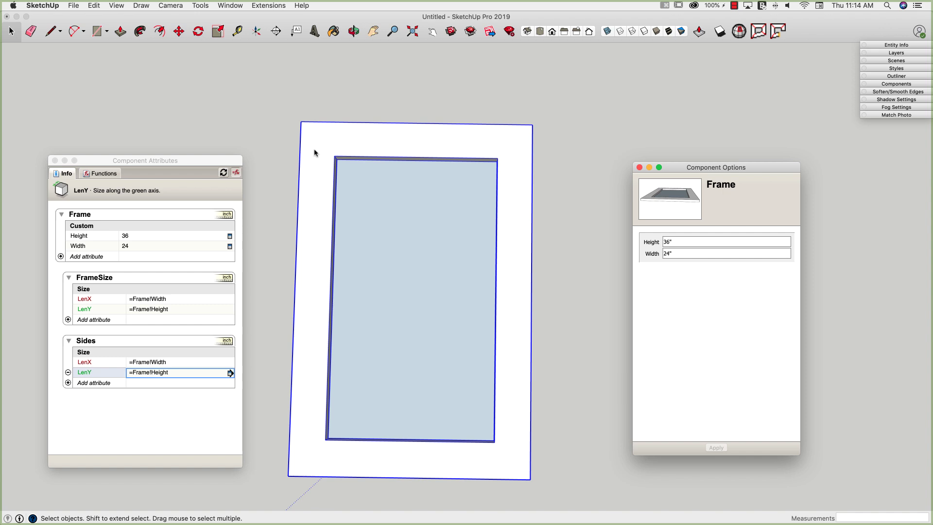
pyautogui.moveTo(317, 337); pyautogui.dragTo(504, 330, button='middle')
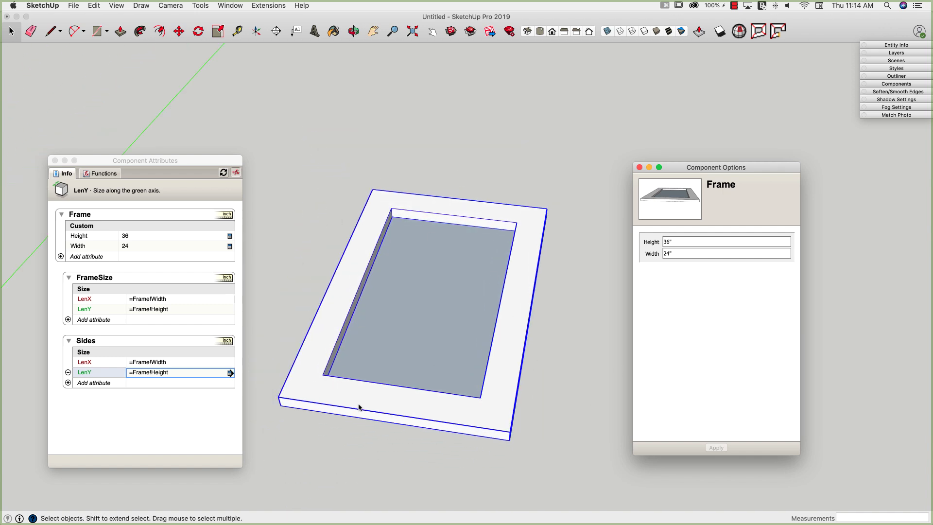
pyautogui.click(506, 325)
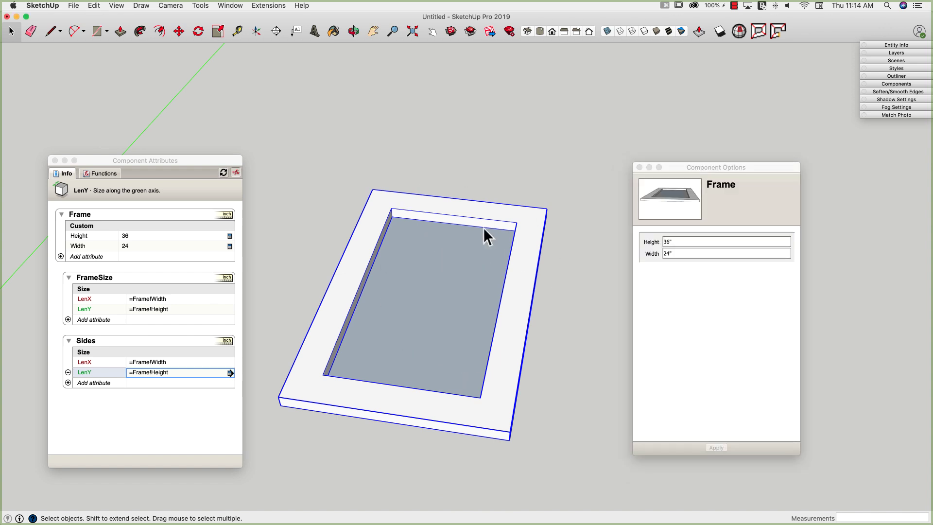
pyautogui.moveTo(380, 255); pyautogui.dragTo(365, 320, button='middle')
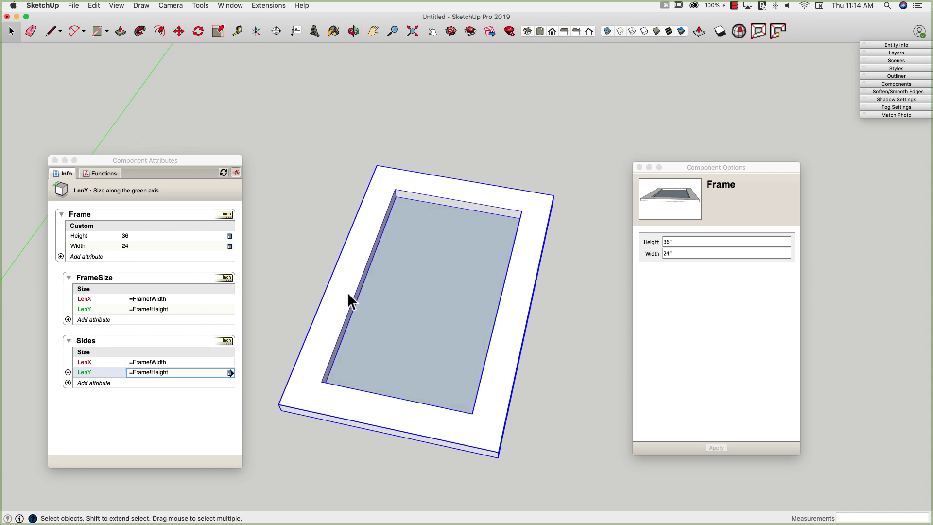
# Step: Inside the Frame component, delete the Sides component and orbit to face the panel
pyautogui.doubleClick(421, 191)
pyautogui.click(421, 191)
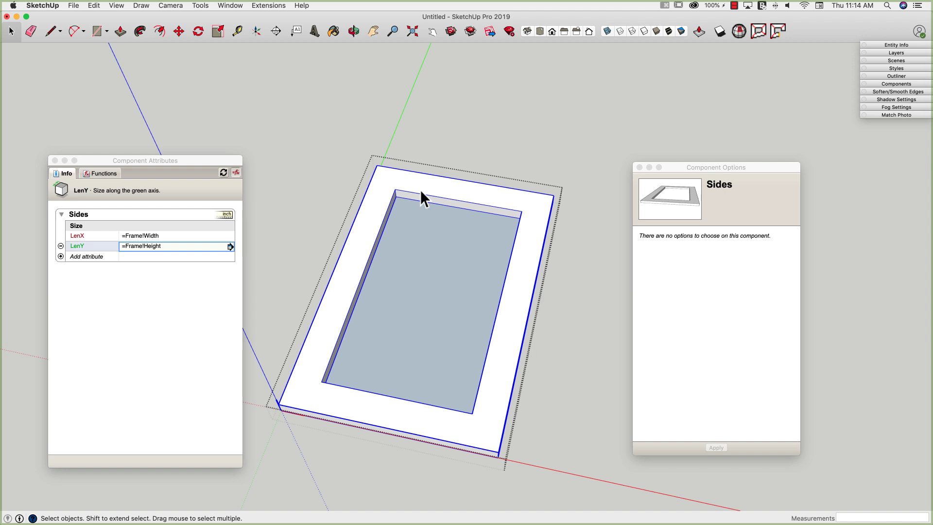
pyautogui.press('Delete')
pyautogui.press('o')
pyautogui.moveTo(396, 282); pyautogui.dragTo(455, 291)
pyautogui.press('space')
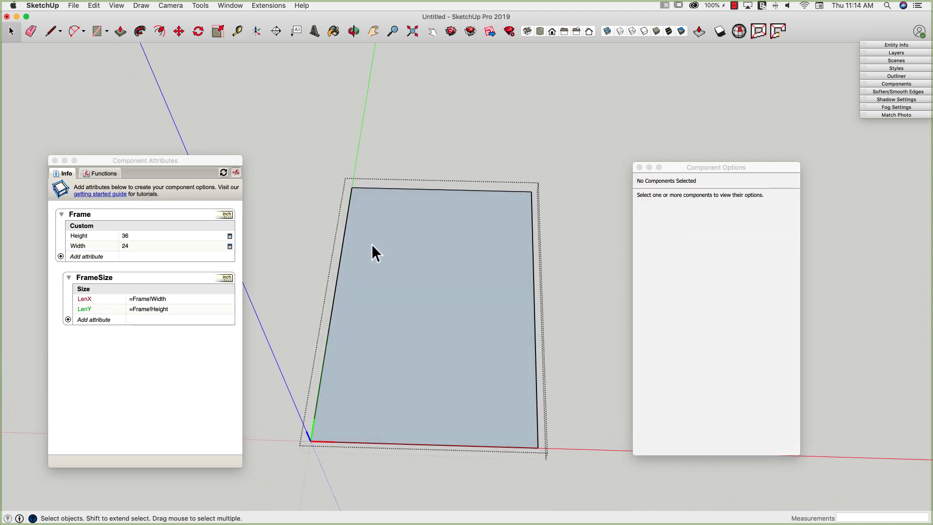
pyautogui.moveTo(371, 244); pyautogui.dragTo(363, 296, button='middle')
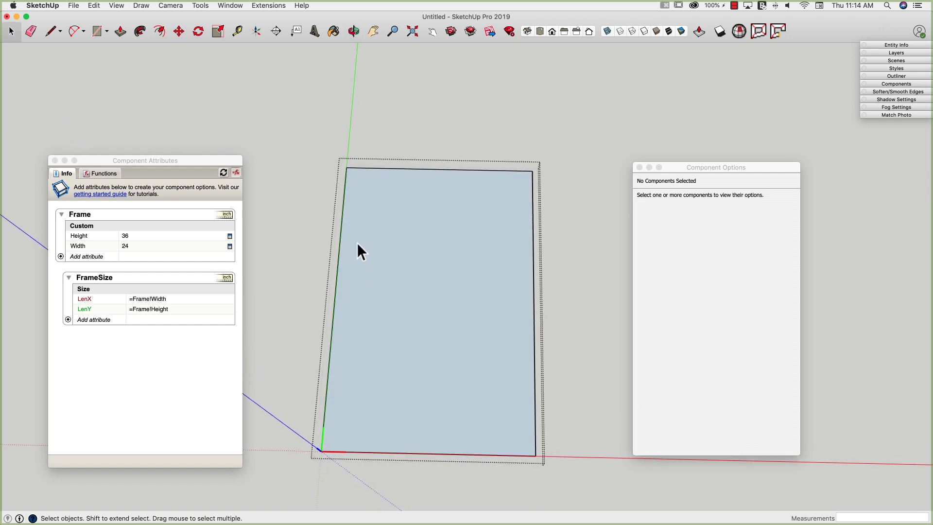
# Step: Draw a 2' by 3" strip along the face's top edge and raise it with Push/Pull
pyautogui.press('r')
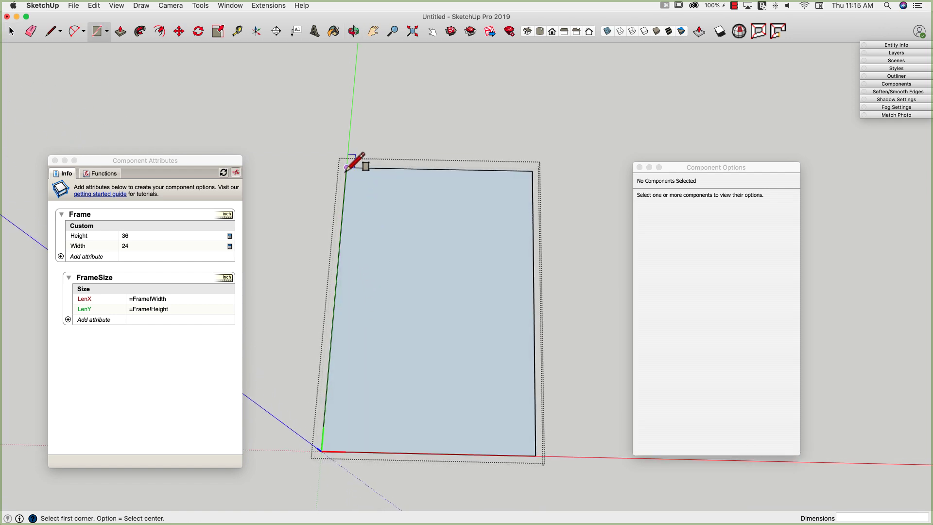
pyautogui.click(347, 168)
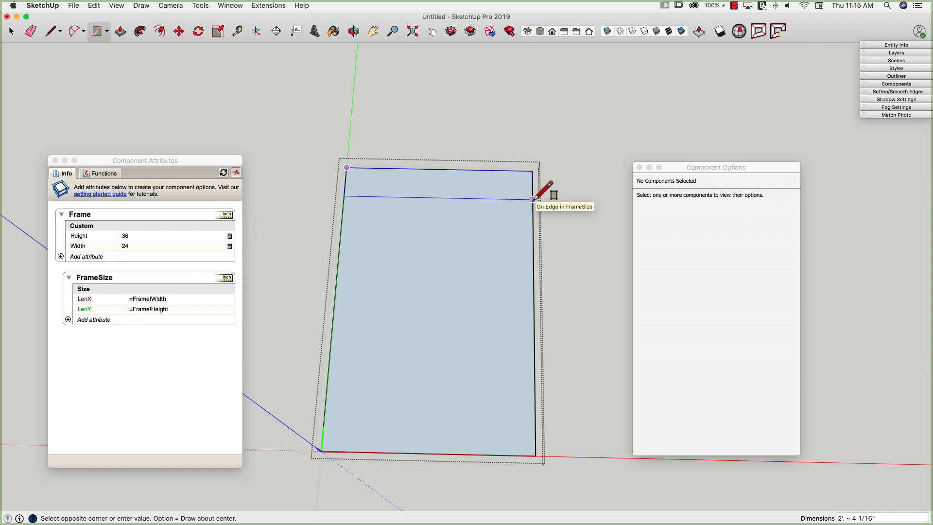
pyautogui.write('3"')
pyautogui.press('Return')
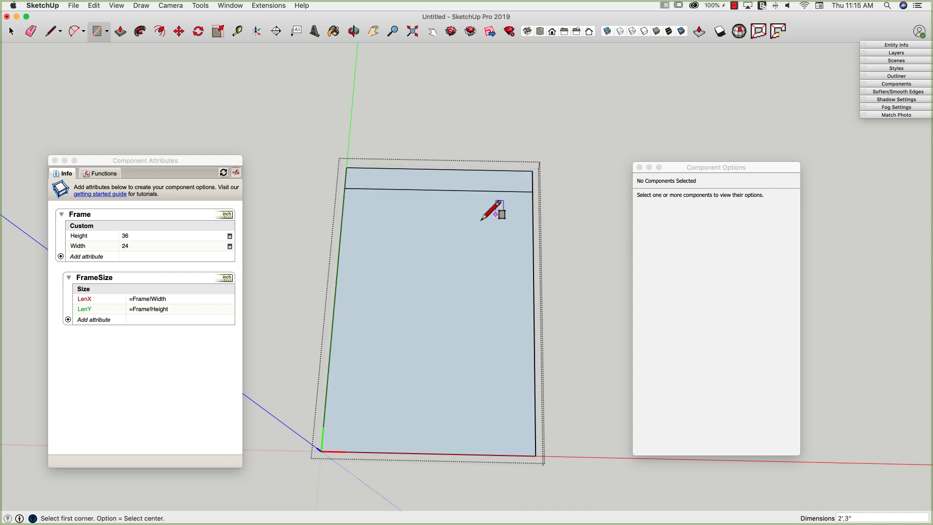
pyautogui.press('p')
pyautogui.click(427, 188)
pyautogui.click(427, 188)
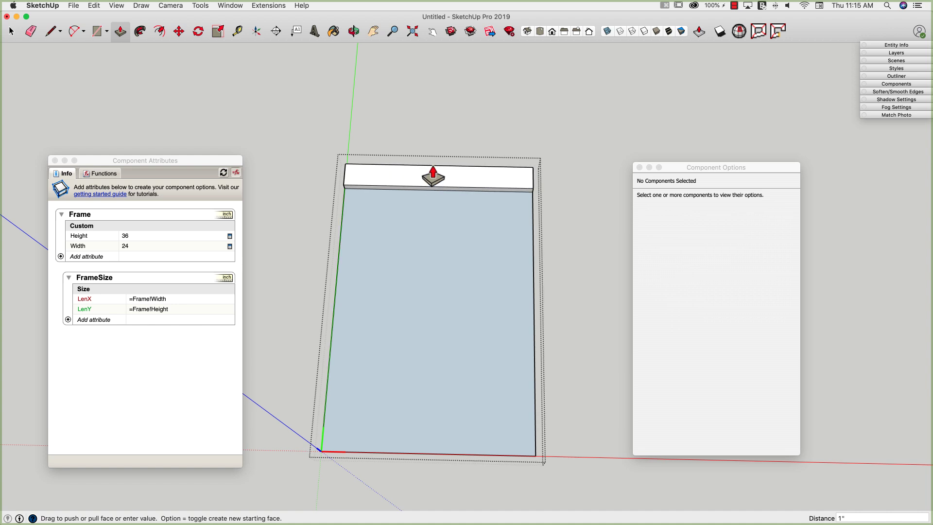
pyautogui.press('space')
pyautogui.moveTo(427, 173); pyautogui.dragTo(399, 214, button='middle')
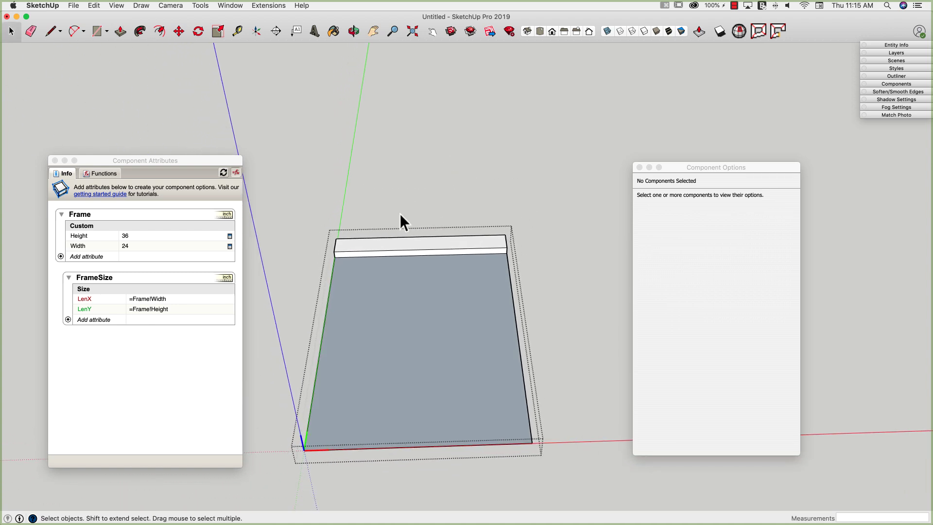
# Step: Turn the raised strip's geometry into a component named Top
pyautogui.tripleClick(398, 243)
pyautogui.rightClick(399, 242)
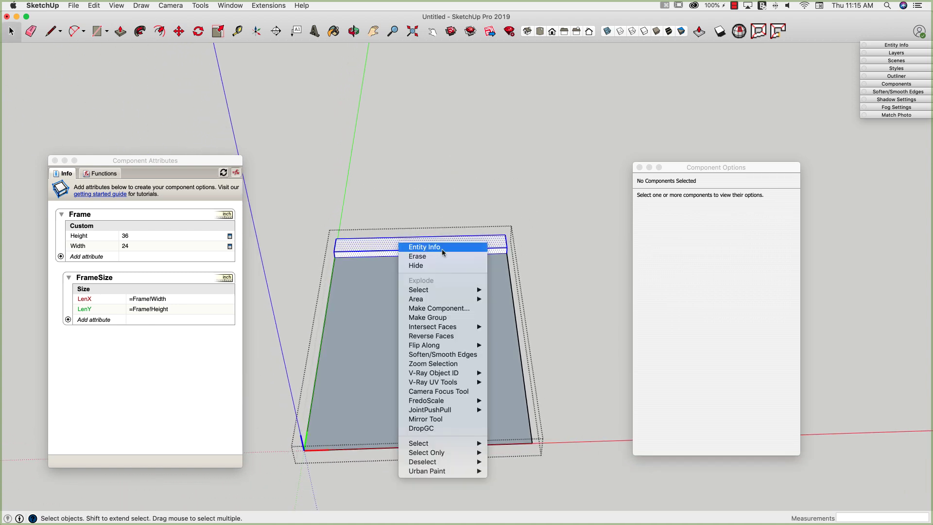
pyautogui.click(450, 309)
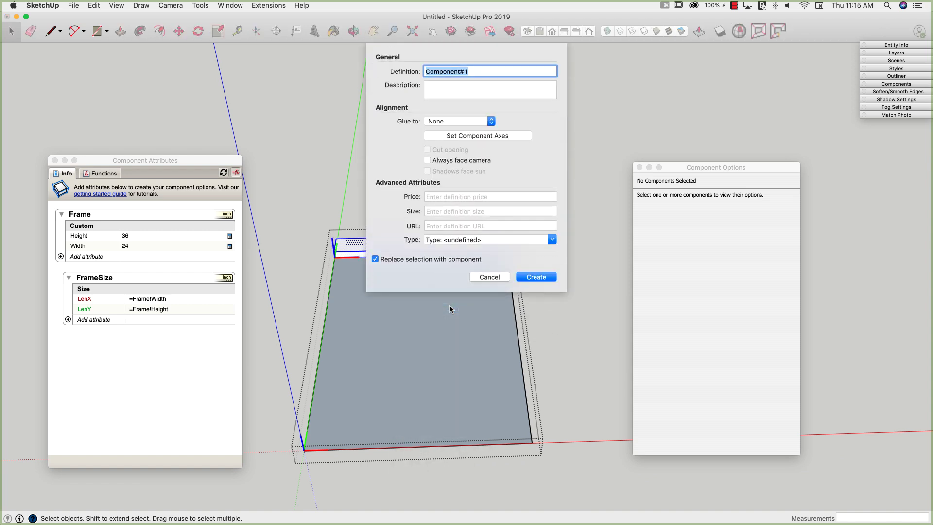
pyautogui.write('Top')
pyautogui.moveTo(370, 253); pyautogui.dragTo(319, 285, button='middle')
pyautogui.click(536, 277)
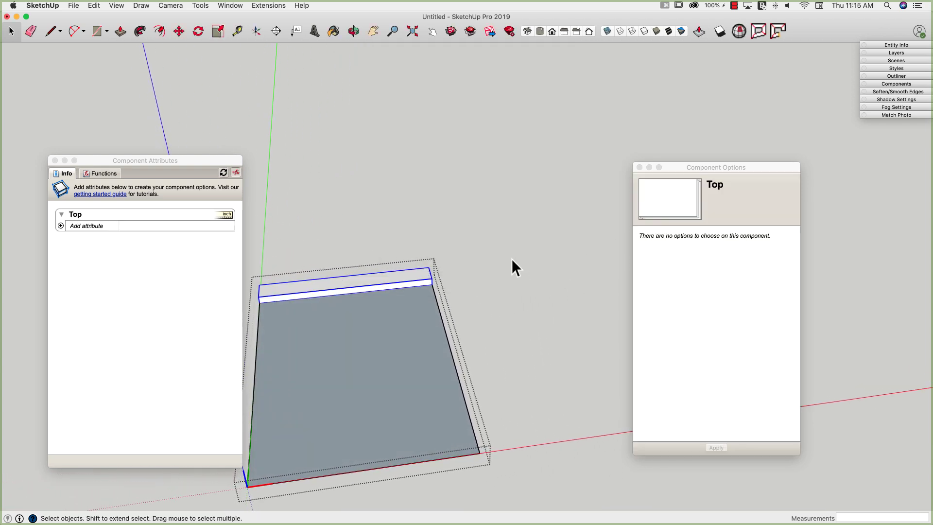
pyautogui.moveTo(508, 260); pyautogui.dragTo(480, 254, button='middle')
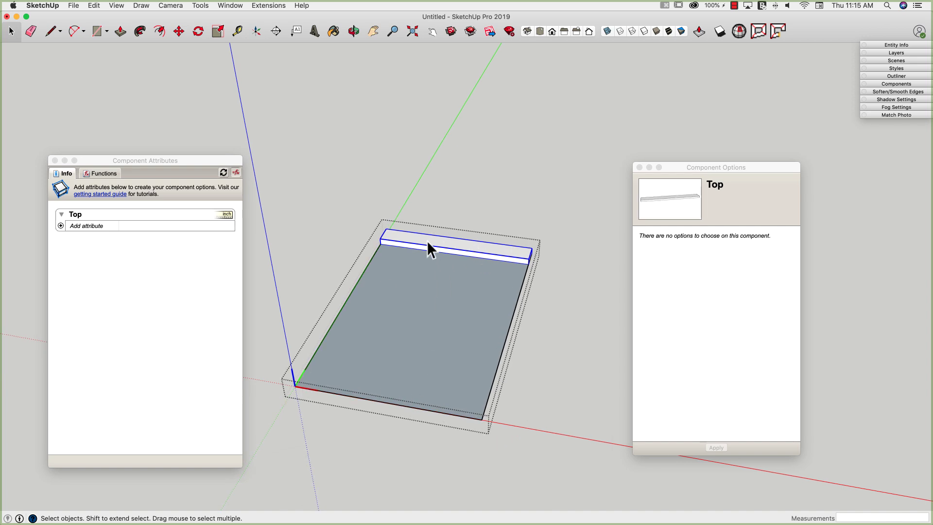
# Step: Draw a 2',3" rectangle at the panel's bottom edge and raise it to the Top rail's height
pyautogui.press('m')
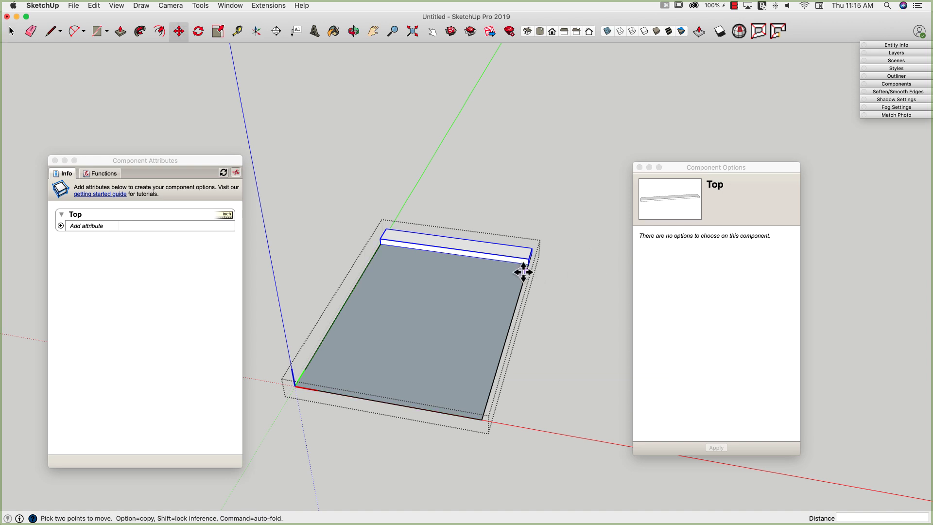
pyautogui.press('space')
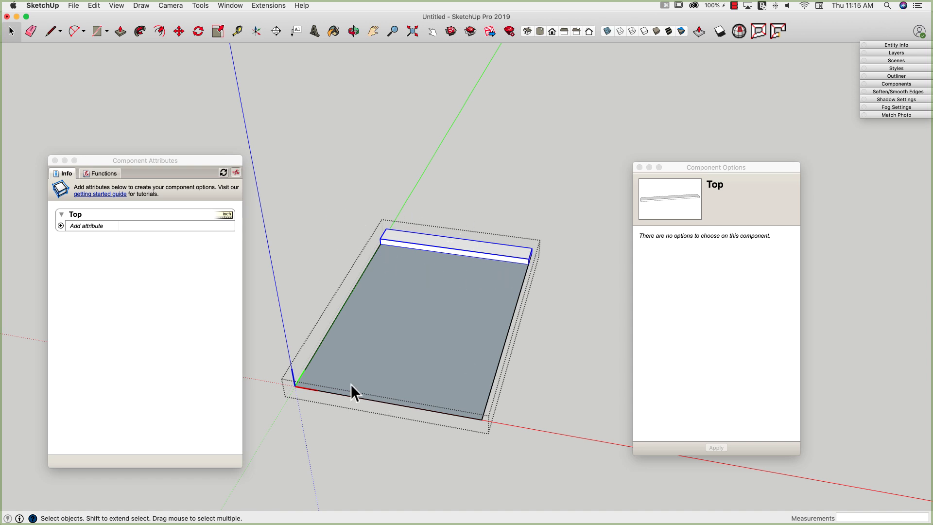
pyautogui.press('r')
pyautogui.click(295, 385)
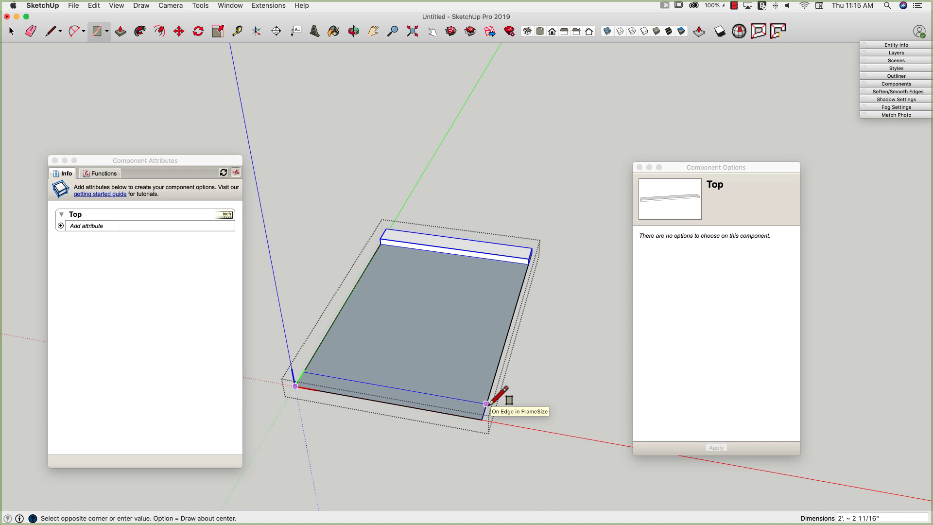
pyautogui.write('2\',3"')
pyautogui.press('Return')
pyautogui.press('p')
pyautogui.click(464, 411)
pyautogui.click(525, 260)
pyautogui.press('space')
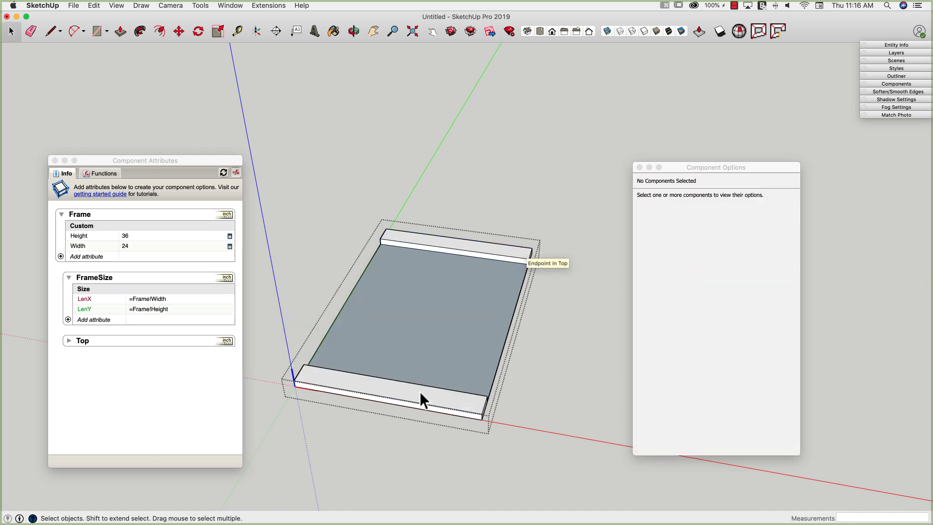
# Step: Make the bottom strip's geometry a component named Bottom
pyautogui.tripleClick(418, 396)
pyautogui.rightClick(418, 397)
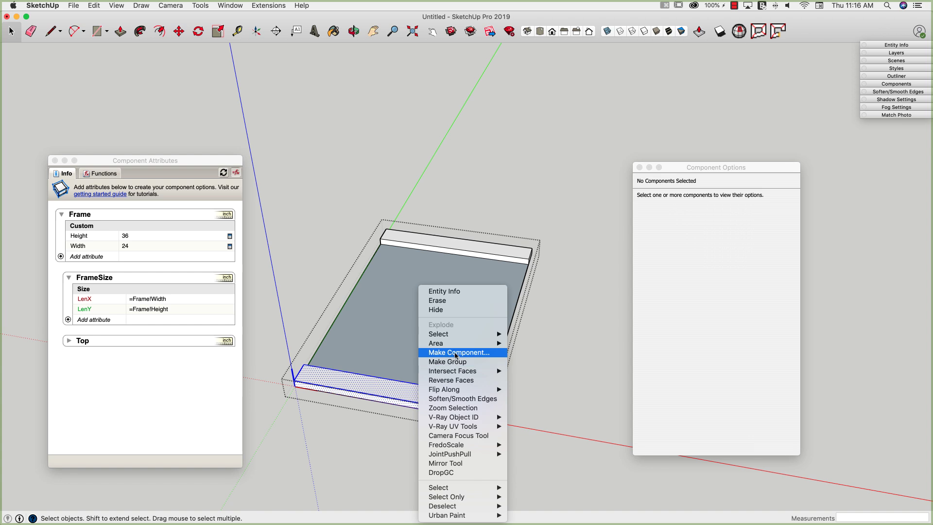
pyautogui.click(456, 352)
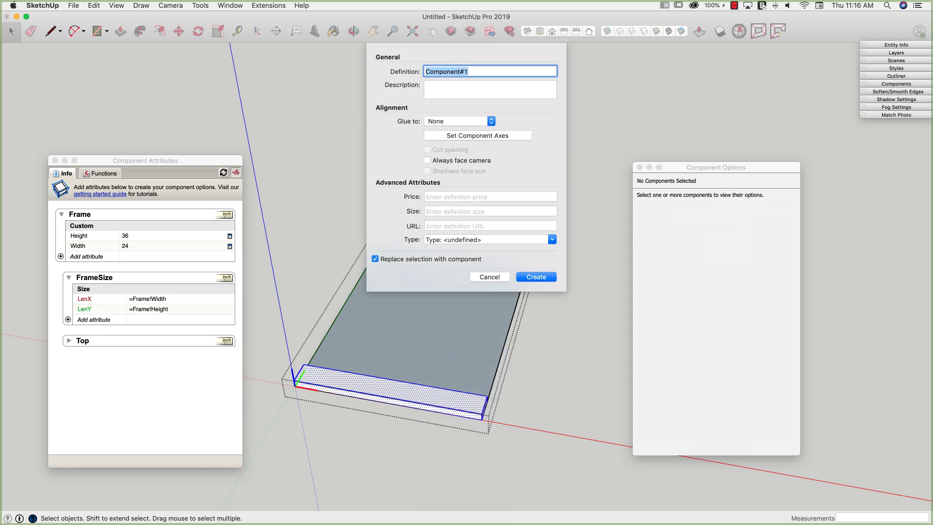
pyautogui.write('Bottom')
pyautogui.press('Return')
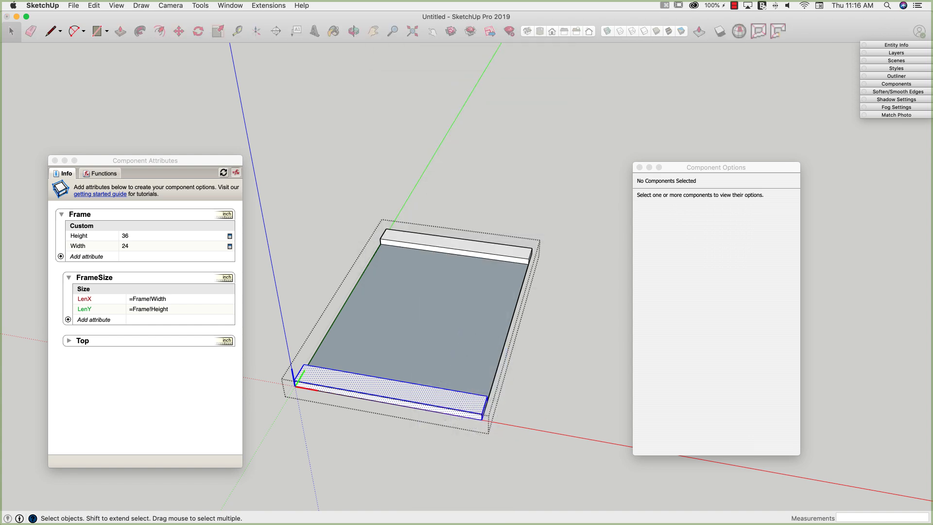
pyautogui.moveTo(427, 388); pyautogui.dragTo(375, 242, button='middle')
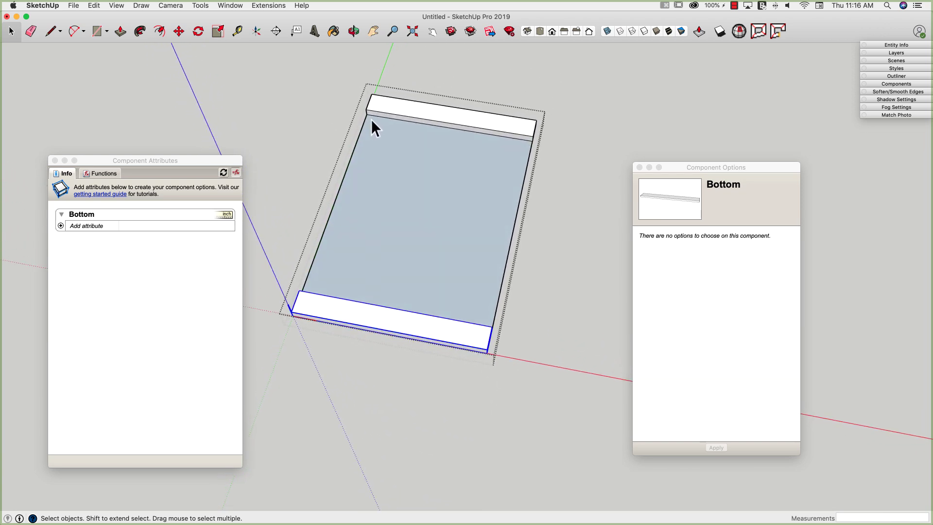
# Step: Draw a 2',3" side rectangle at the inner corner and extend it to the Bottom piece's height
pyautogui.press('r')
pyautogui.click(367, 115)
pyautogui.moveTo(368, 304); pyautogui.dragTo(360, 401, button='middle')
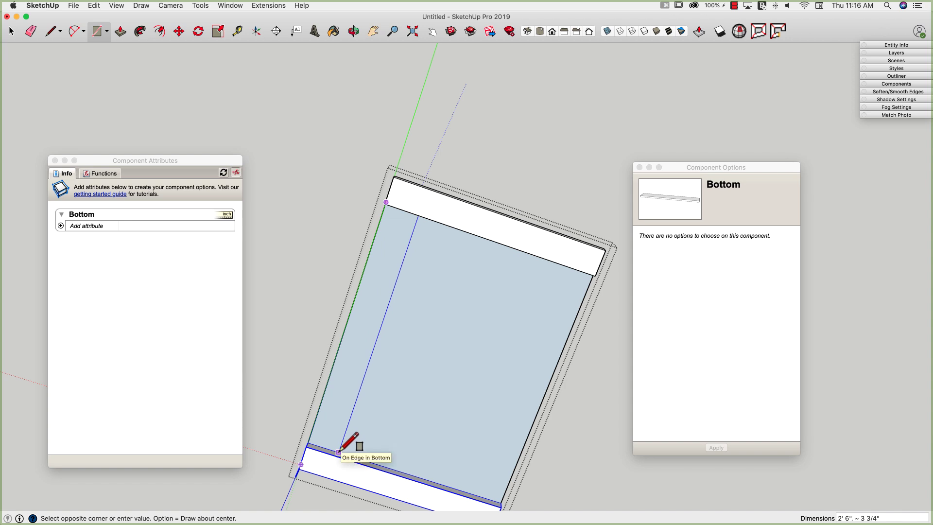
pyautogui.write('2\',3"')
pyautogui.press('Return')
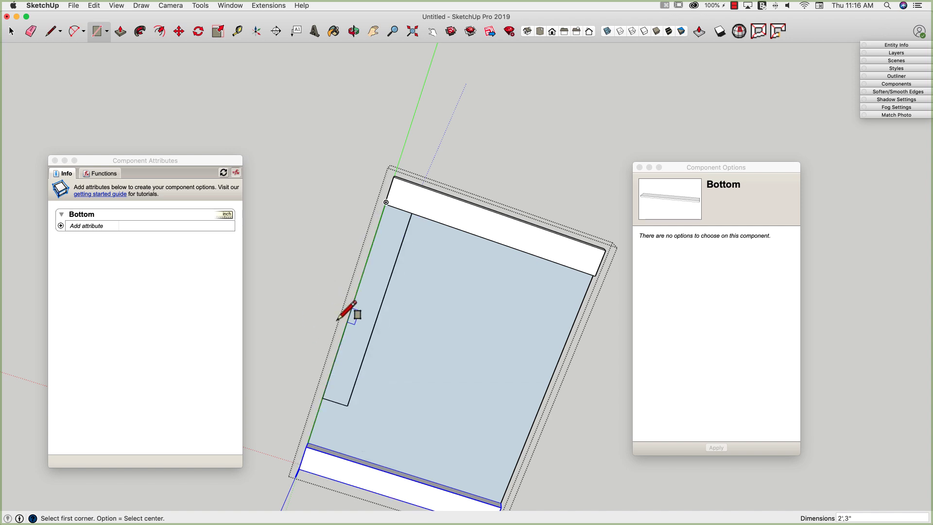
pyautogui.moveTo(350, 312)
pyautogui.mouseDown(button='middle')
pyautogui.moveTo(371, 298)
pyautogui.moveTo(354, 315)
pyautogui.mouseUp(button='middle')
pyautogui.press('p')
pyautogui.click(354, 316)
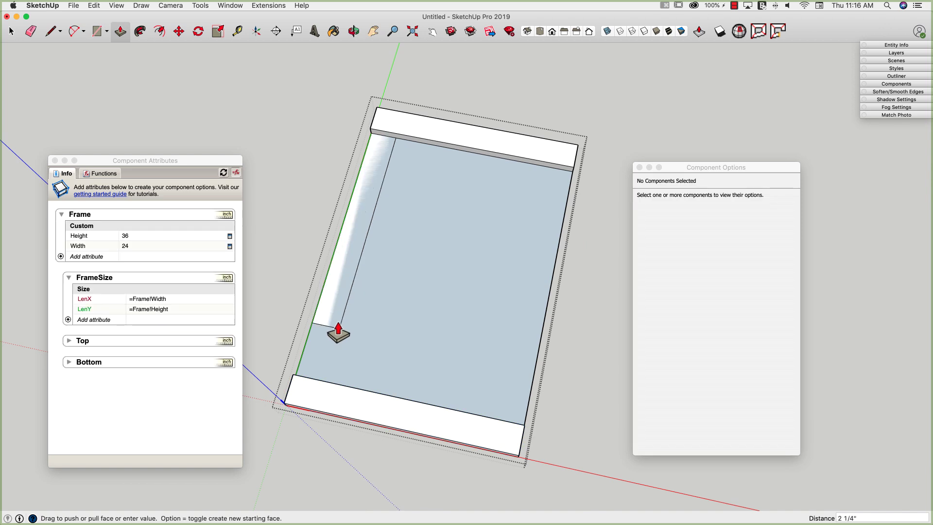
pyautogui.click(304, 389)
pyautogui.click(333, 340)
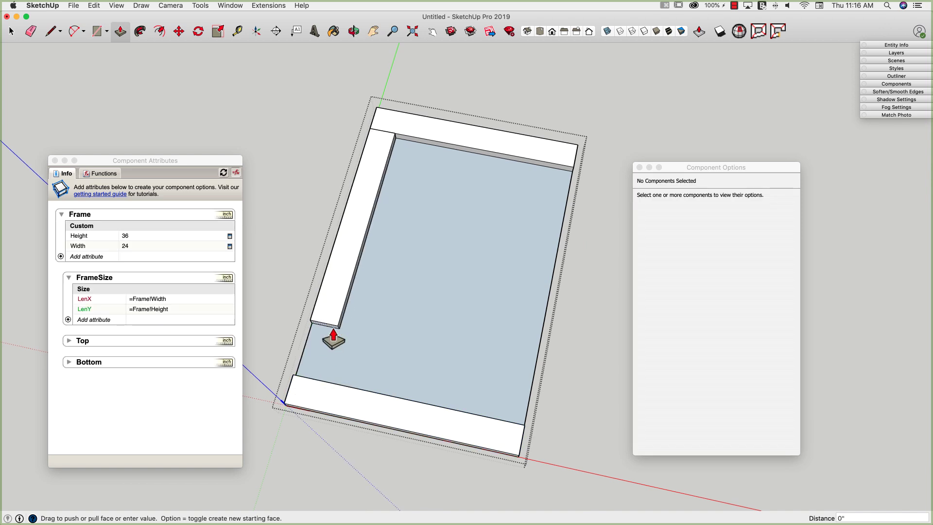
pyautogui.click(342, 390)
pyautogui.moveTo(342, 390); pyautogui.dragTo(352, 303, button='middle')
pyautogui.press('space')
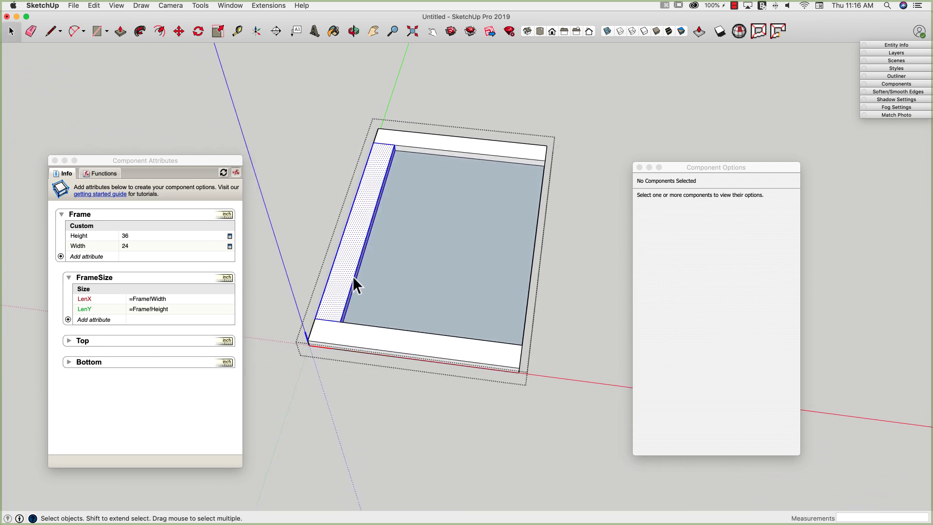
# Step: Copy the side strip over to the frame's right edge
pyautogui.press('m')
pyautogui.click(342, 321)
pyautogui.press('alt')
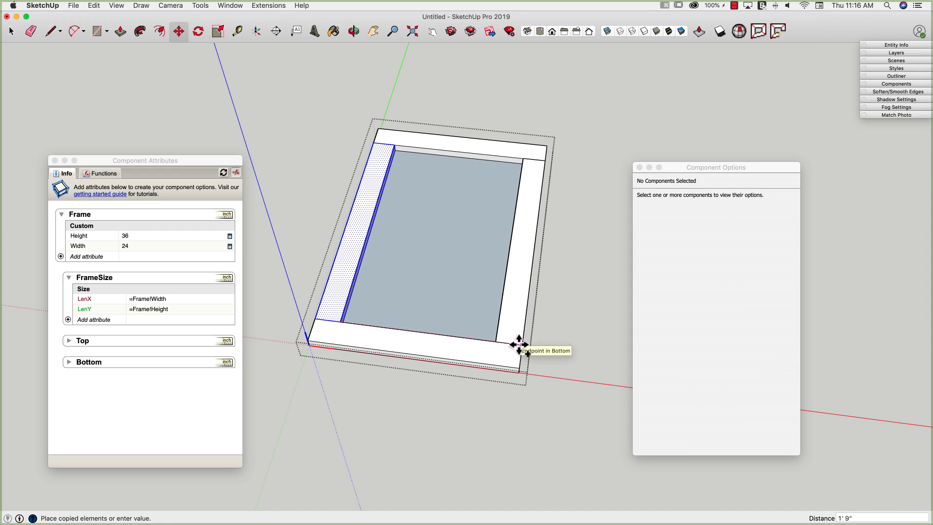
pyautogui.click(519, 344)
pyautogui.press('space')
pyautogui.moveTo(452, 377); pyautogui.dragTo(342, 227, button='middle')
# Step: Make the left side strip a component named Left
pyautogui.click(342, 227)
pyautogui.moveTo(327, 183); pyautogui.dragTo(317, 127, button='middle')
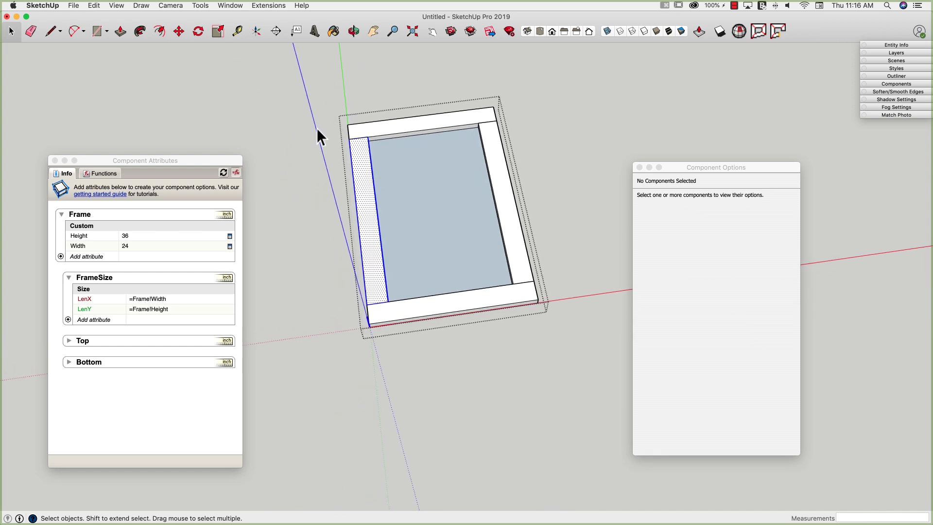
pyautogui.rightClick(377, 243)
pyautogui.click(406, 300)
pyautogui.write('Left')
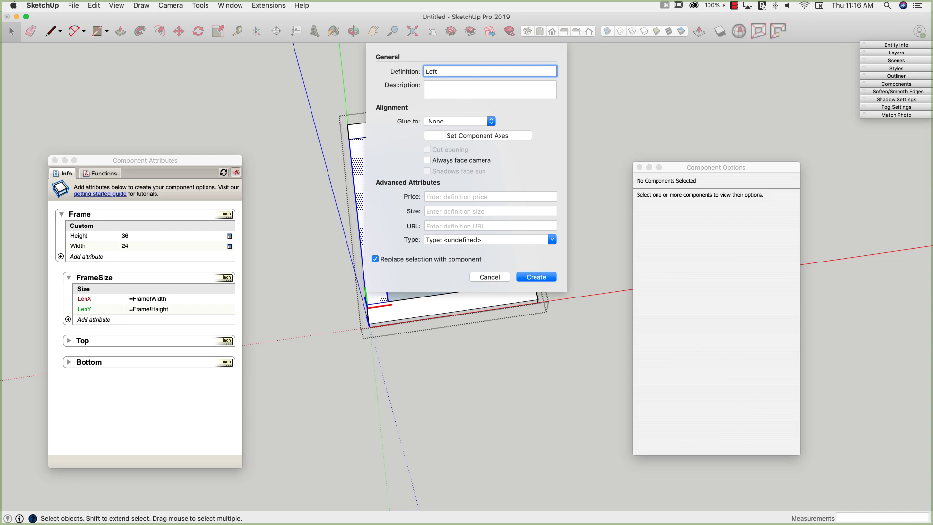
pyautogui.press('Return')
# Step: Make the right side strip a component named Right, then select the whole Frame
pyautogui.moveTo(463, 97); pyautogui.dragTo(561, 315)
pyautogui.rightClick(534, 284)
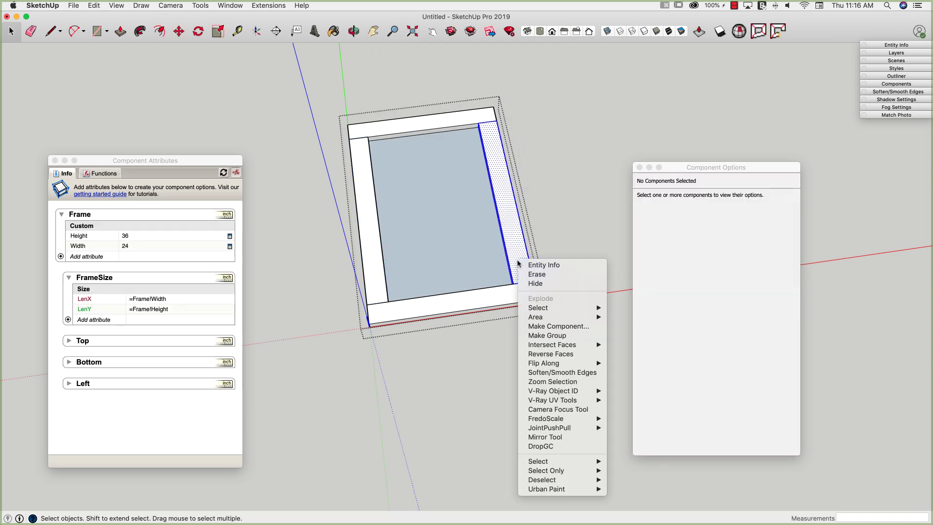
pyautogui.click(544, 326)
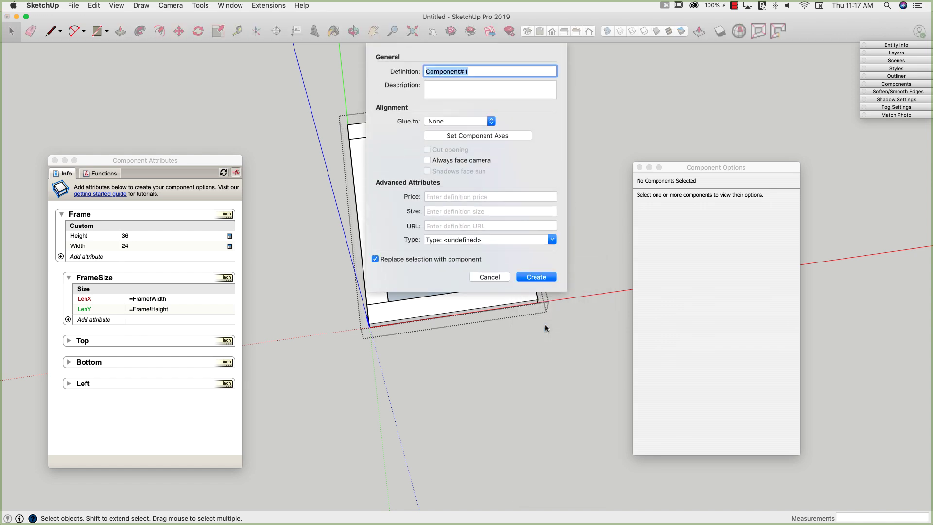
pyautogui.write('Right')
pyautogui.click(540, 279)
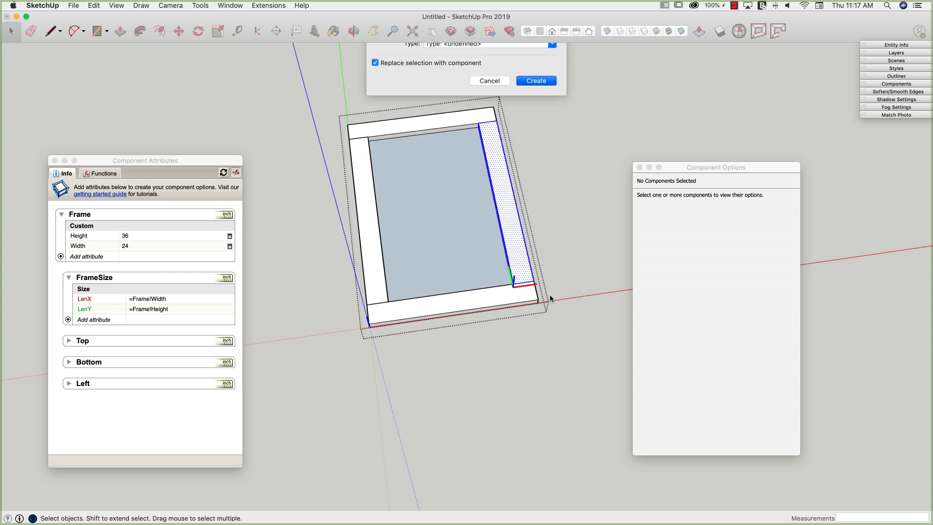
pyautogui.click(570, 287)
pyautogui.moveTo(571, 286); pyautogui.dragTo(341, 256, button='middle')
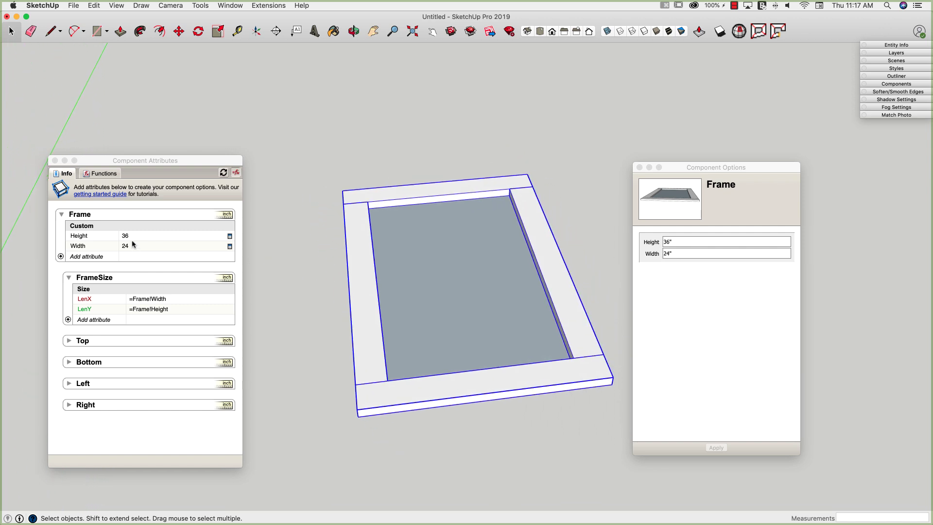
# Step: Set the Frame's Width to 36 and Height to 48, then expand Top's attributes
pyautogui.click(132, 244)
pyautogui.click(680, 254)
pyautogui.doubleClick(671, 253)
pyautogui.write('36')
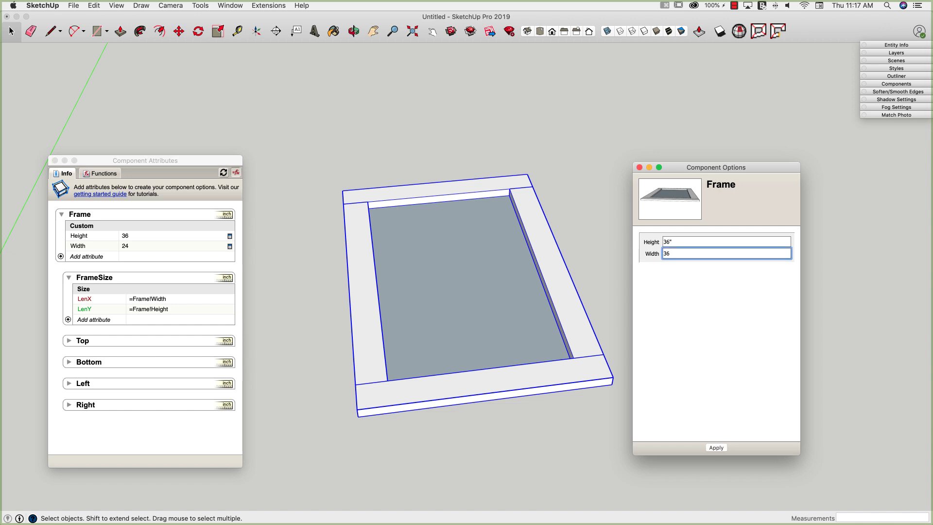
pyautogui.press('Return')
pyautogui.moveTo(632, 254); pyautogui.dragTo(682, 250, button='middle')
pyautogui.click(648, 241)
pyautogui.write('48')
pyautogui.press('Return')
pyautogui.moveTo(578, 263); pyautogui.dragTo(319, 203, button='middle')
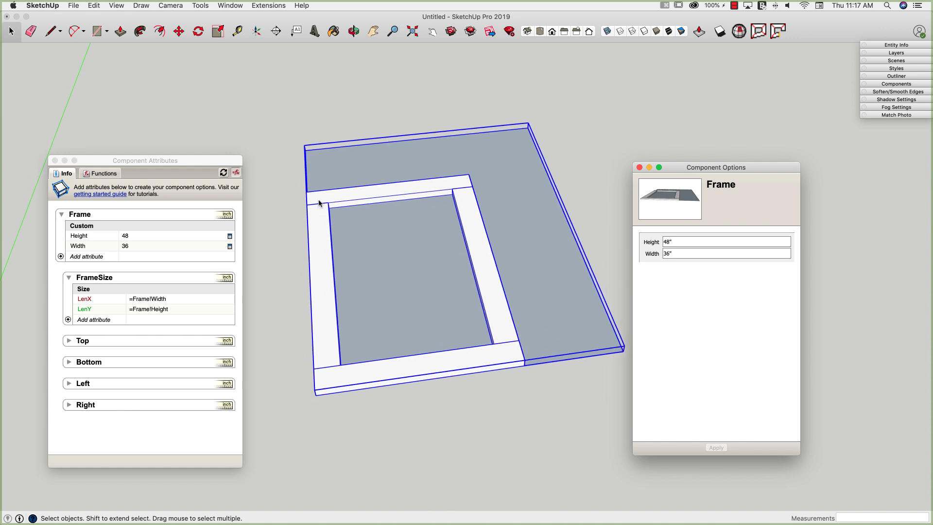
pyautogui.click(70, 343)
pyautogui.click(70, 343)
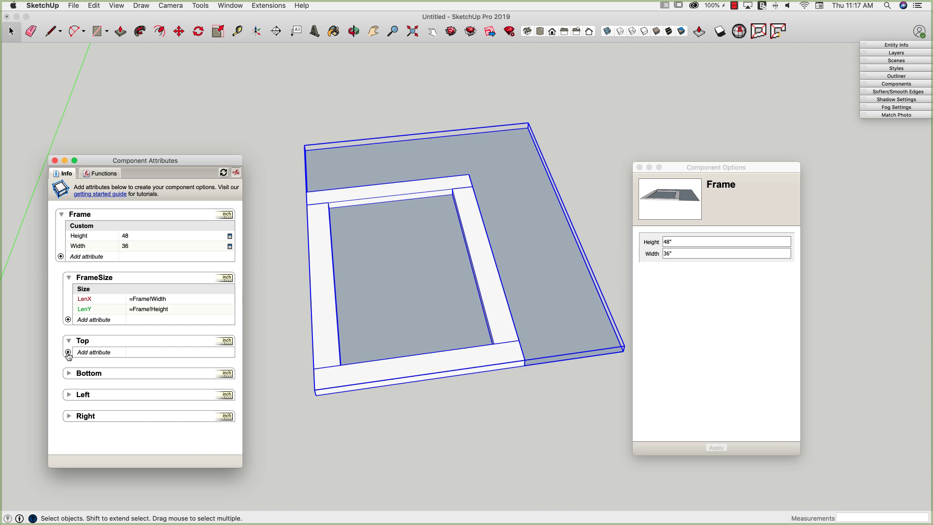
# Step: Add Y and LenX attributes to Top and start Y's formula referencing Frame's Height
pyautogui.click(68, 352)
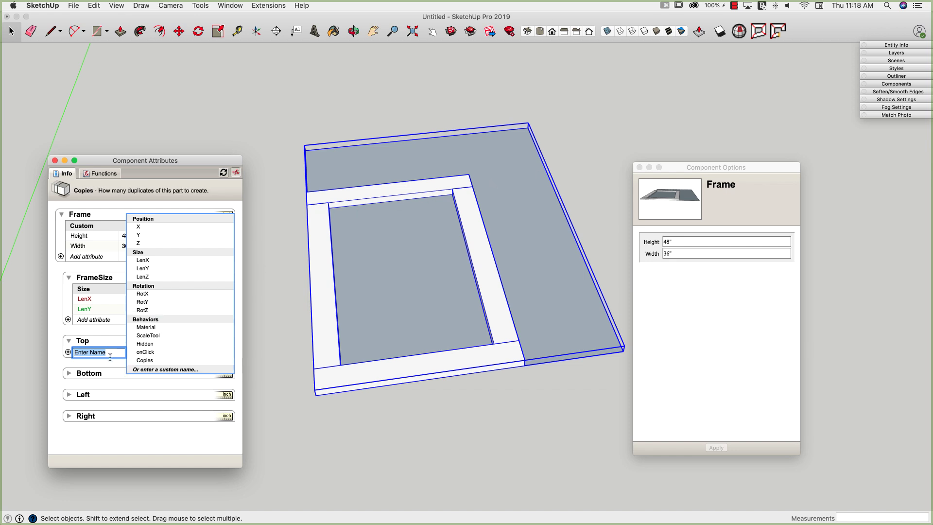
pyautogui.click(144, 236)
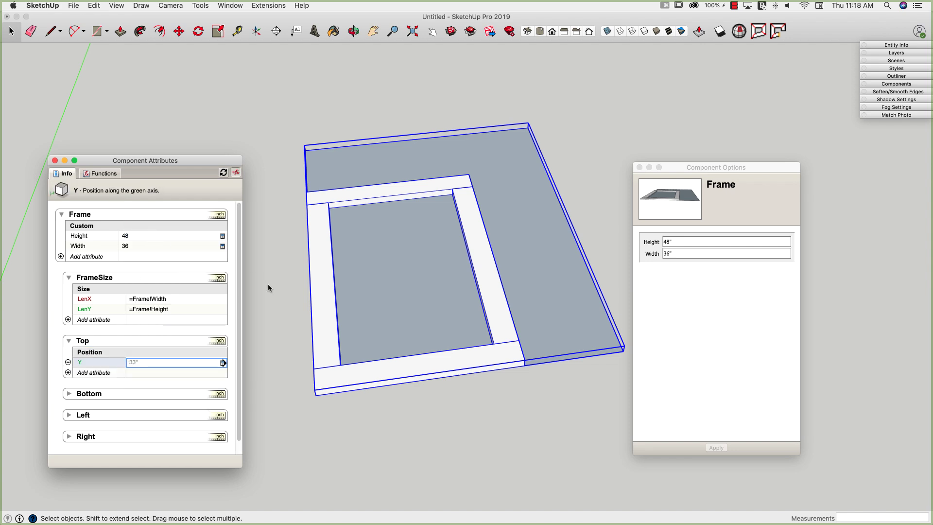
pyautogui.click(77, 373)
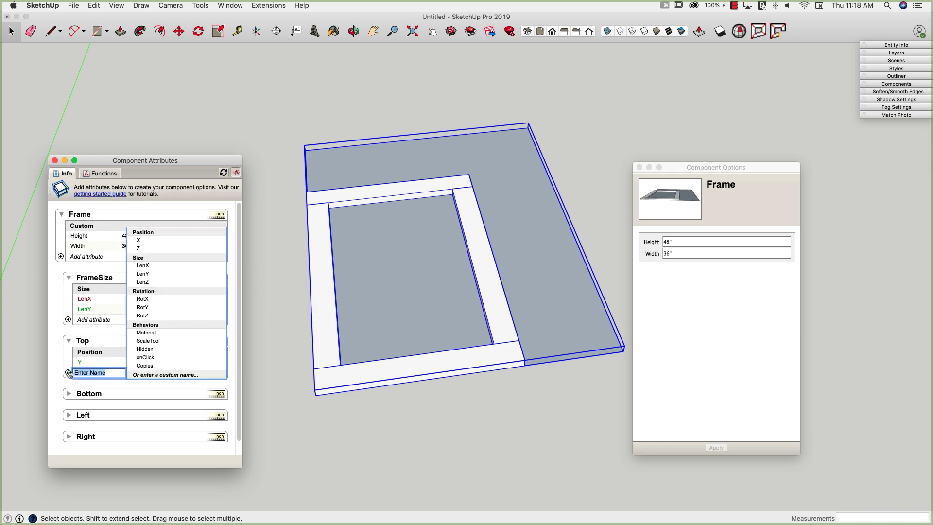
pyautogui.click(144, 266)
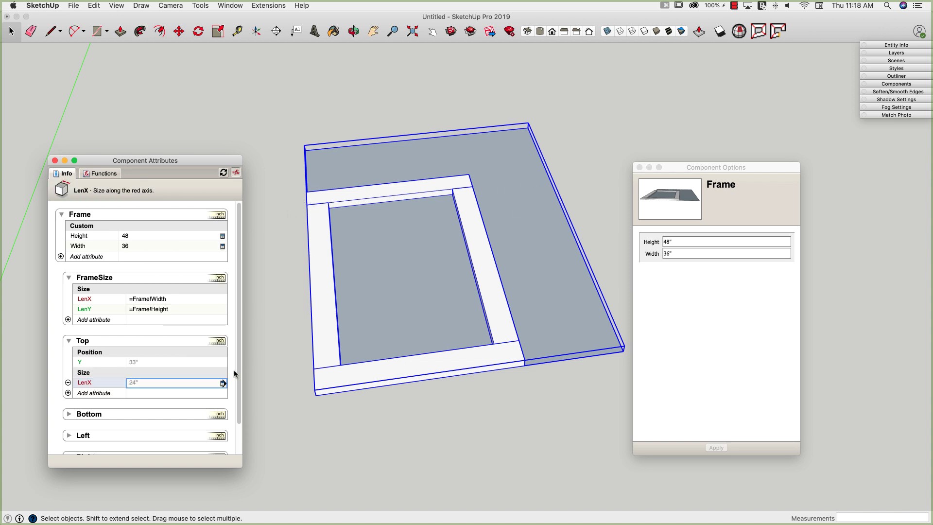
pyautogui.click(143, 363)
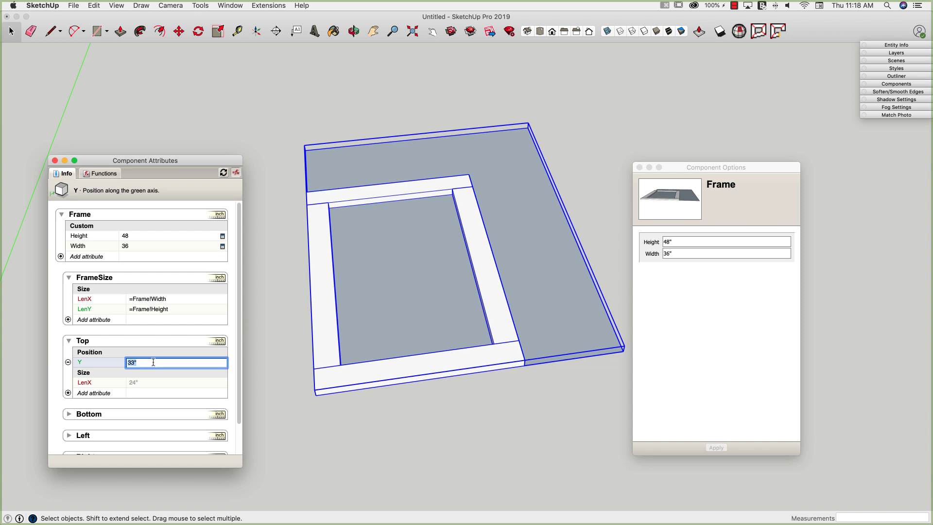
pyautogui.write('=')
pyautogui.click(130, 237)
# Step: Commit Top's Y formula and bring the Top rail's end into view
pyautogui.press('Return')
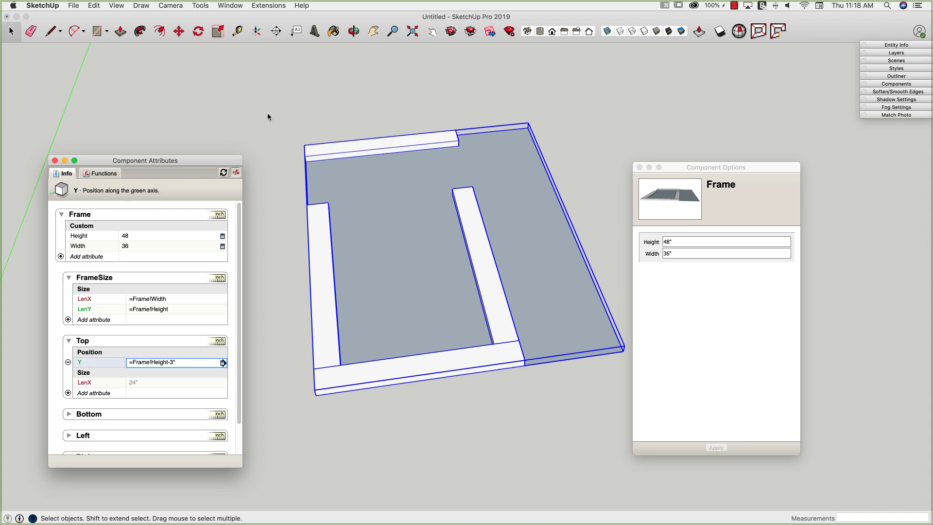
pyautogui.moveTo(379, 161); pyautogui.dragTo(299, 400, button='middle')
pyautogui.scroll(5, 293, 359)
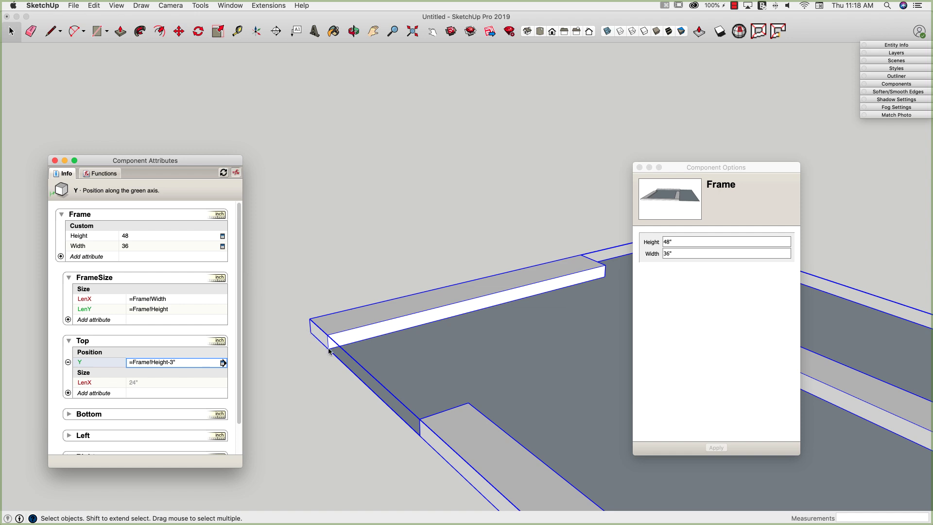
pyautogui.scroll(-6, 386, 340)
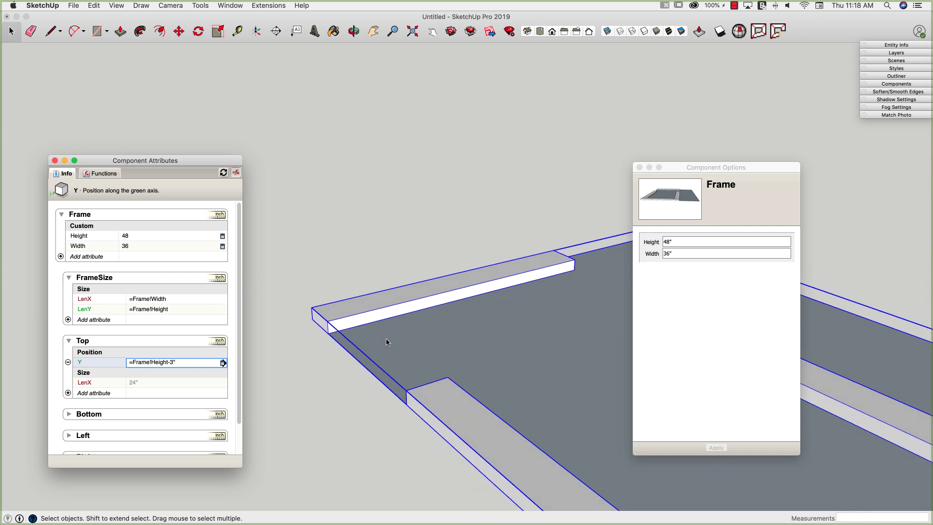
pyautogui.keyDown('shift'); pyautogui.moveTo(386, 337); pyautogui.dragTo(417, 218, button='middle'); pyautogui.keyUp('shift')
# Step: Inside the Top rail, redefine the axes with origin at the rail's corner and update them
pyautogui.doubleClick(433, 159)
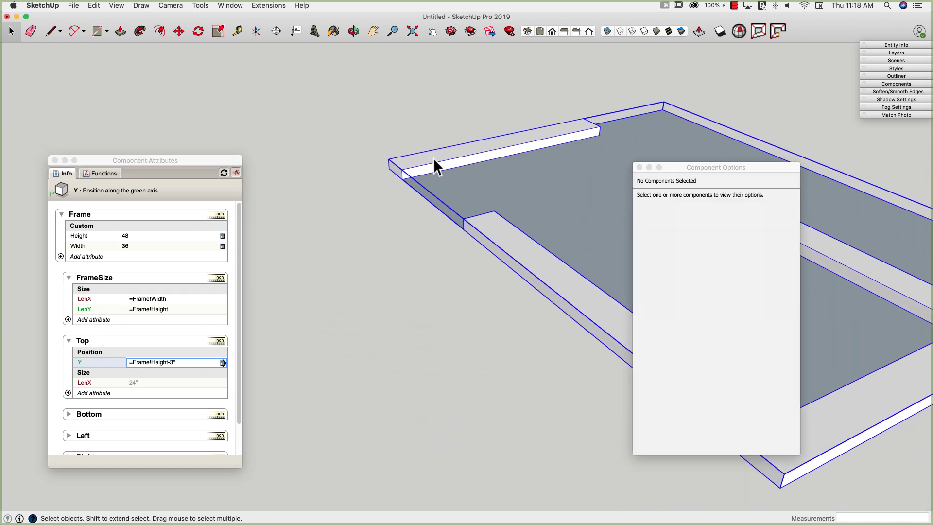
pyautogui.doubleClick(406, 169)
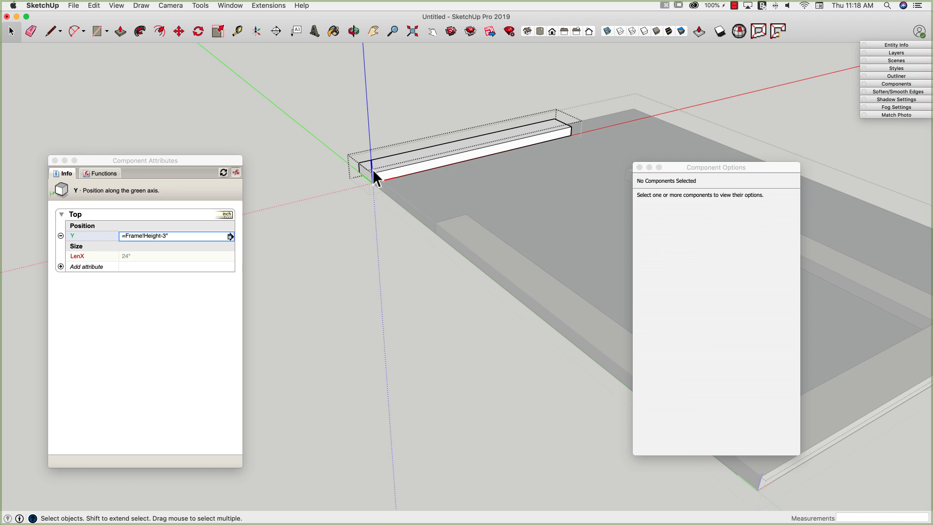
pyautogui.click(256, 32)
pyautogui.click(359, 173)
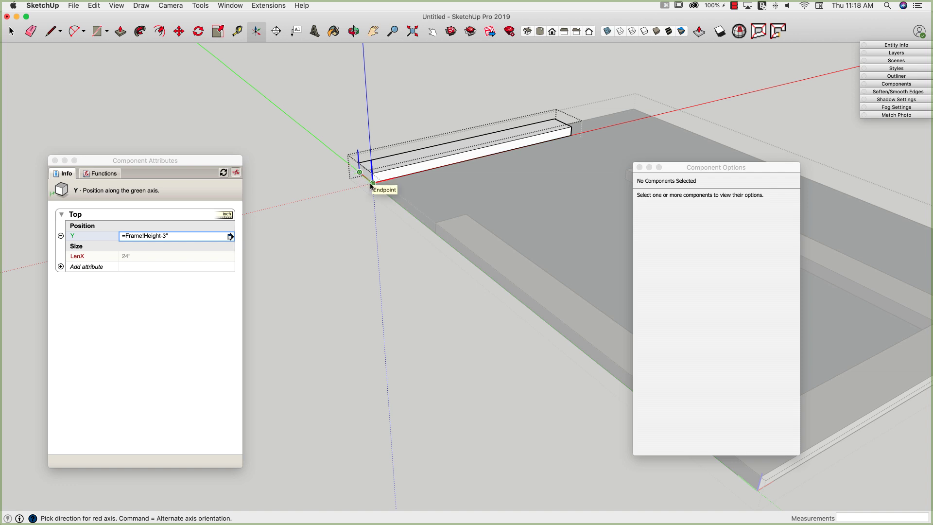
pyautogui.click(401, 165)
pyautogui.click(401, 166)
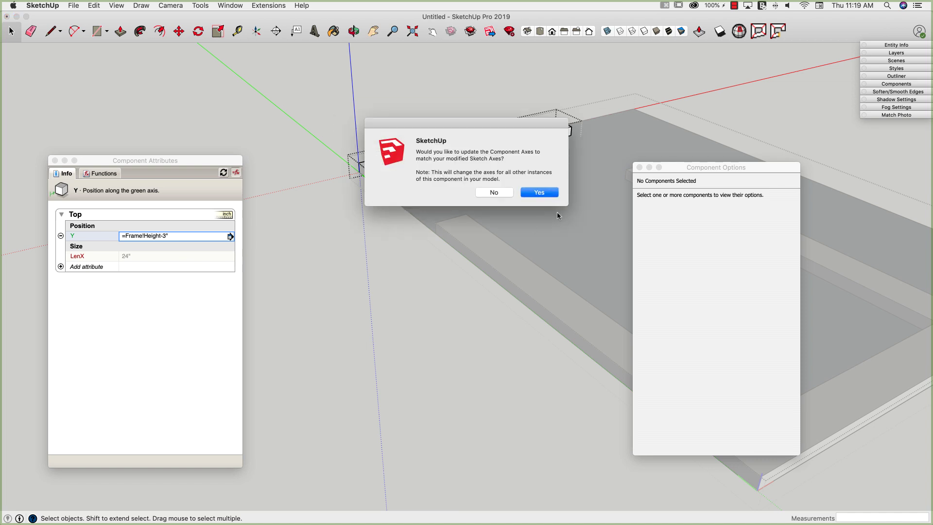
pyautogui.click(541, 191)
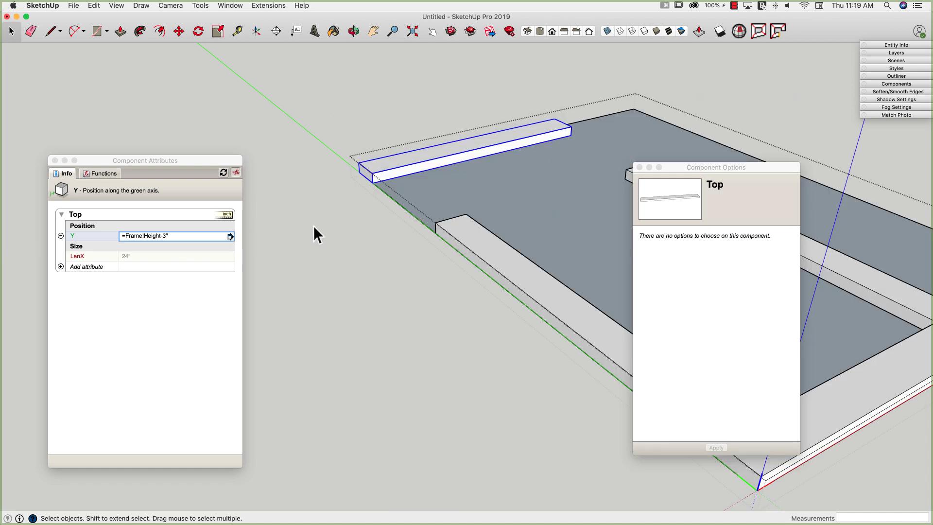
# Step: Exit editing and change Top's Y formula to =Frame!Height
pyautogui.press('Escape')
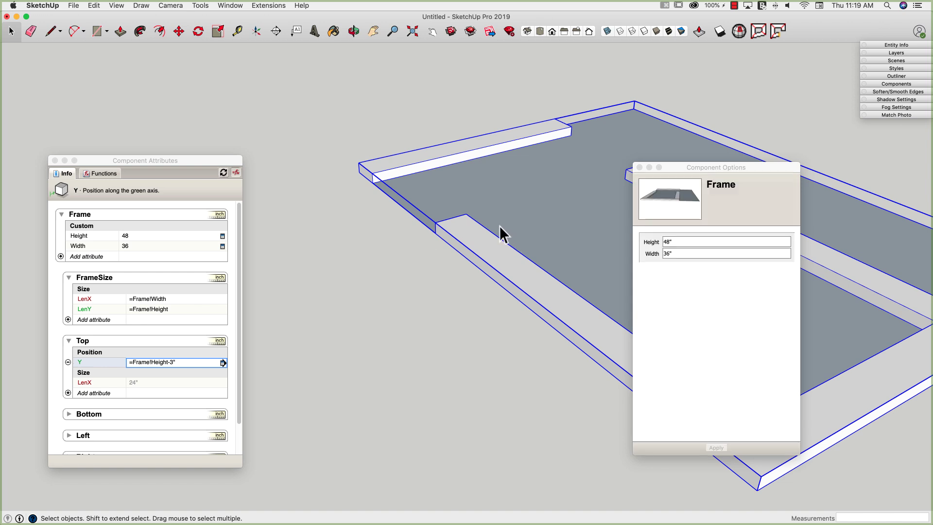
pyautogui.click(180, 362)
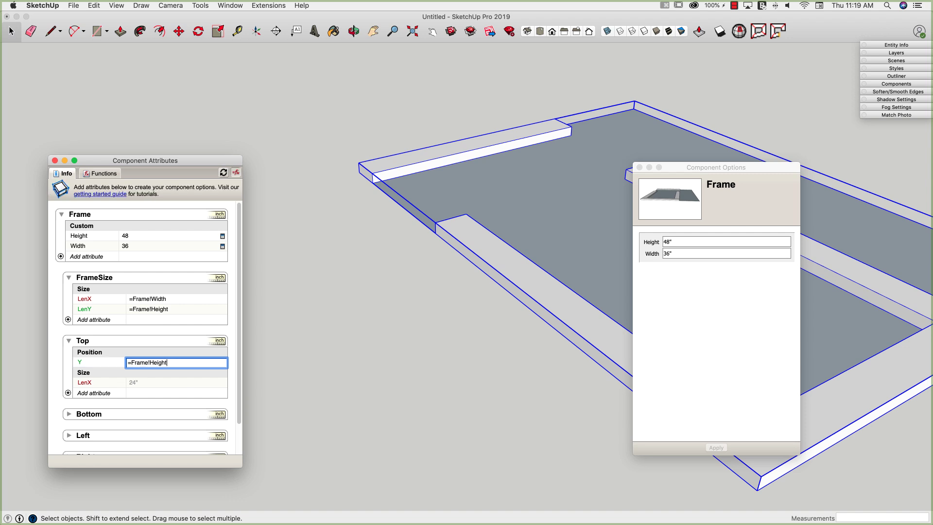
pyautogui.press('Return')
pyautogui.moveTo(366, 184); pyautogui.dragTo(466, 256, button='middle')
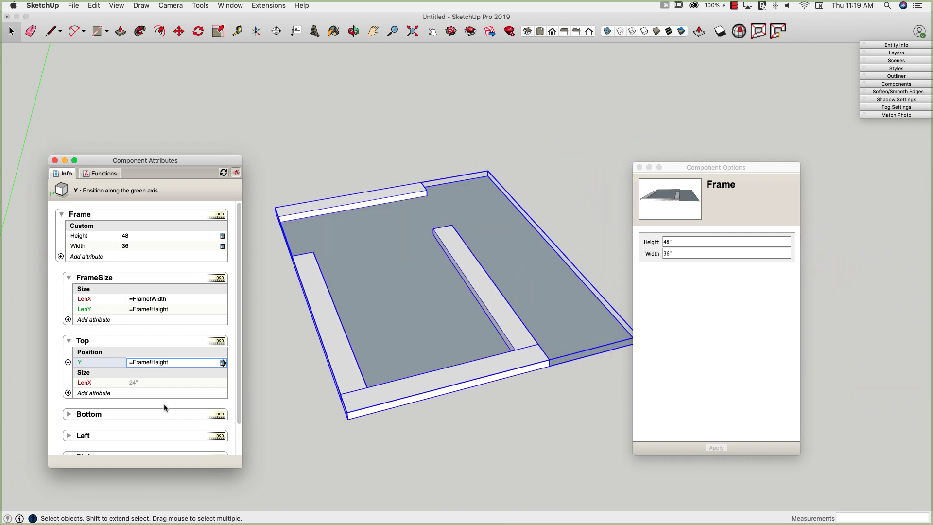
# Step: Set Top's LenX to =Frame!Width
pyautogui.click(140, 383)
pyautogui.doubleClick(140, 382)
pyautogui.write('=')
pyautogui.click(126, 247)
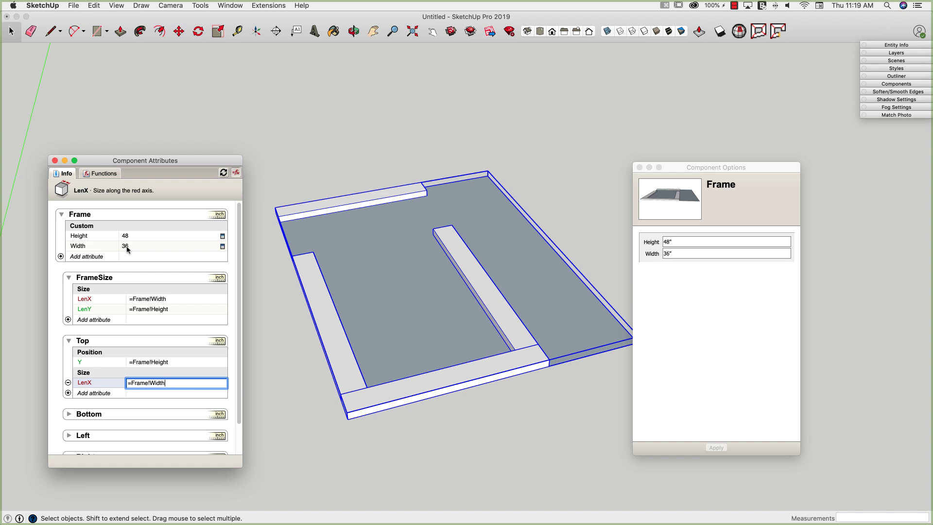
pyautogui.press('Return')
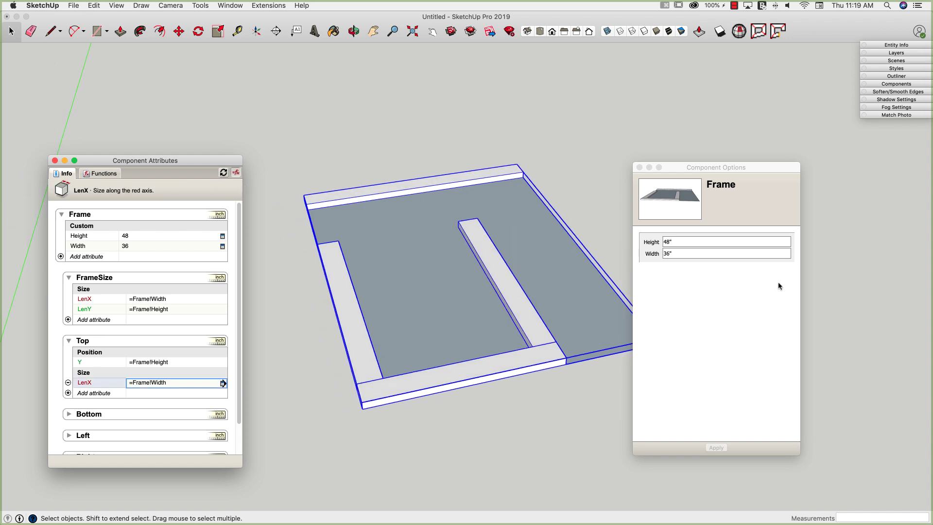
# Step: In top view, change the Frame to Width 41 and Height 39
pyautogui.click(779, 286)
pyautogui.press('super+2')
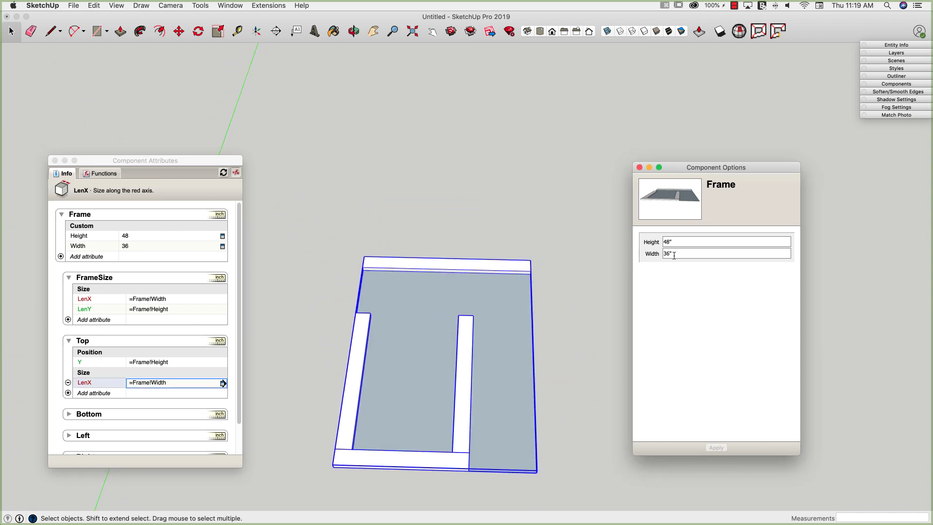
pyautogui.moveTo(675, 252); pyautogui.dragTo(661, 253)
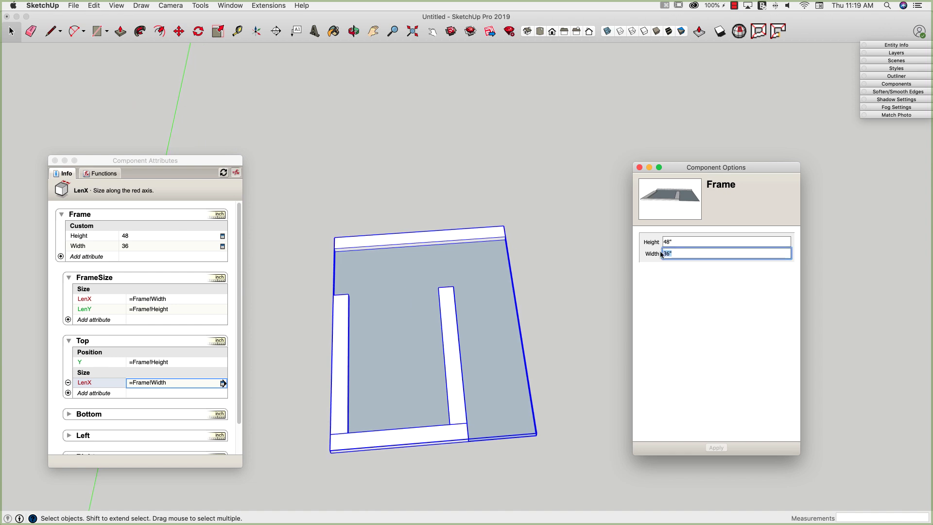
pyautogui.write('41')
pyautogui.press('Return')
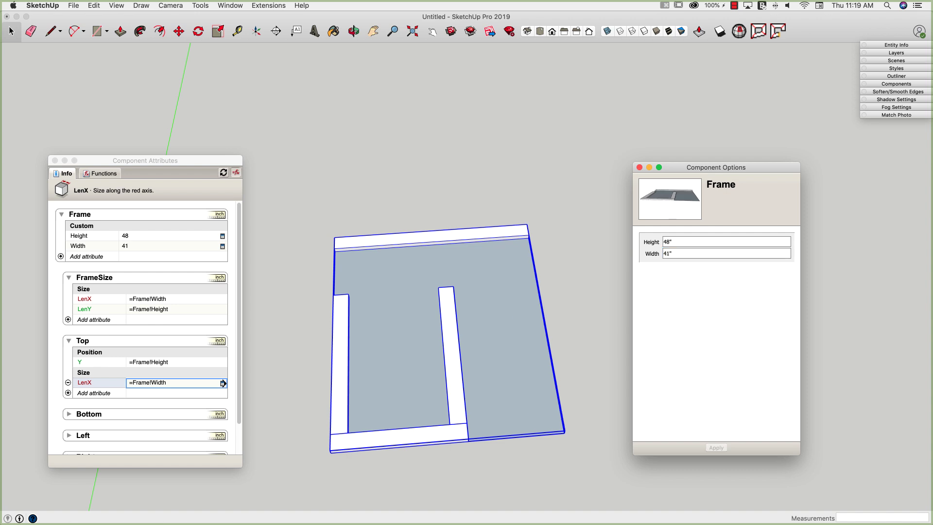
pyautogui.moveTo(691, 238); pyautogui.dragTo(660, 239)
pyautogui.write('39')
pyautogui.press('Return')
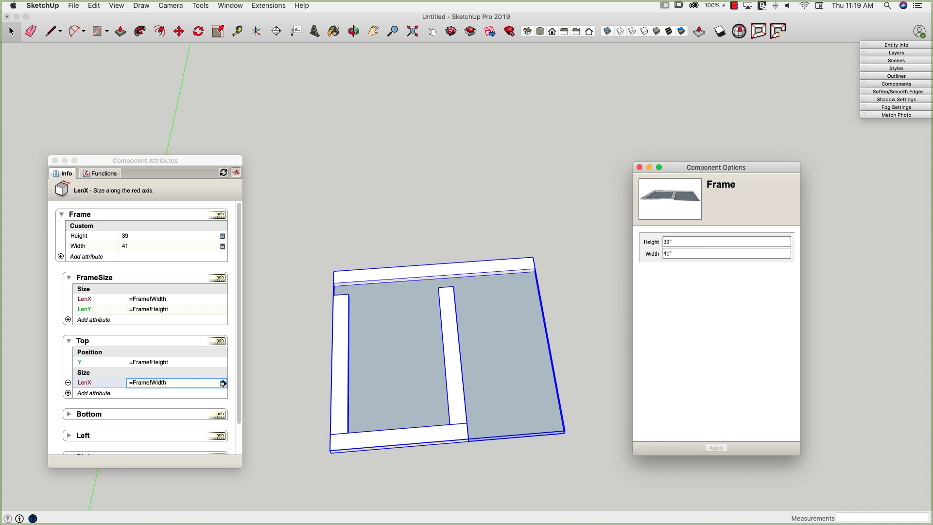
pyautogui.moveTo(510, 272); pyautogui.dragTo(418, 395, button='middle')
# Step: Move and enlarge the Component Attributes window, then expand the Bottom section
pyautogui.scroll(-3, 115, 409)
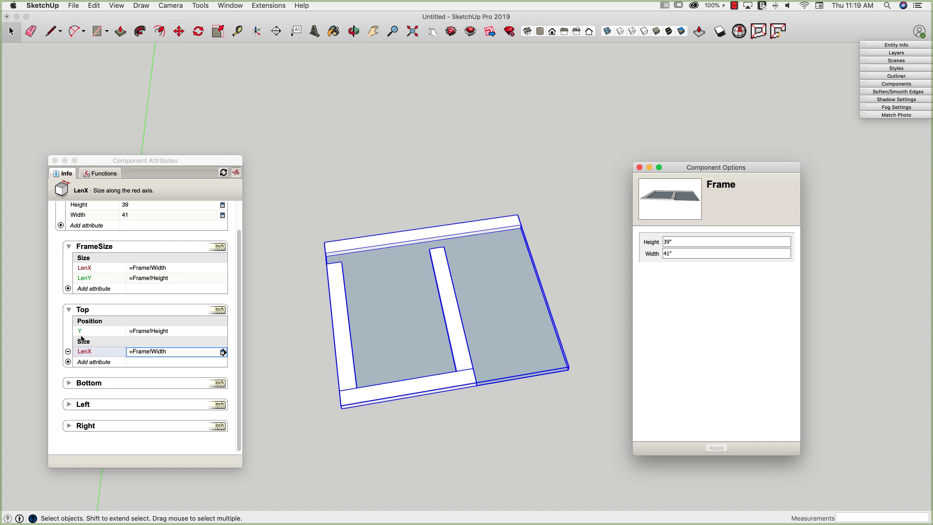
pyautogui.moveTo(173, 164); pyautogui.dragTo(187, 61)
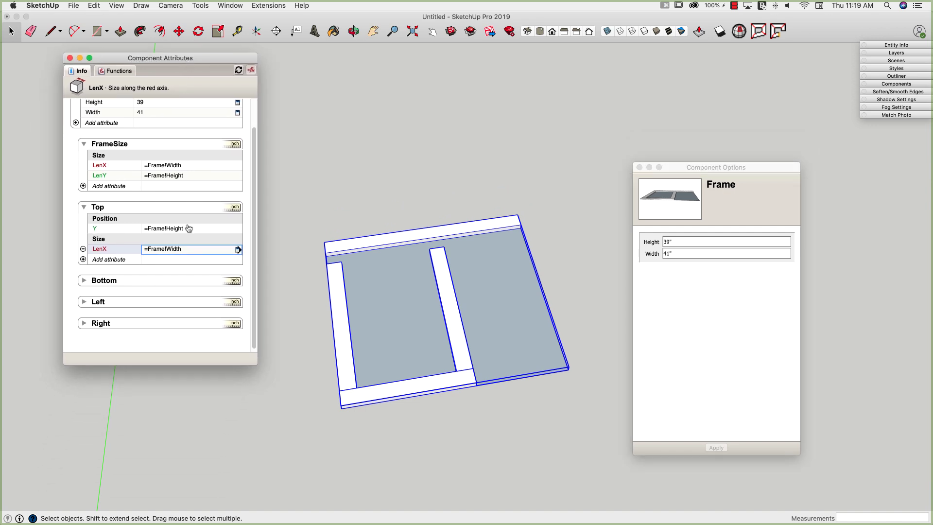
pyautogui.moveTo(255, 367); pyautogui.dragTo(254, 482)
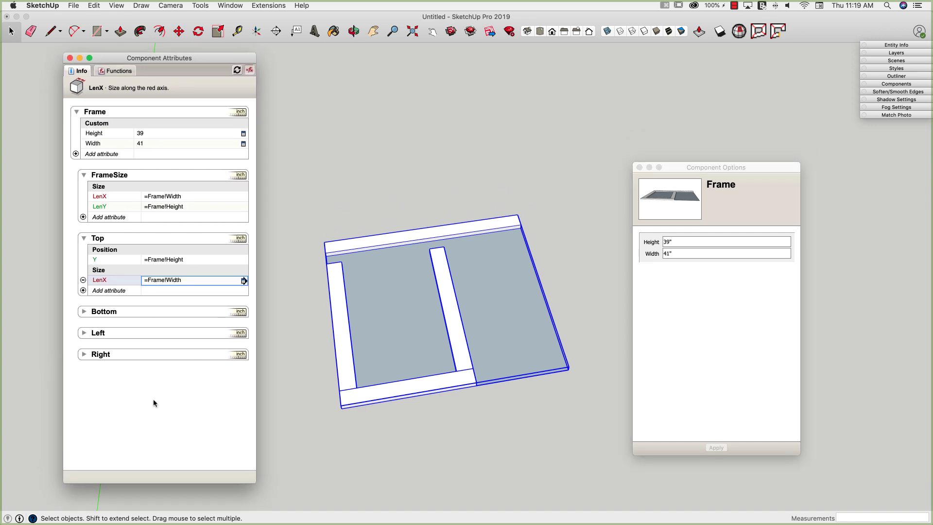
pyautogui.click(83, 311)
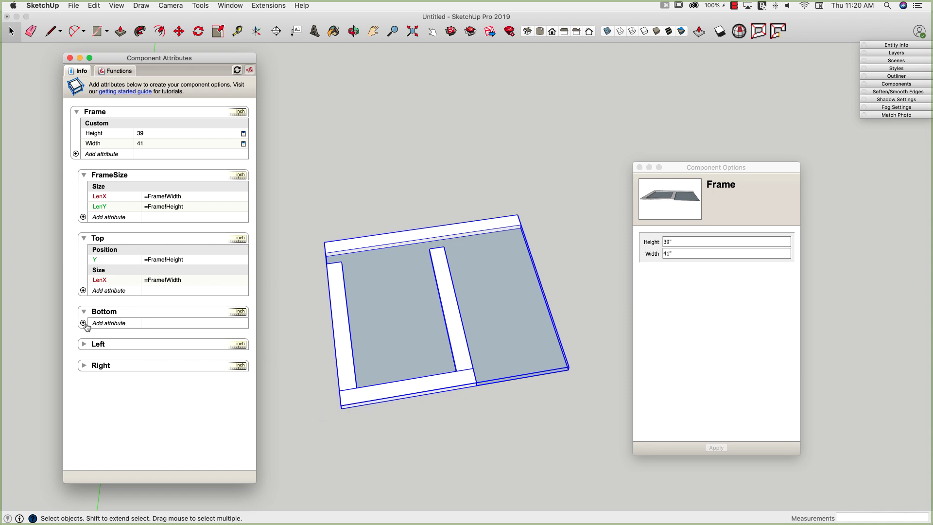
# Step: Give Bottom a LenX attribute of =Frame!Width replacing 24", then expand the Left section
pyautogui.click(83, 324)
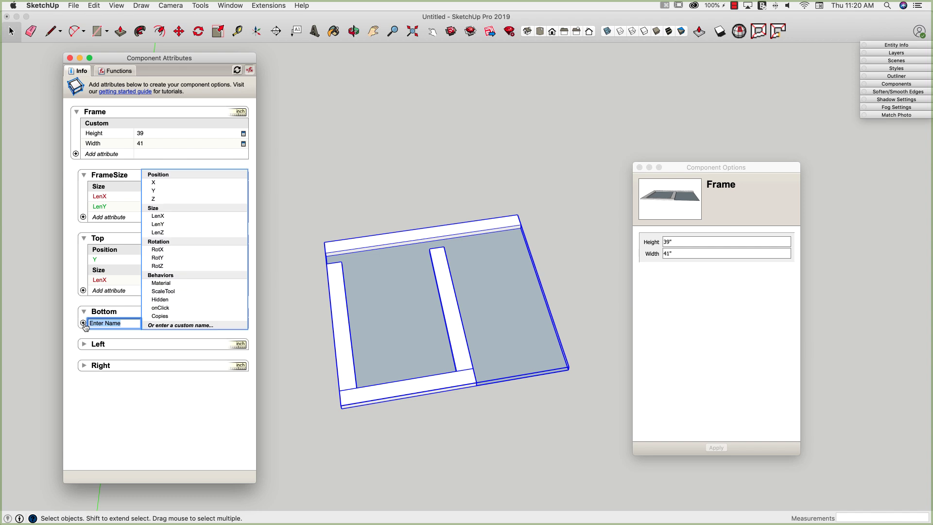
pyautogui.click(166, 218)
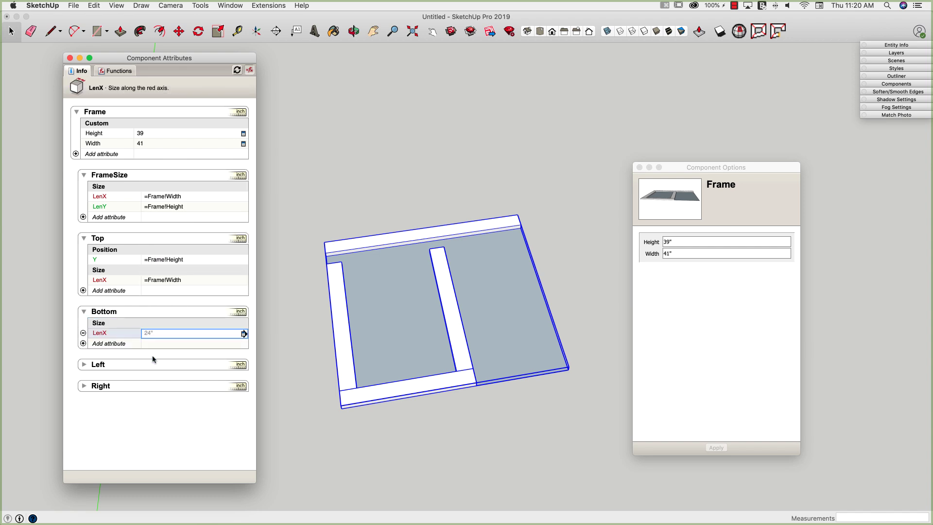
pyautogui.click(153, 334)
pyautogui.doubleClick(153, 334)
pyautogui.write('=')
pyautogui.click(105, 144)
pyautogui.press('Return')
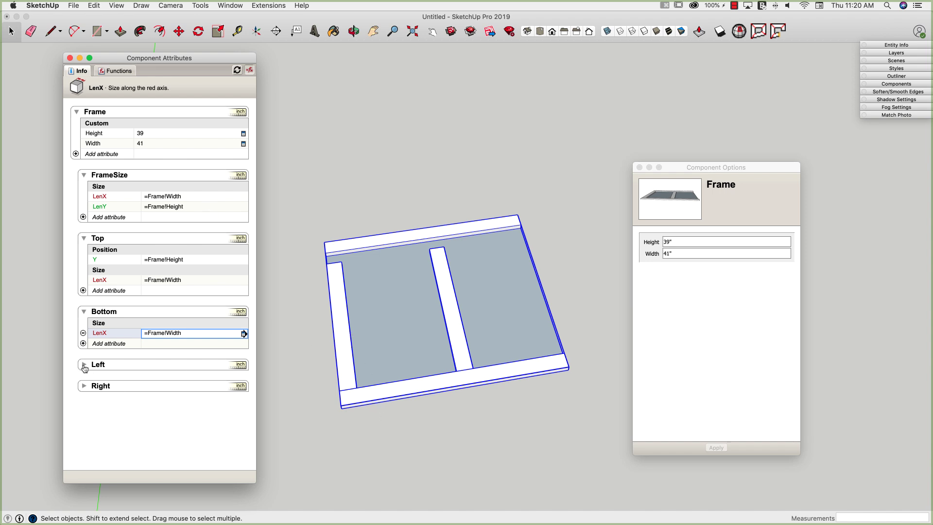
pyautogui.click(84, 366)
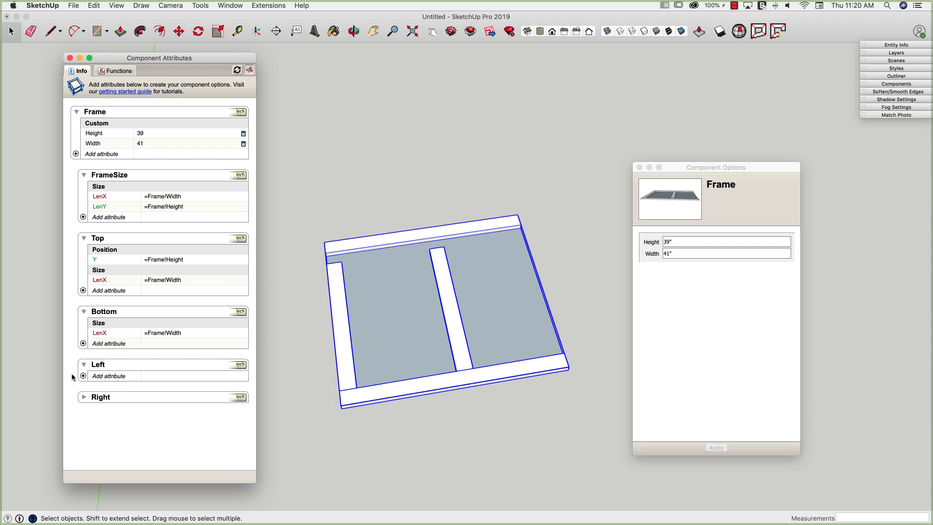
# Step: Add a Y position attribute of =3 to the Left rail
pyautogui.click(83, 376)
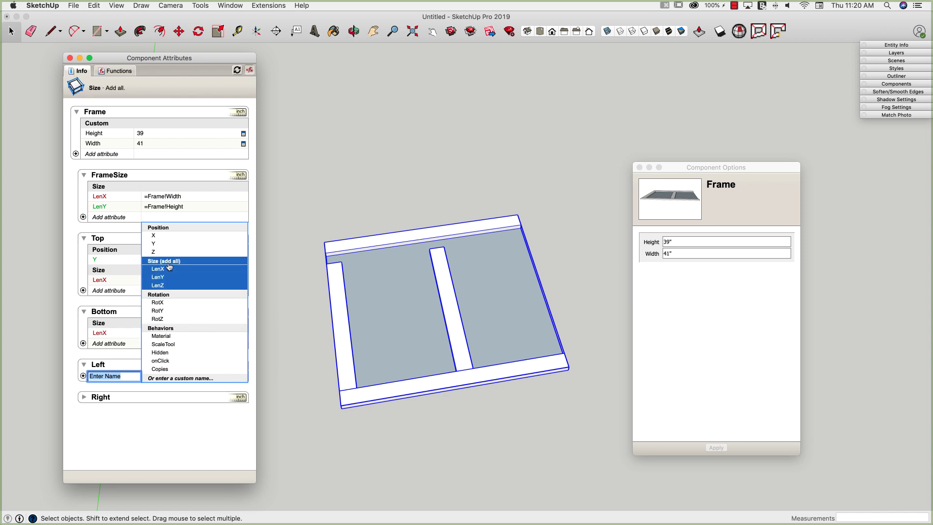
pyautogui.moveTo(345, 409); pyautogui.dragTo(450, 344, button='middle')
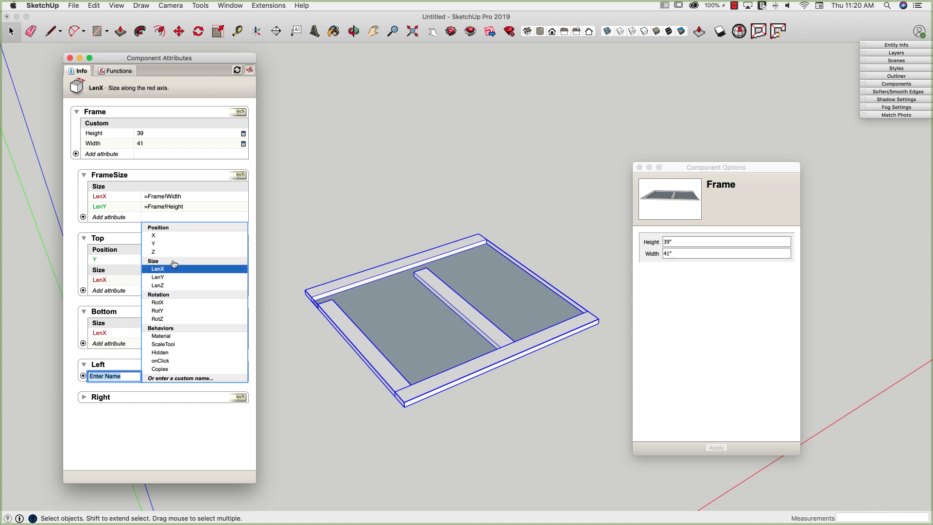
pyautogui.click(161, 254)
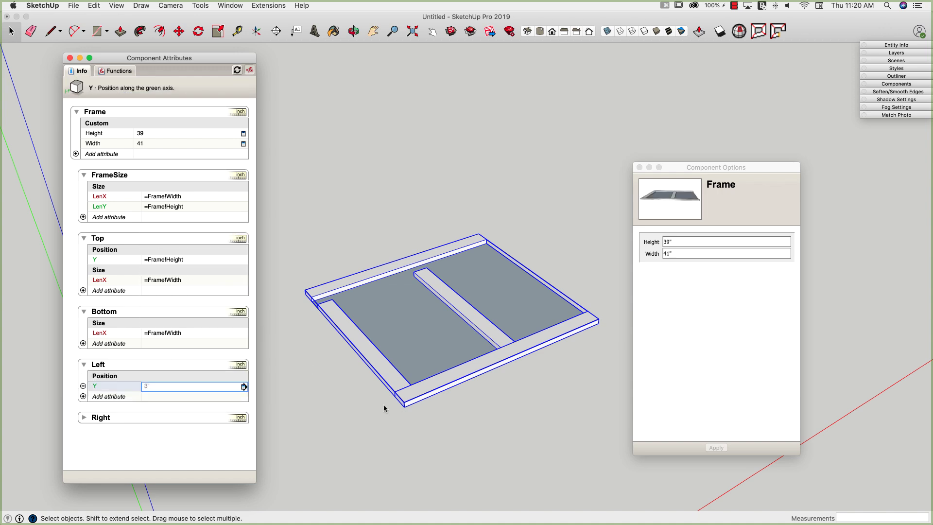
pyautogui.click(207, 385)
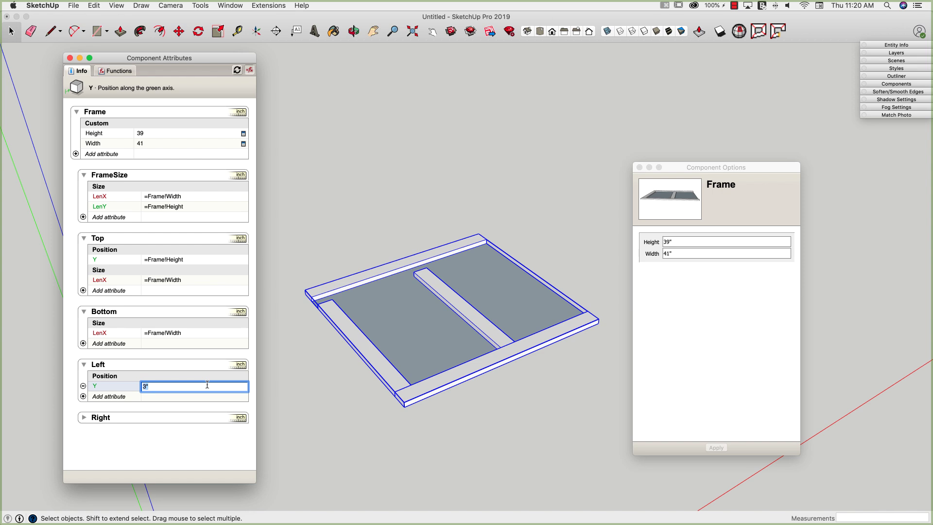
pyautogui.write('=')
pyautogui.press('Return')
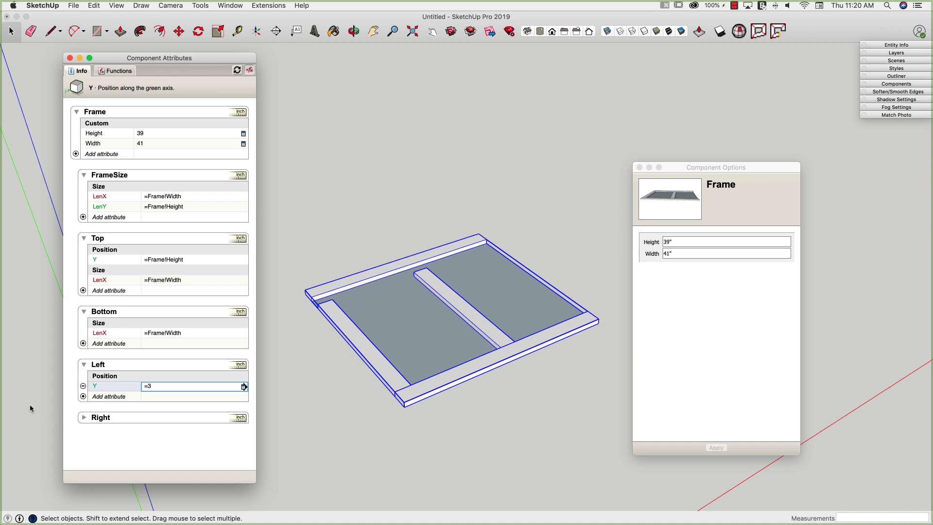
# Step: Add a LenY attribute to the Left rail set to =Frame!Height-6
pyautogui.click(83, 396)
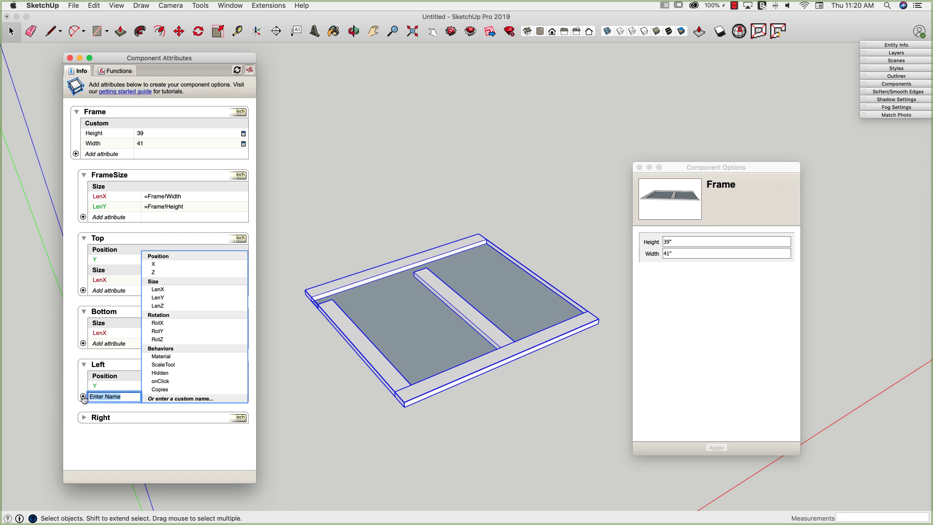
pyautogui.click(174, 300)
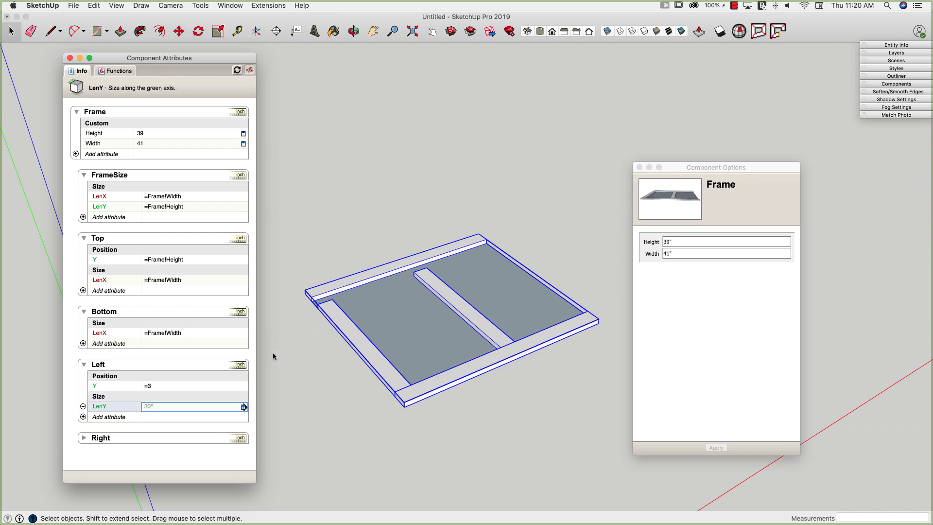
pyautogui.click(174, 407)
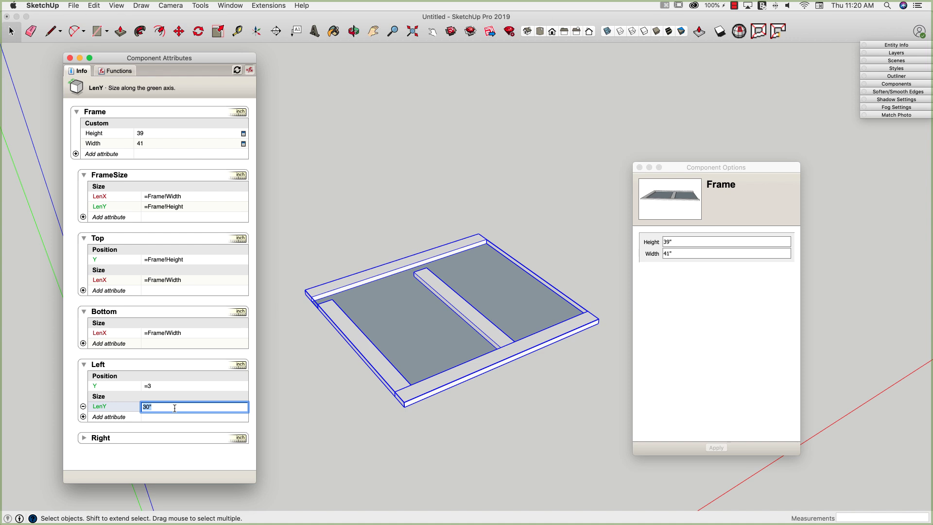
pyautogui.write('=')
pyautogui.click(144, 133)
pyautogui.press('Return')
# Step: Orbit to look down on the frame and reselect the frame component
pyautogui.click(350, 392)
pyautogui.moveTo(496, 424); pyautogui.dragTo(425, 329, button='middle')
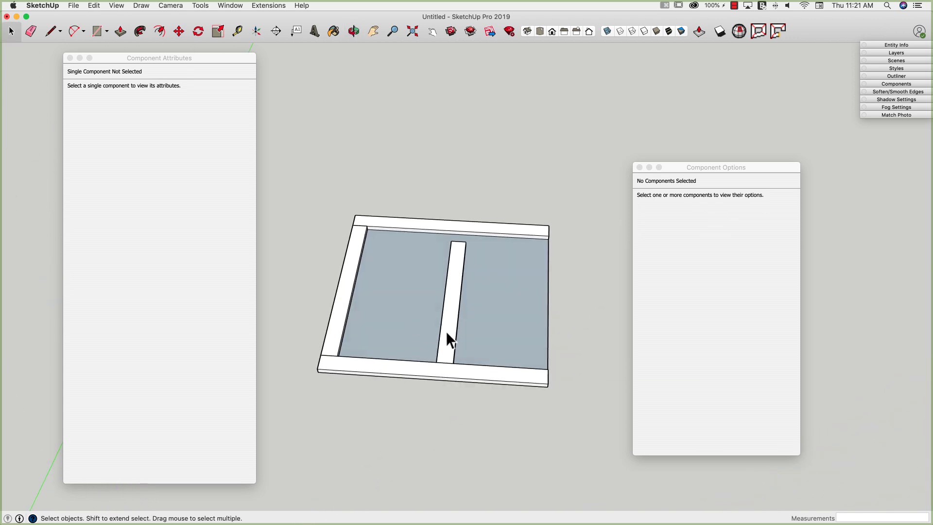
pyautogui.click(446, 334)
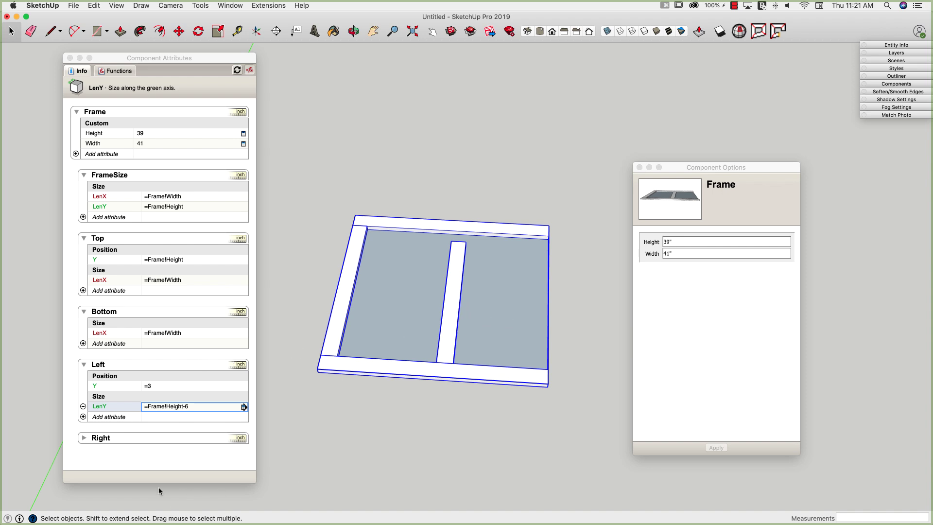
# Step: Expand the Right rail's attributes and enlarge the attribute editor to show all sections
pyautogui.click(83, 440)
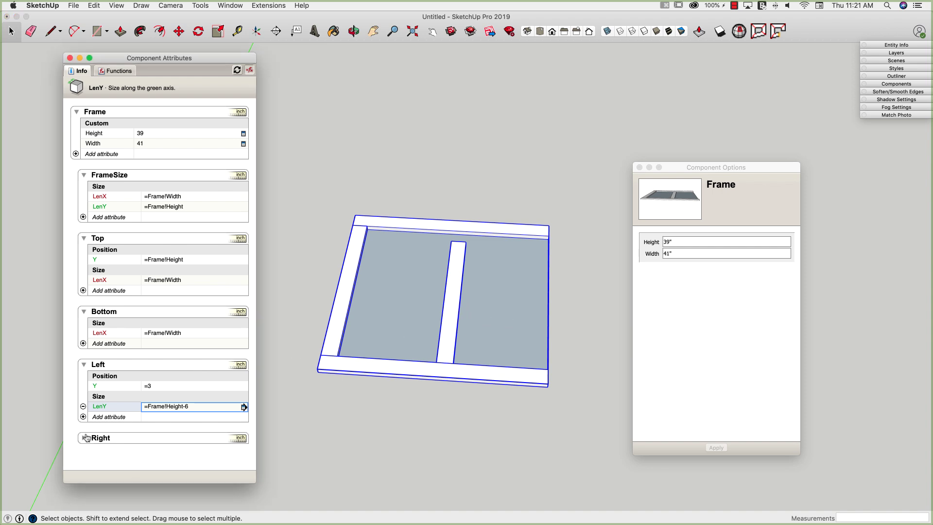
pyautogui.click(85, 438)
pyautogui.scroll(-2, 146, 367)
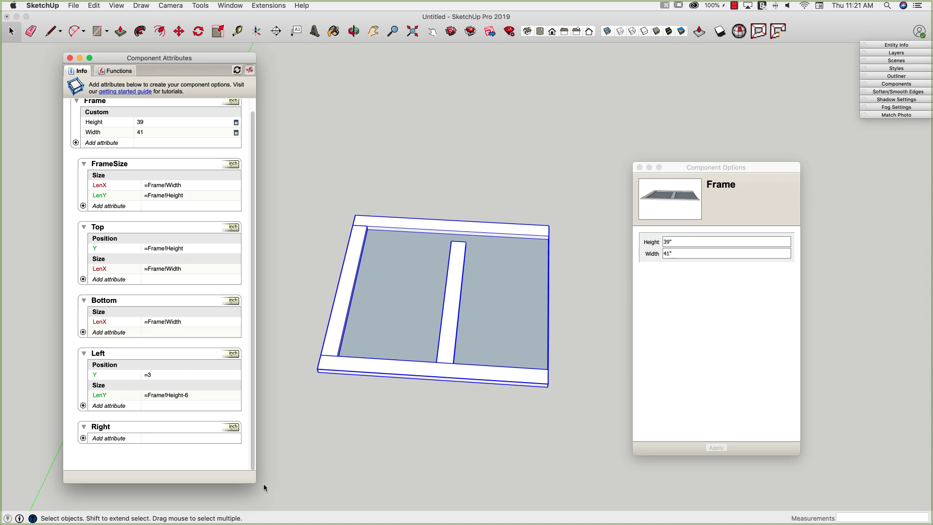
pyautogui.moveTo(214, 61); pyautogui.dragTo(203, 19)
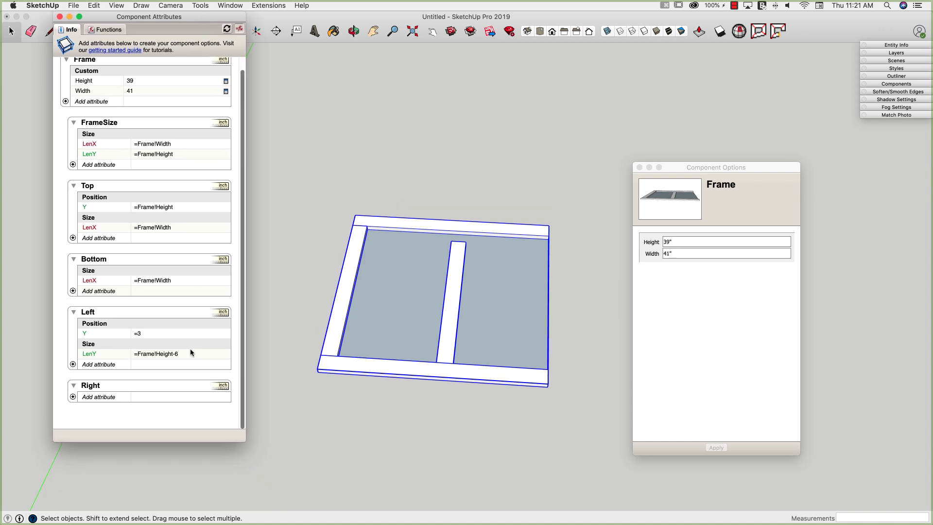
pyautogui.moveTo(246, 443); pyautogui.dragTo(253, 513)
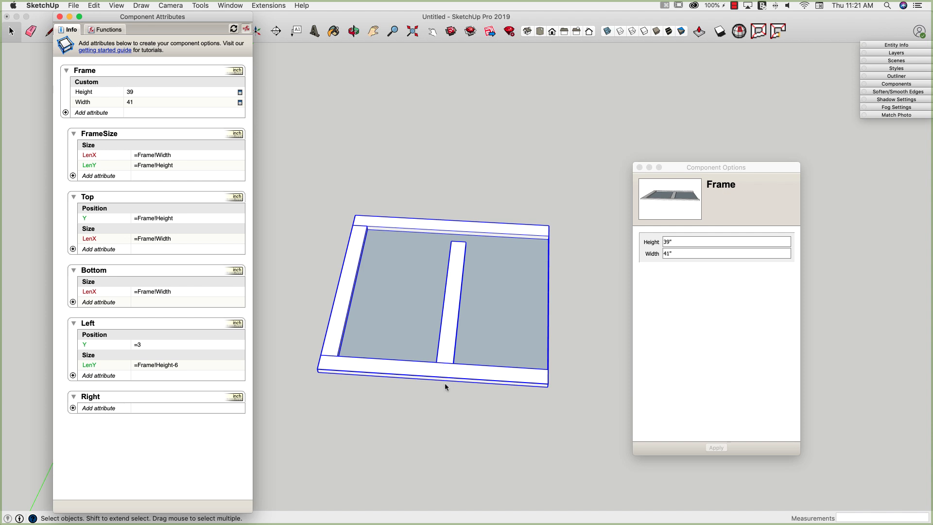
# Step: Add Y and X position attributes to the Right rail, keeping Y at 3
pyautogui.click(78, 408)
pyautogui.click(143, 276)
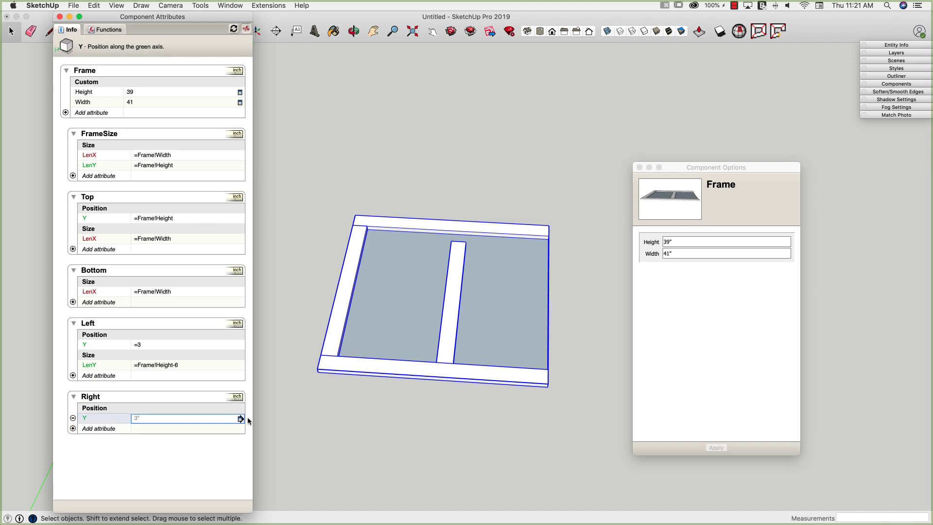
pyautogui.click(73, 428)
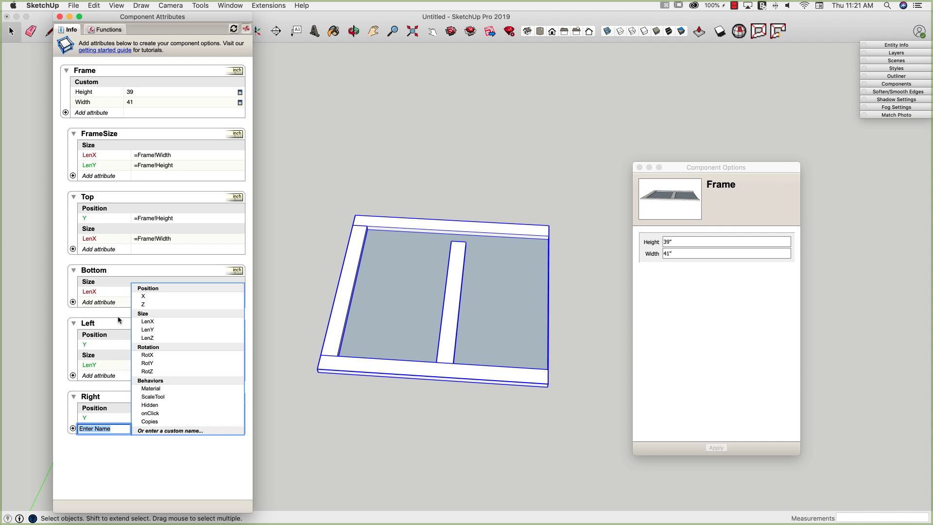
pyautogui.click(143, 296)
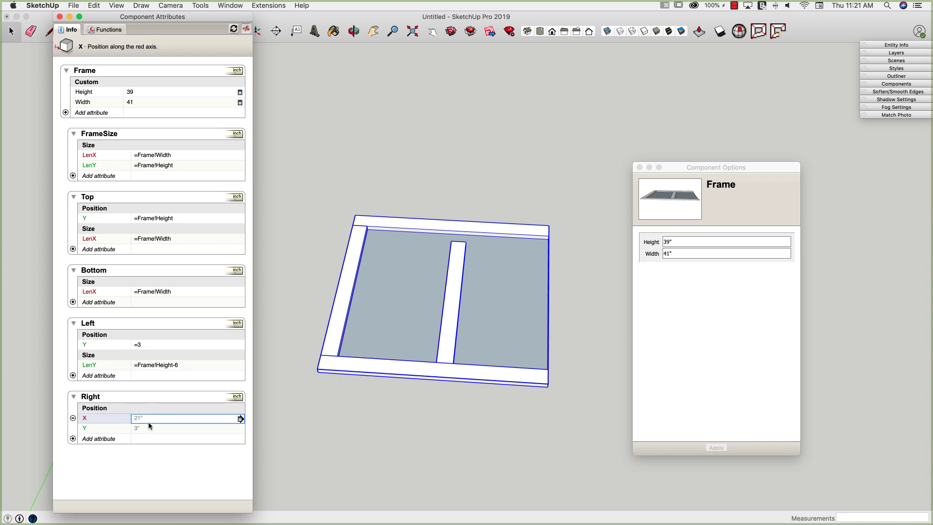
pyautogui.click(143, 428)
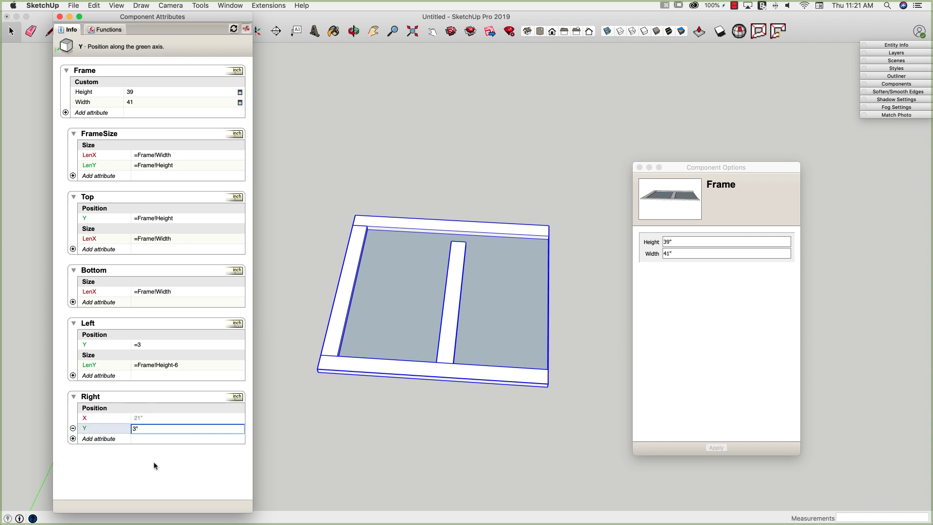
pyautogui.press('Return')
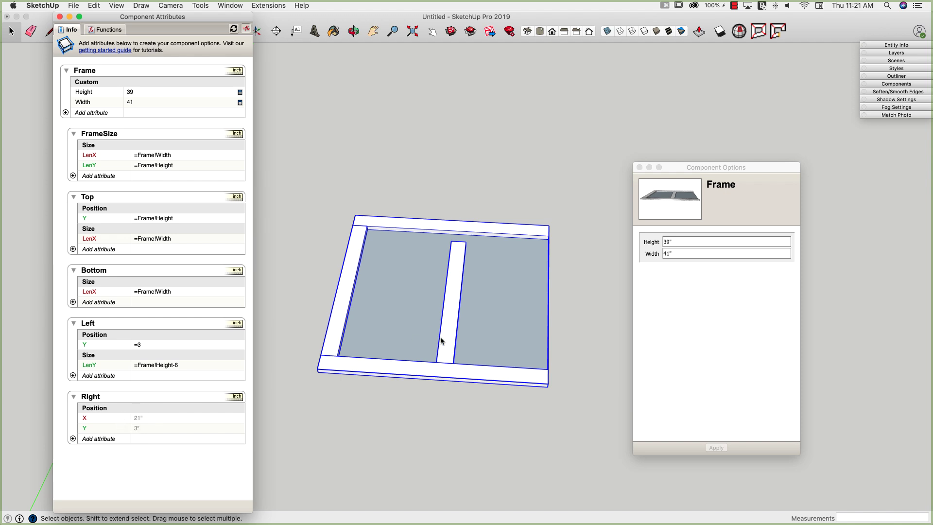
pyautogui.click(137, 430)
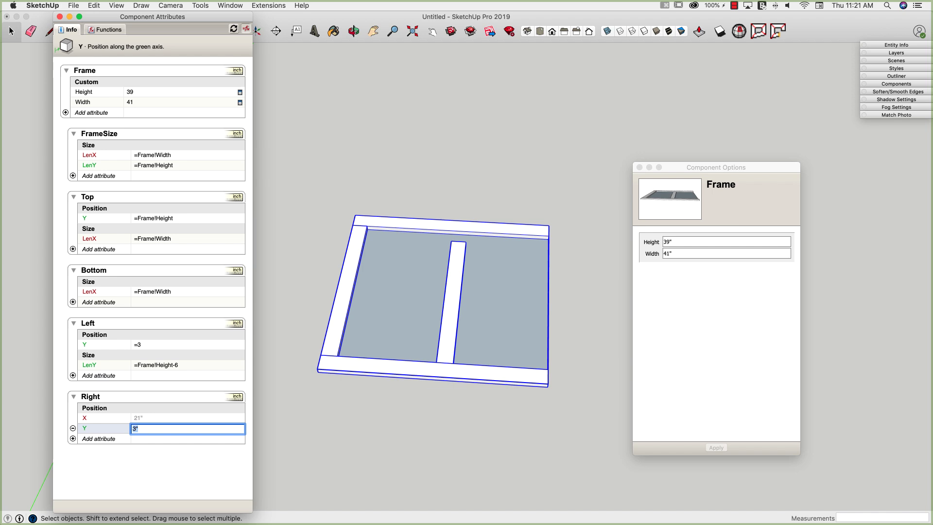
pyautogui.press('Return')
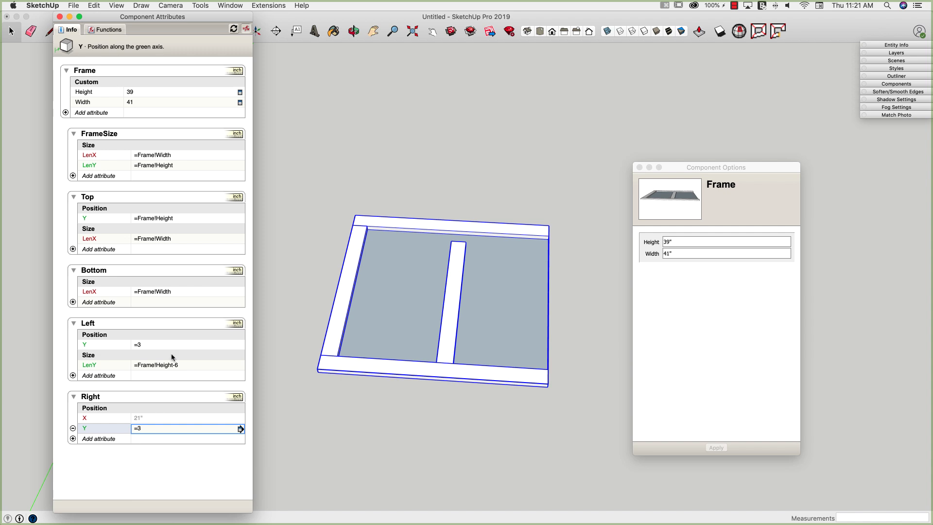
# Step: Set the Right rail's X to =Frame!Width with formulas shown
pyautogui.click(246, 31)
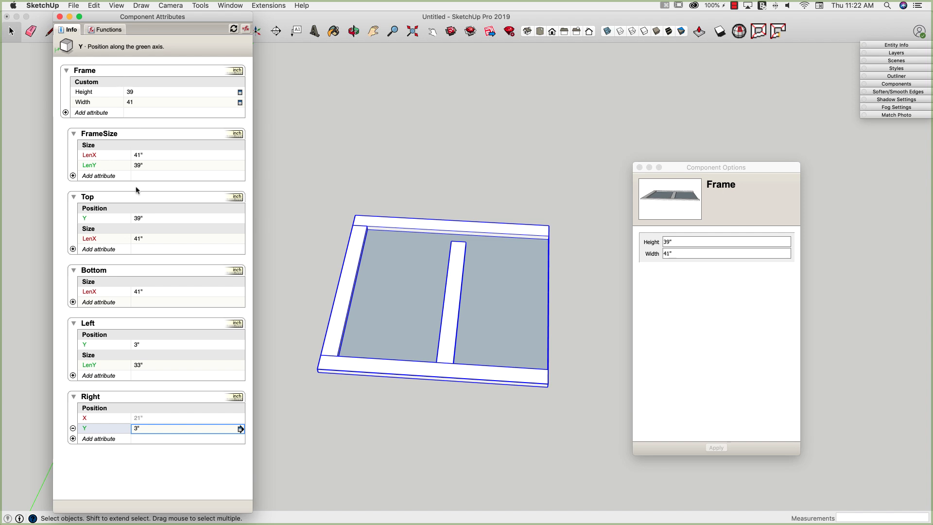
pyautogui.click(246, 30)
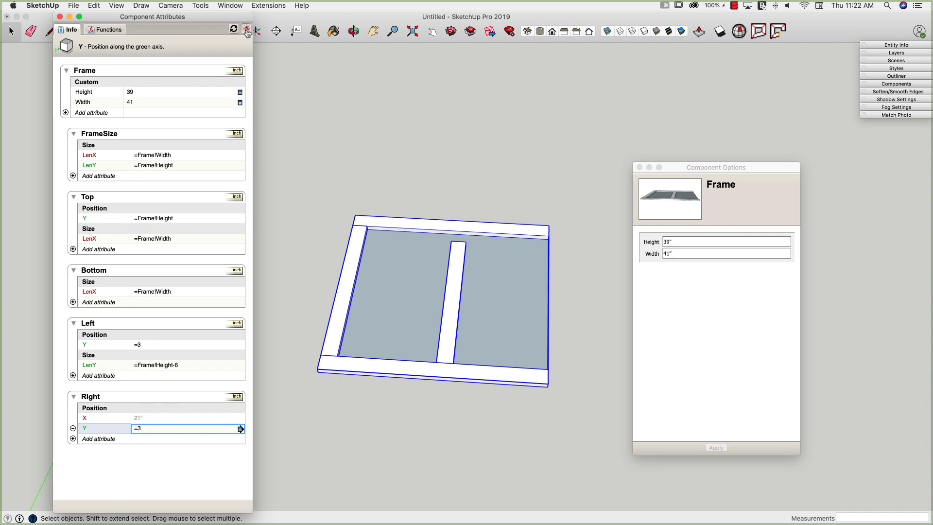
pyautogui.click(146, 419)
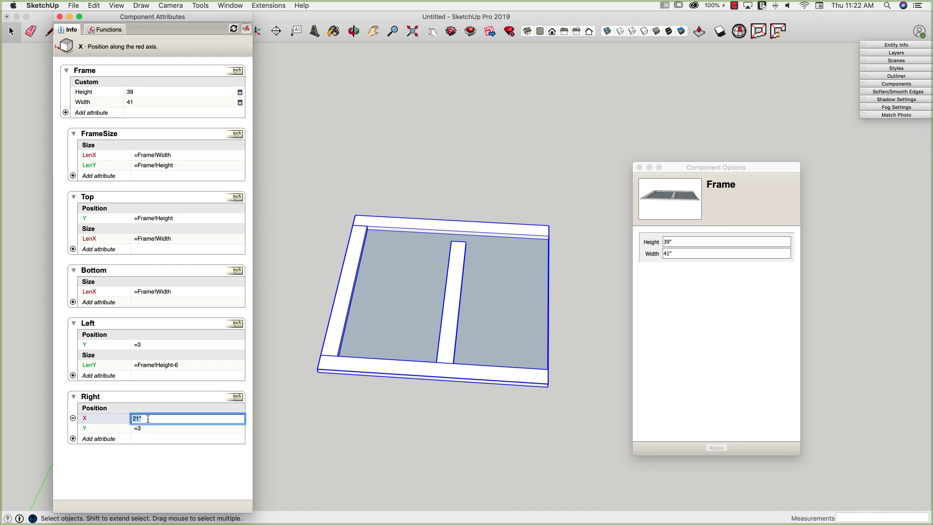
pyautogui.write('=')
pyautogui.click(112, 105)
pyautogui.press('Return')
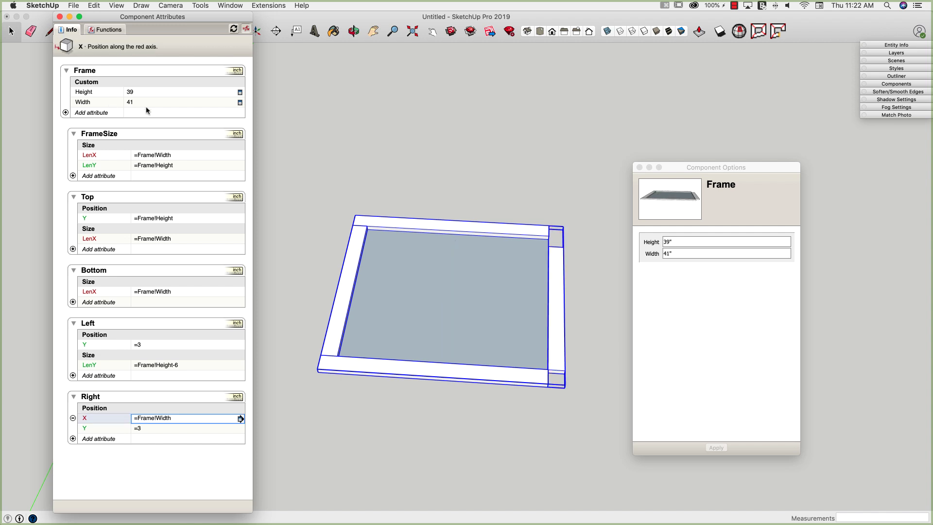
# Step: Zoom to the frame's lower-right corner and open the Right rail for editing
pyautogui.moveTo(559, 350); pyautogui.dragTo(481, 340, button='middle')
pyautogui.scroll(3, 583, 355)
pyautogui.doubleClick(435, 327)
pyautogui.scroll(3, 442, 327)
pyautogui.doubleClick(451, 328)
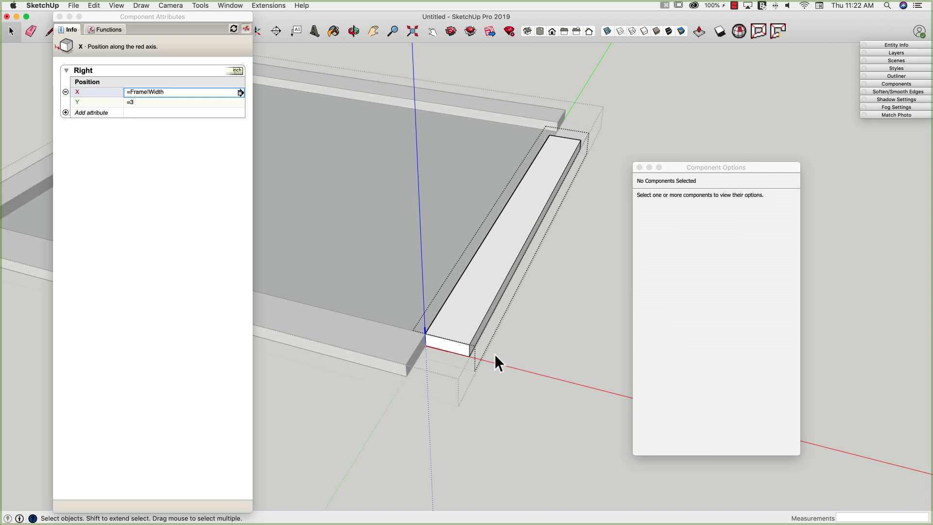
# Step: Place the Right rail's axes at its corner and confirm updating the component axes
pyautogui.moveTo(481, 351); pyautogui.dragTo(518, 373, button='middle')
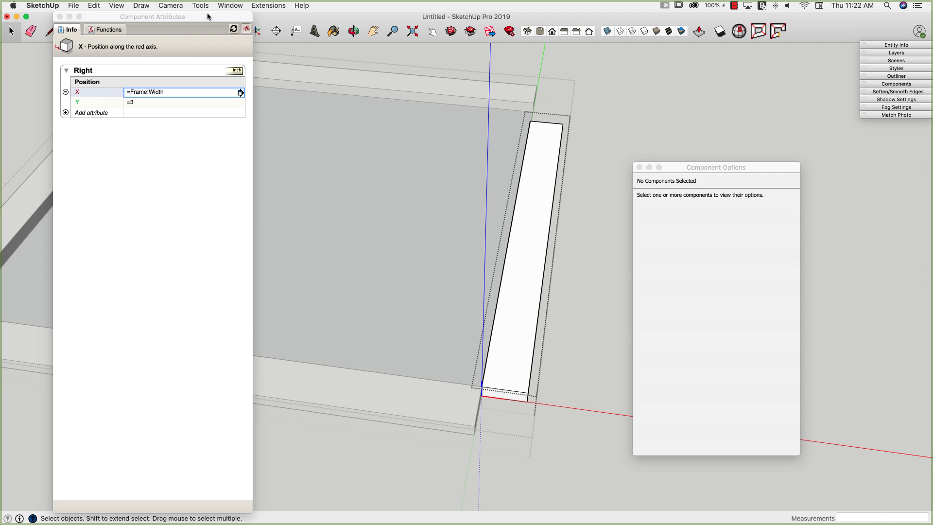
pyautogui.moveTo(212, 17); pyautogui.dragTo(175, 16)
pyautogui.click(253, 31)
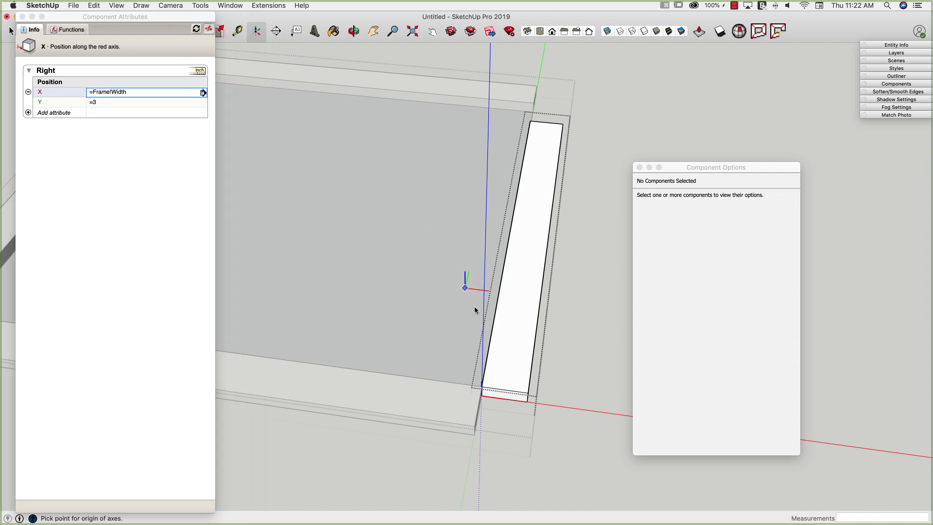
pyautogui.click(528, 403)
pyautogui.press('Return')
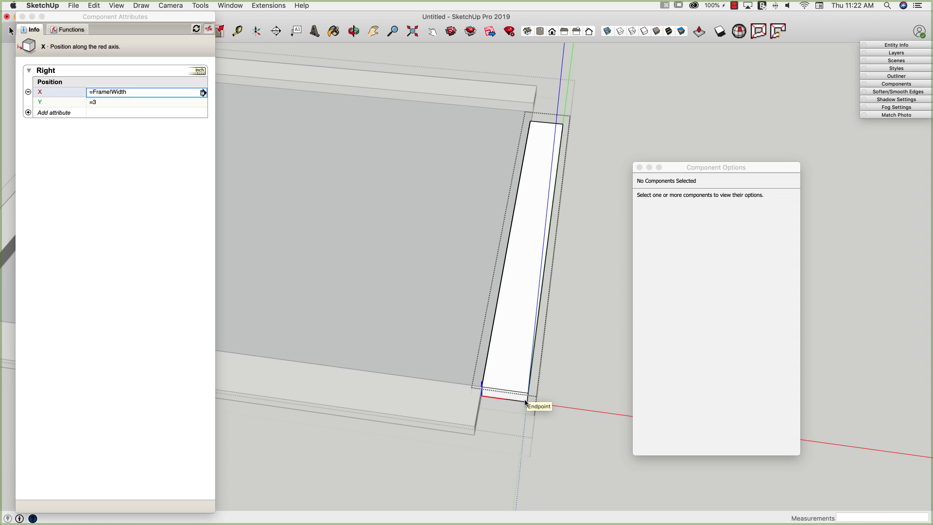
pyautogui.click(597, 75)
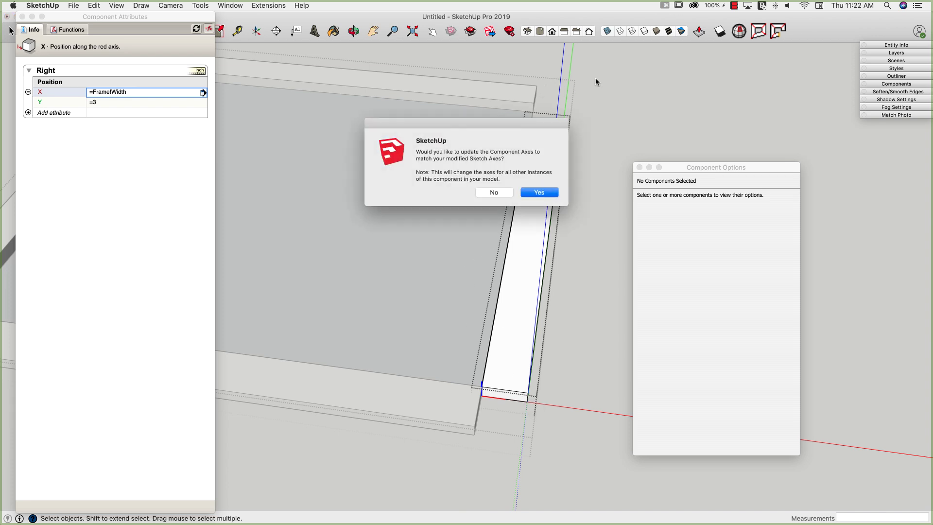
pyautogui.click(539, 193)
pyautogui.scroll(1, 571, 185)
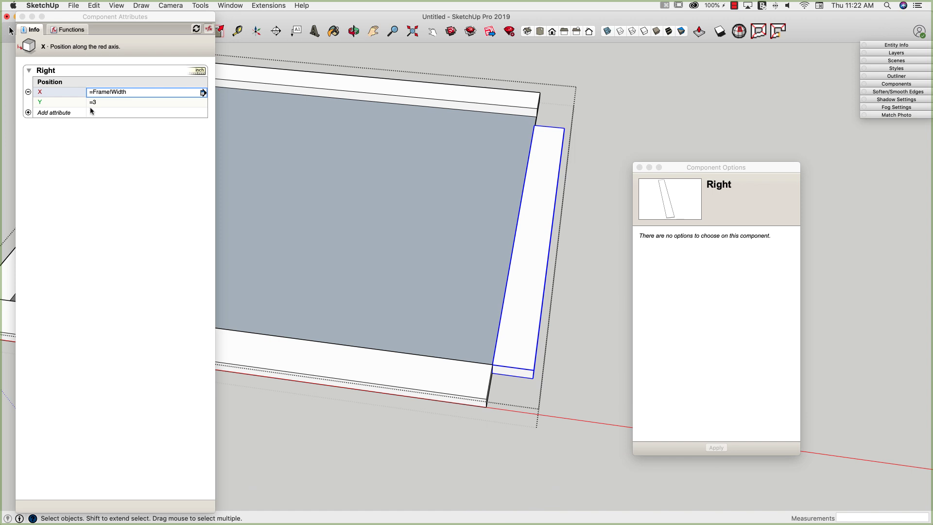
# Step: Recommit the Right rail's X formula =Frame!Width
pyautogui.click(147, 93)
pyautogui.doubleClick(147, 93)
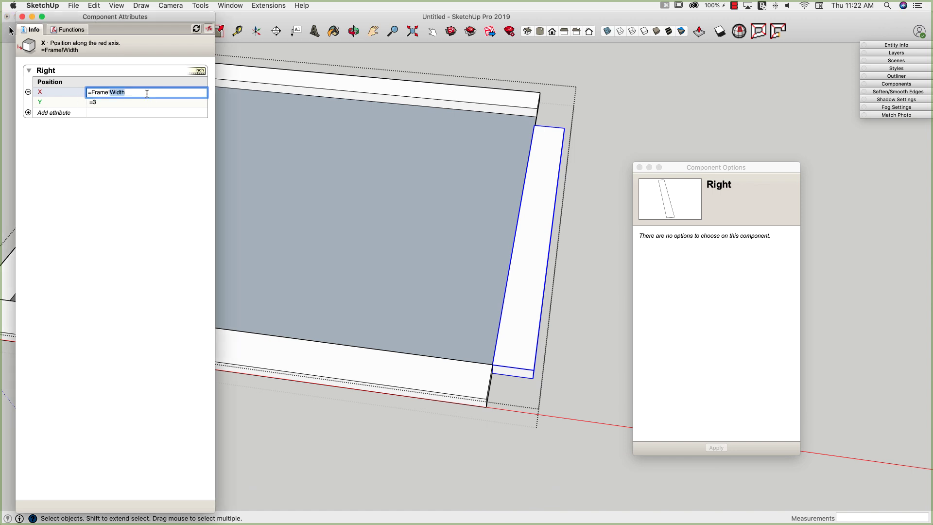
pyautogui.press('Return')
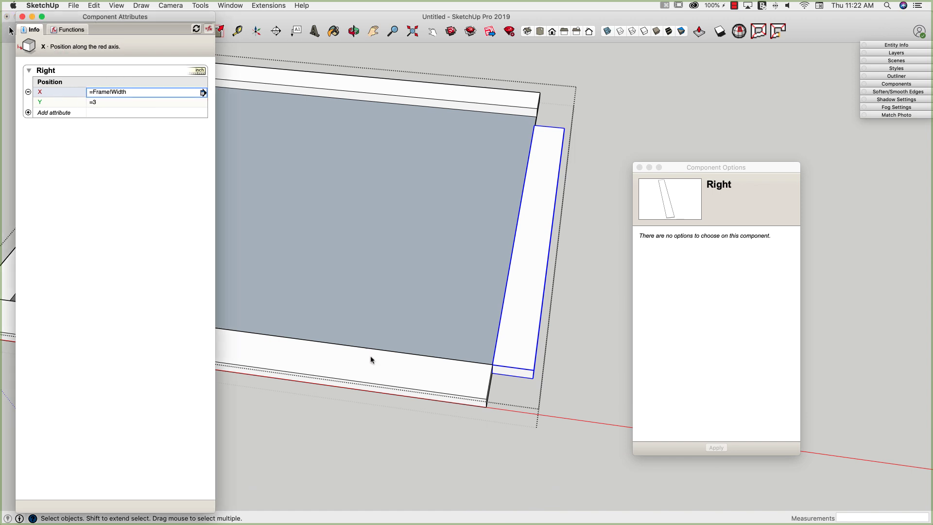
# Step: Select the whole Frame and set its Width to 40 in Component Options
pyautogui.click(472, 509)
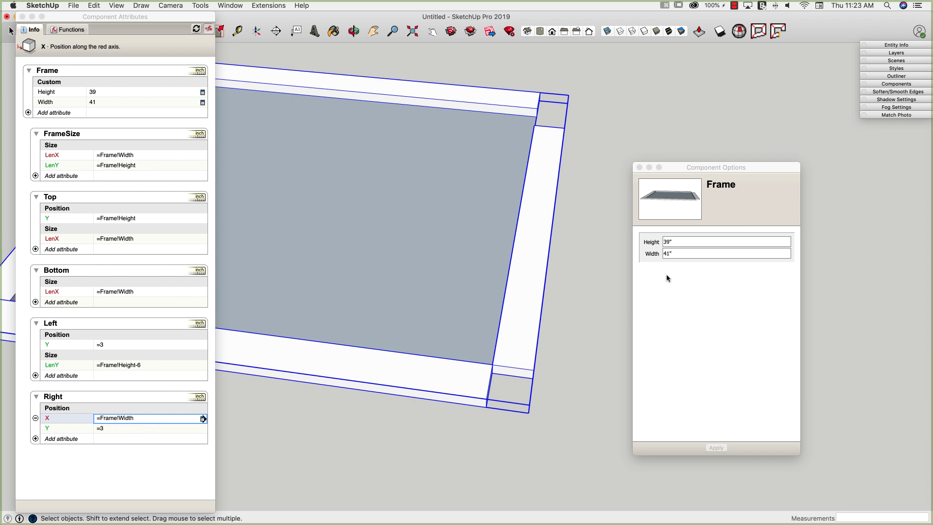
pyautogui.click(675, 251)
pyautogui.click(670, 254)
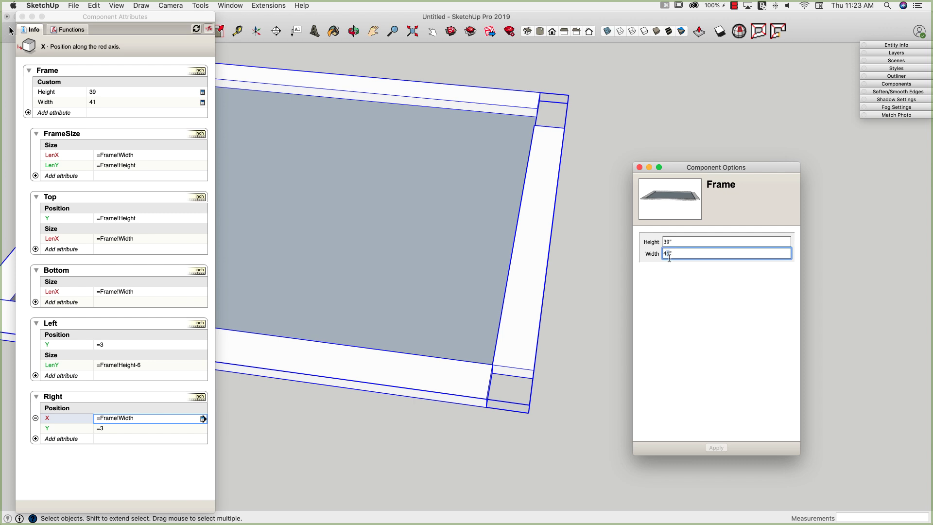
pyautogui.write('40')
pyautogui.press('Return')
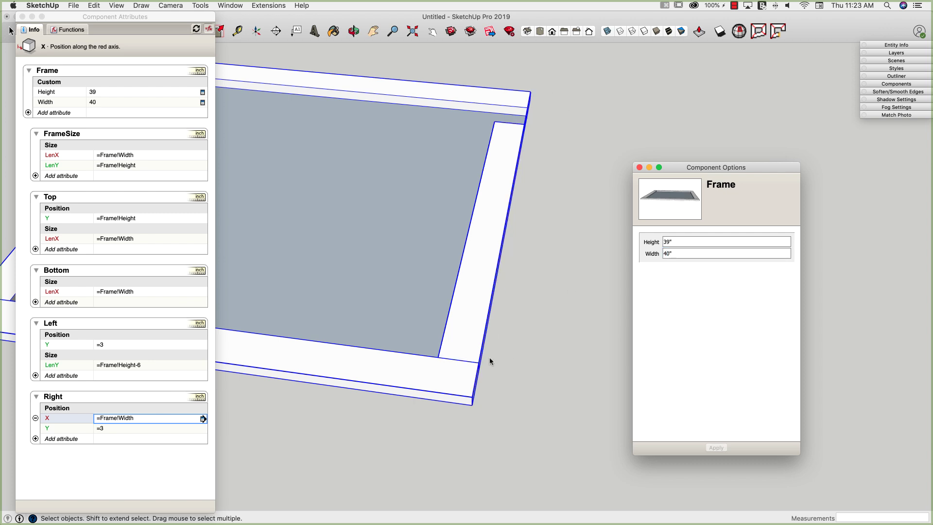
pyautogui.scroll(-5, 613, 429)
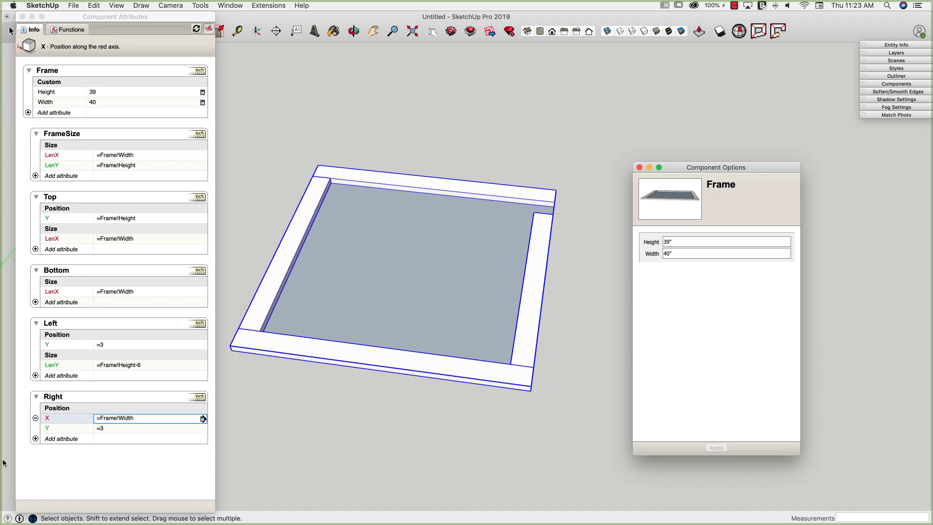
# Step: Add a LenY attribute to the Right rail set to =Frame!Height-6
pyautogui.click(36, 439)
pyautogui.click(36, 439)
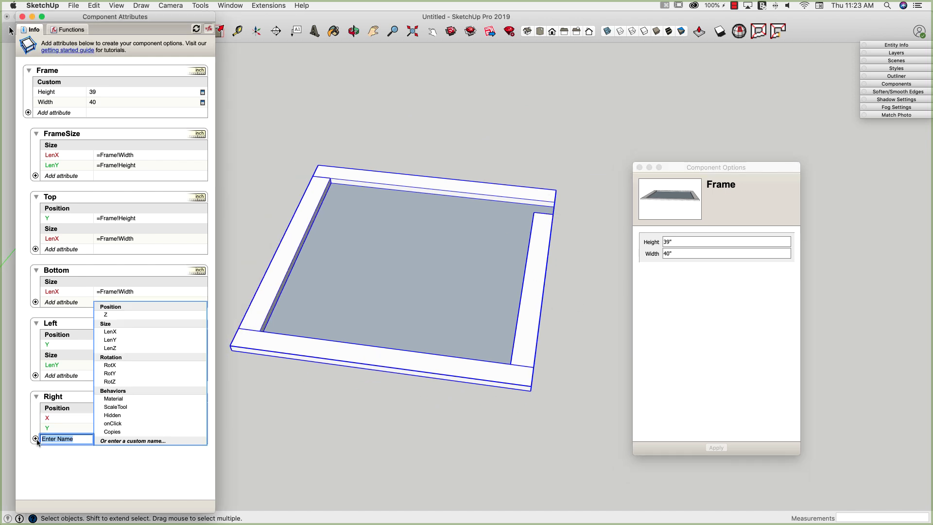
pyautogui.click(111, 340)
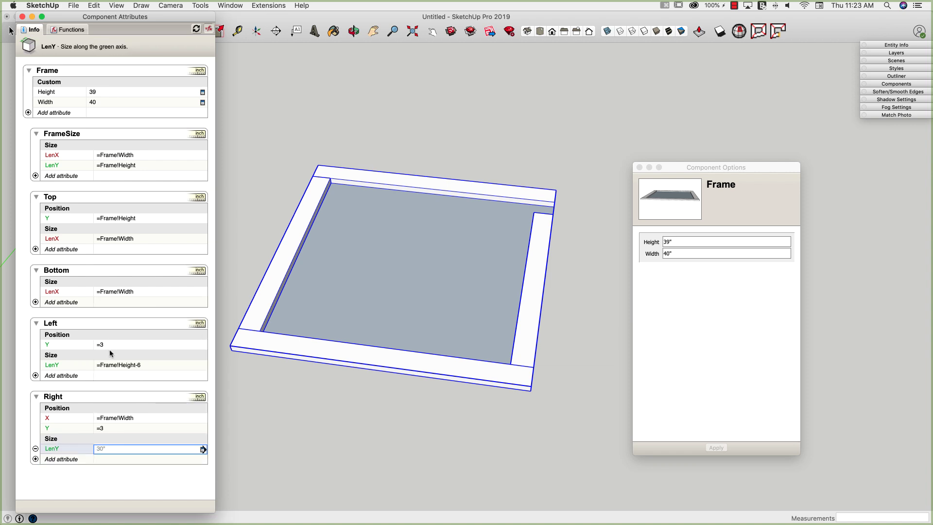
pyautogui.click(109, 449)
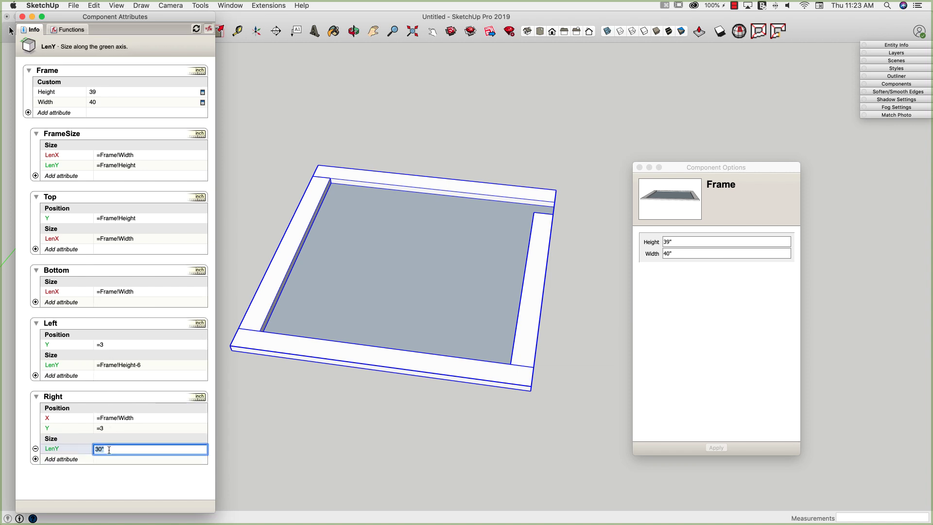
pyautogui.write('=')
pyautogui.click(95, 91)
pyautogui.write('6')
pyautogui.press('Return')
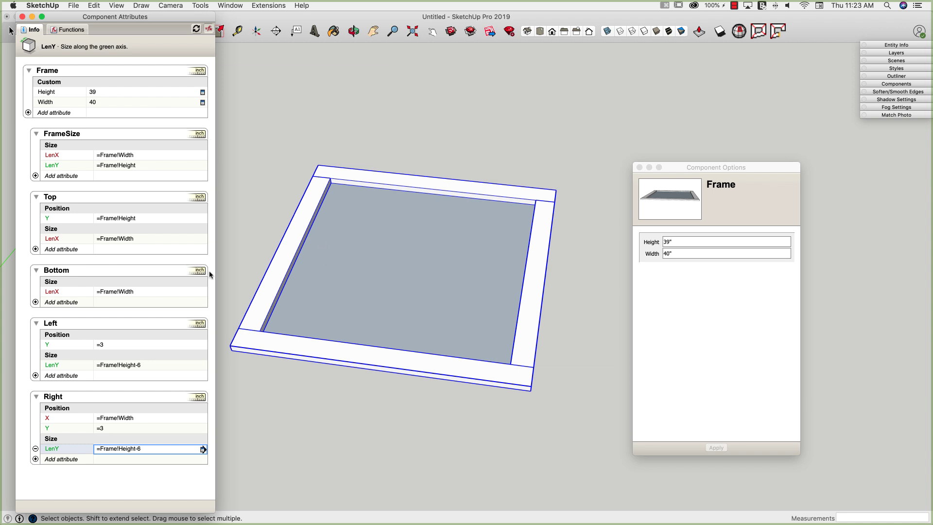
# Step: Resize the Frame through Height 44 and Width 24, ending at Height 36
pyautogui.moveTo(228, 287); pyautogui.dragTo(675, 243, button='middle')
pyautogui.click(676, 242)
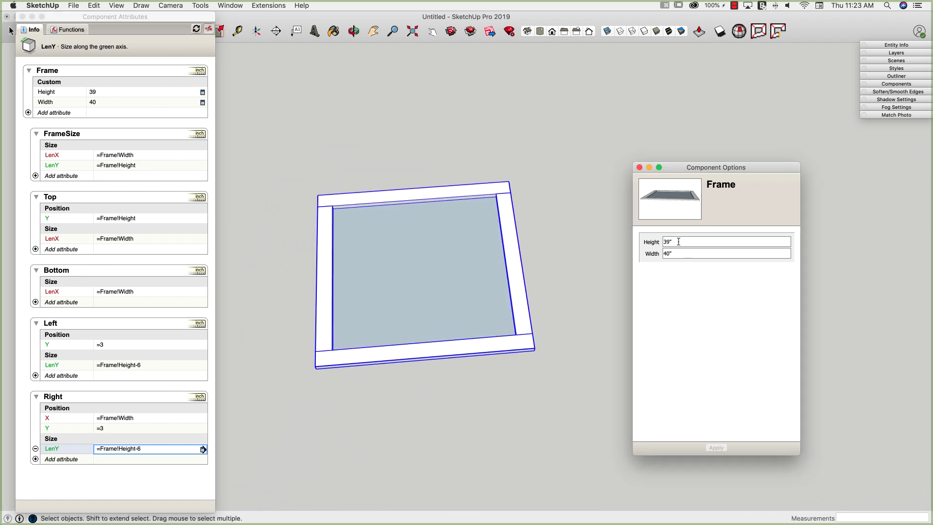
pyautogui.click(679, 242)
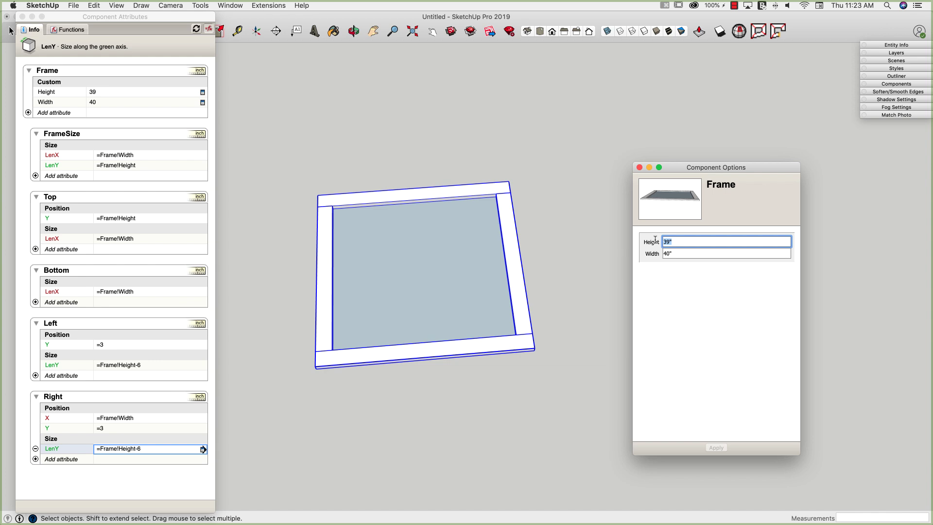
pyautogui.write('44')
pyautogui.press('Return')
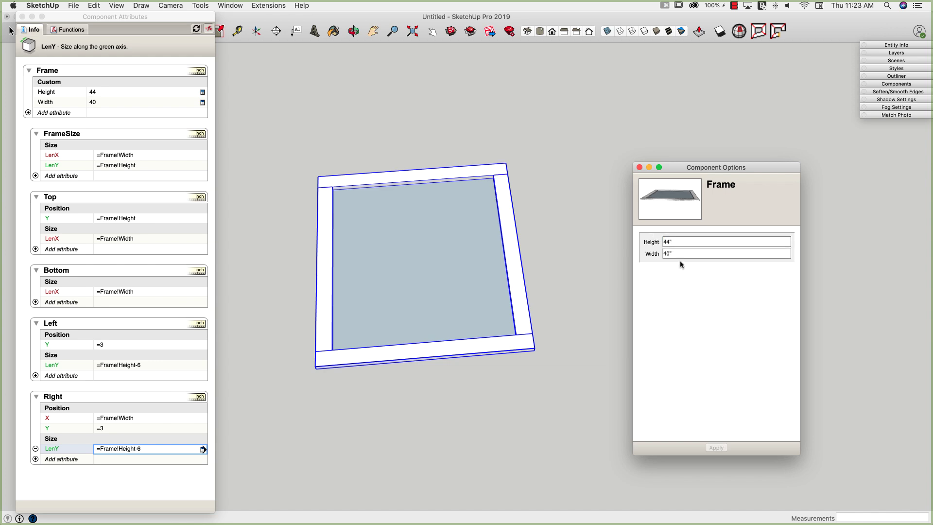
pyautogui.click(677, 253)
pyautogui.write('24')
pyautogui.press('Return')
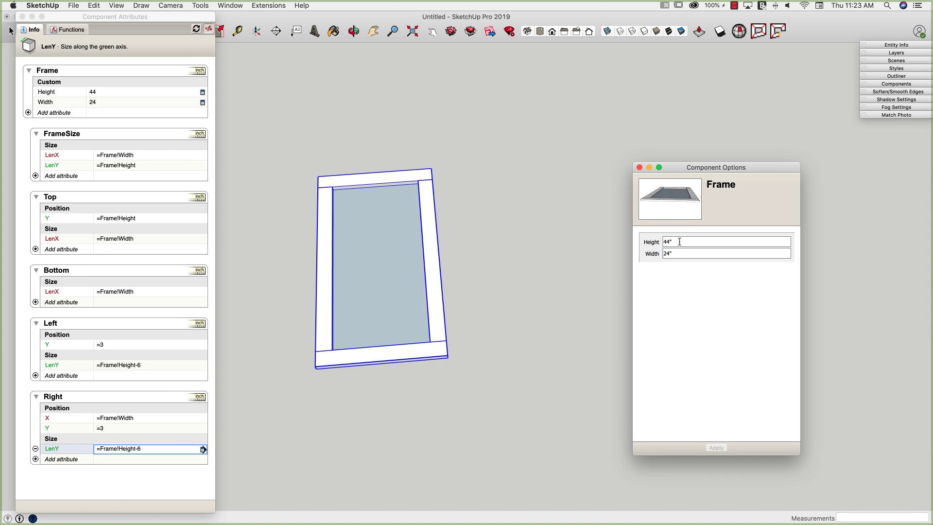
pyautogui.click(680, 242)
pyautogui.write('36')
pyautogui.press('Return')
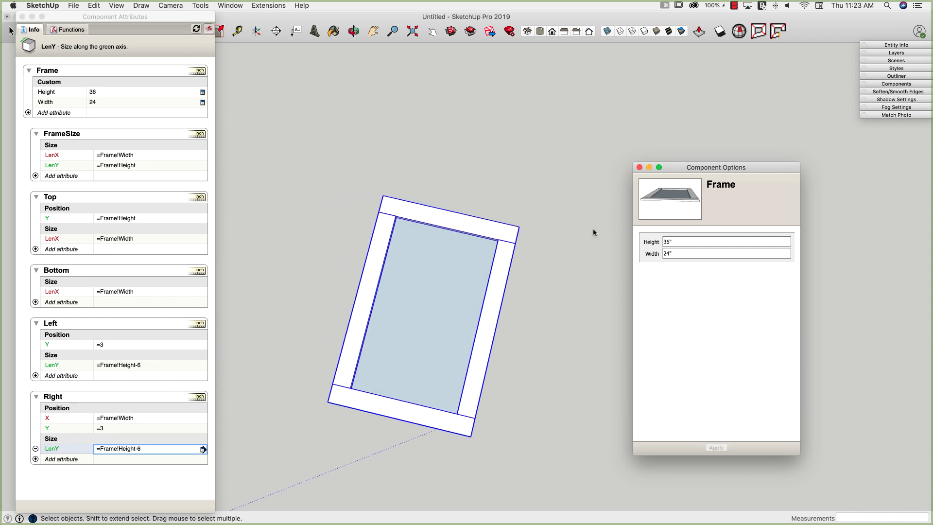